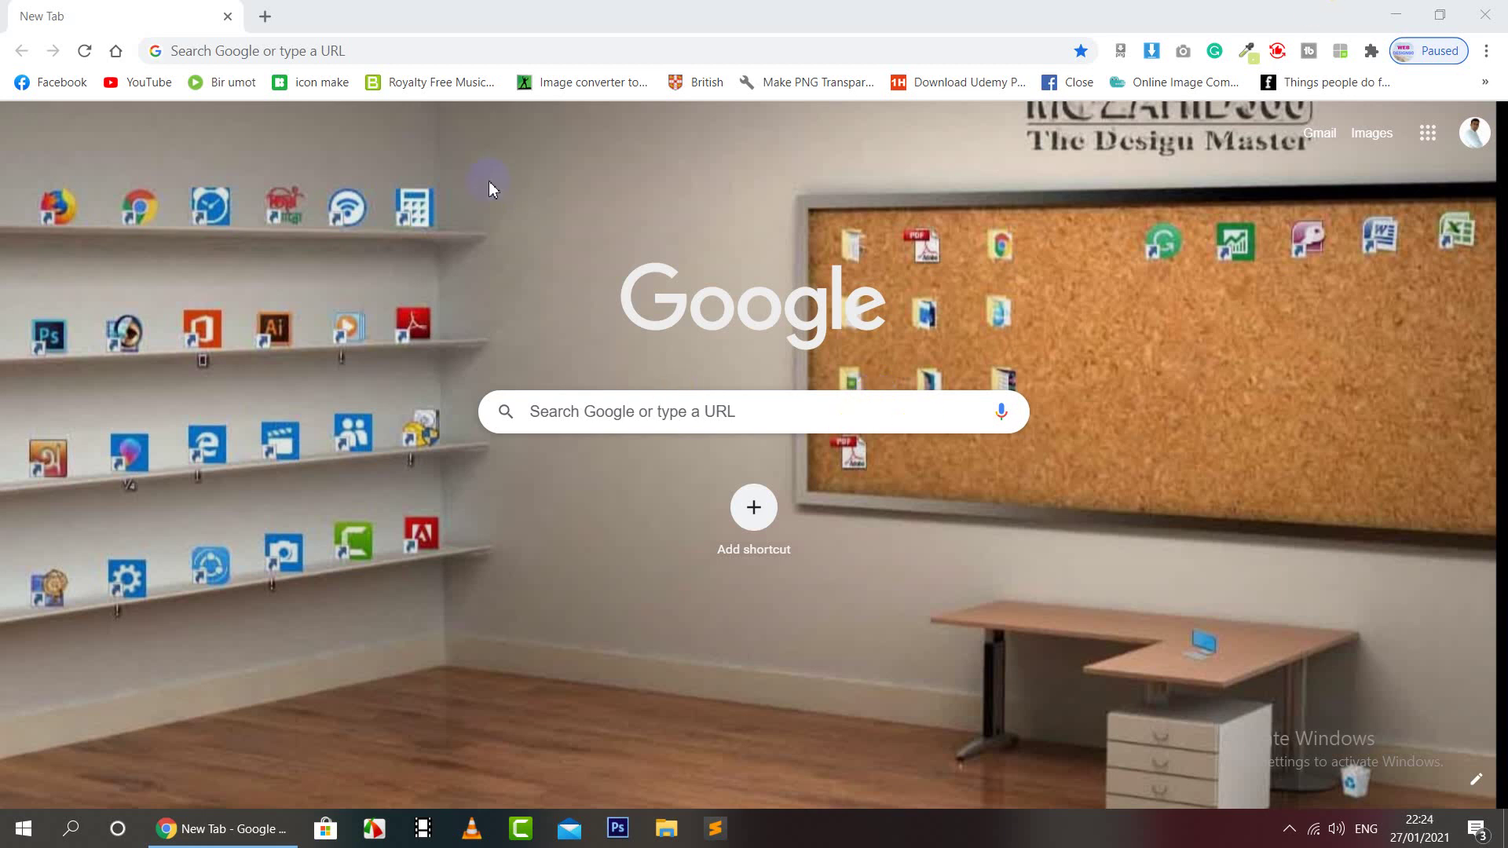
Open wix.com and look over its homepage
{"action": "left_click", "coordinate": [401, 61]}
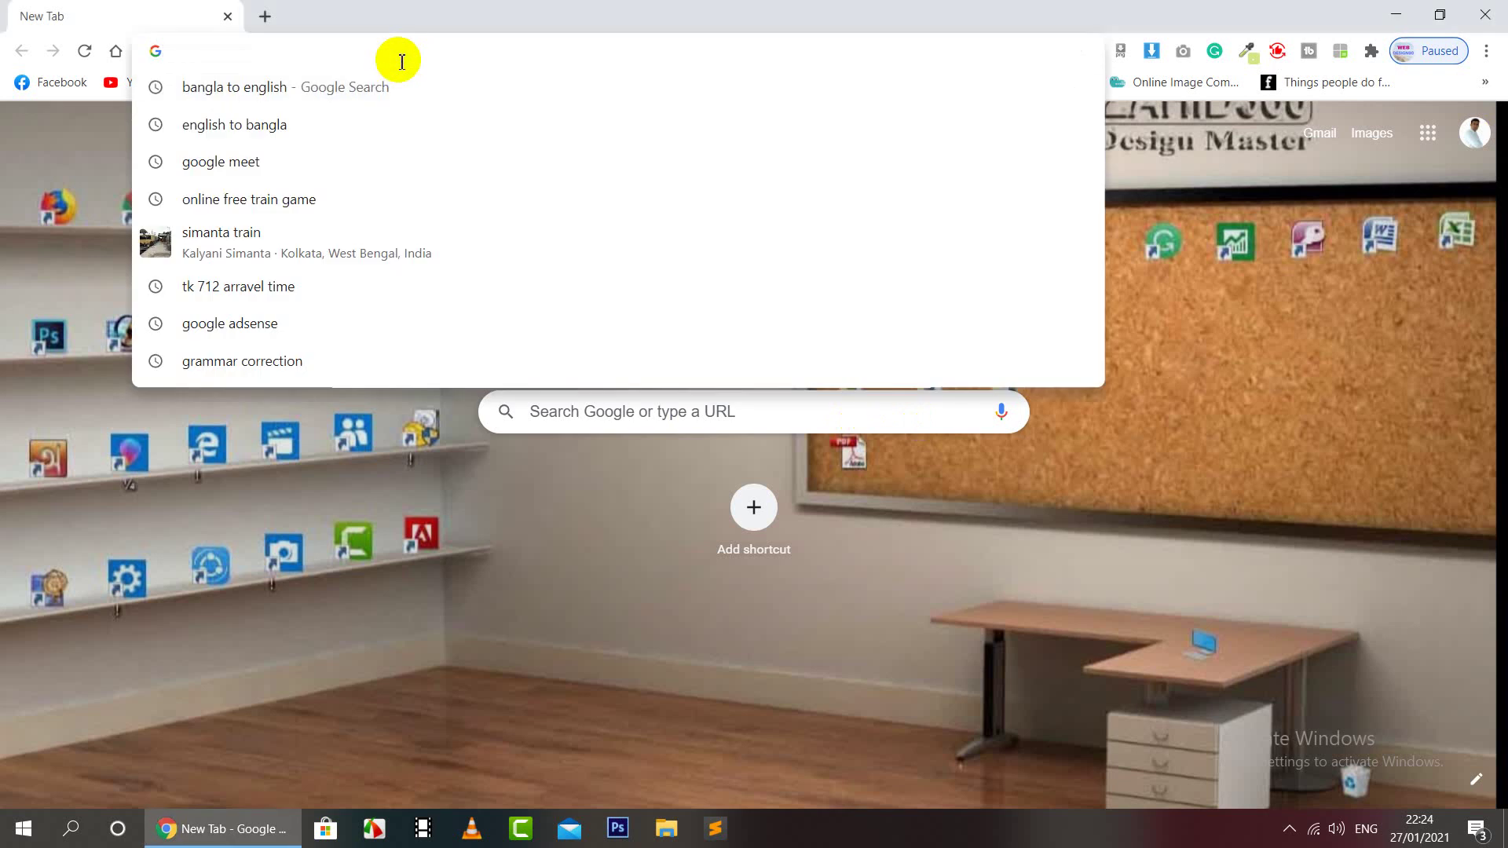
{"action": "type", "text": "wix.com"}
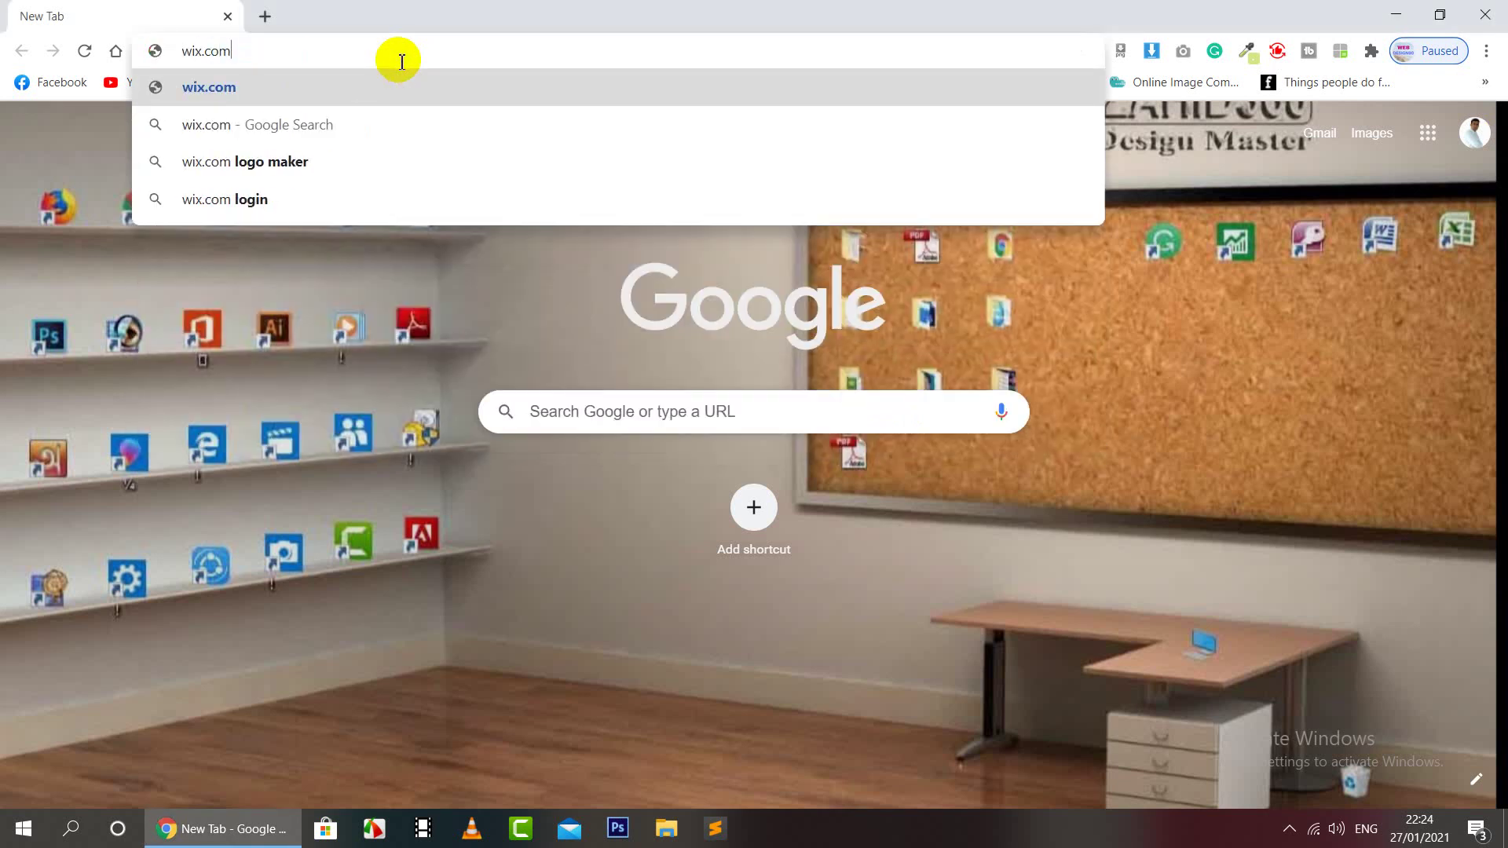
{"action": "key", "text": "Return"}
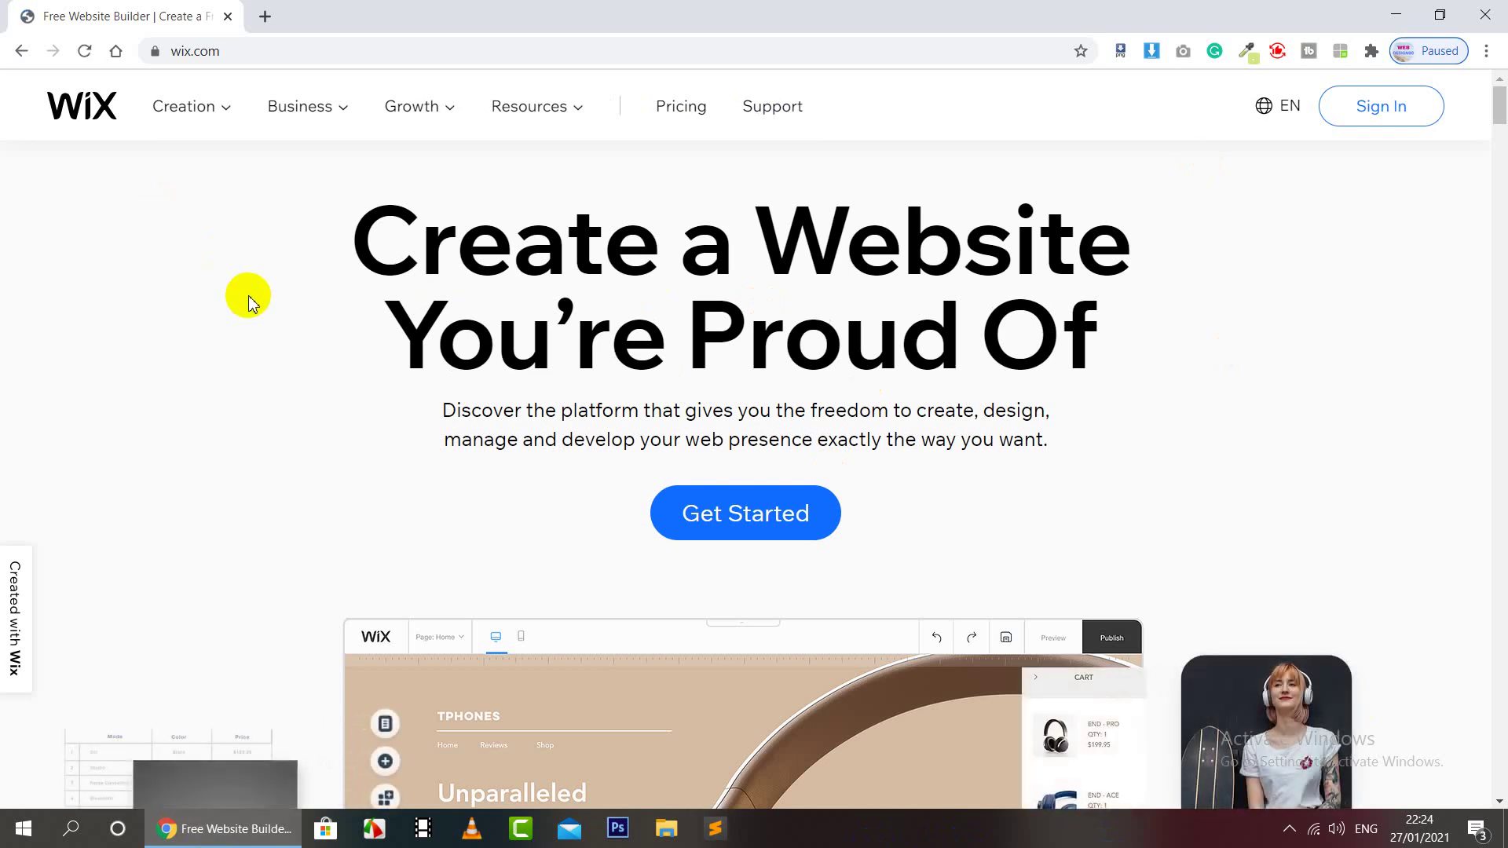
{"action": "scroll", "coordinate": [248, 301], "scroll_direction": "down", "scroll_amount": 5}
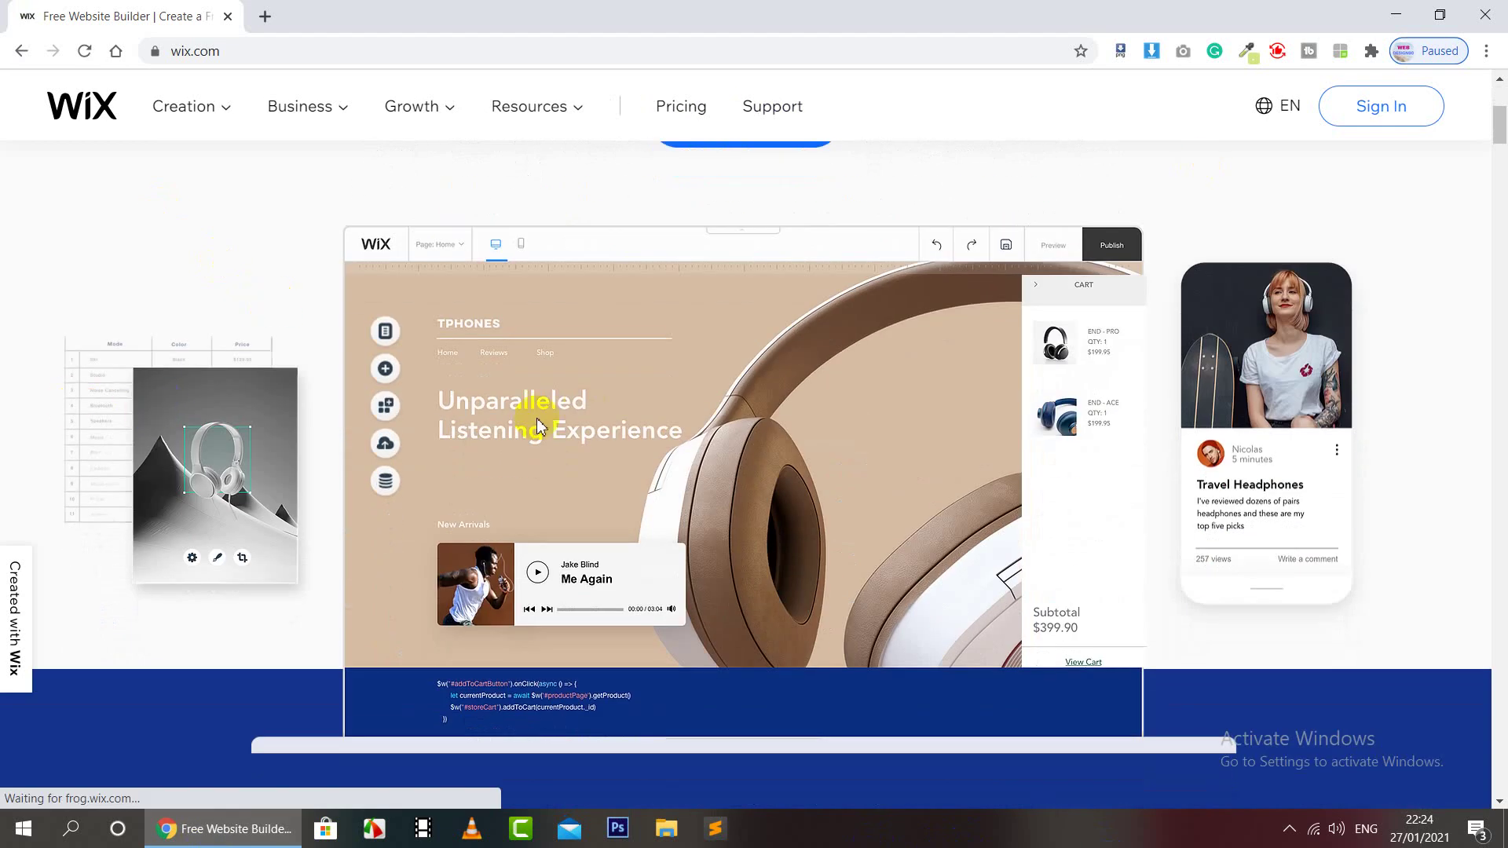
{"action": "scroll", "coordinate": [548, 451], "scroll_direction": "down", "scroll_amount": 9}
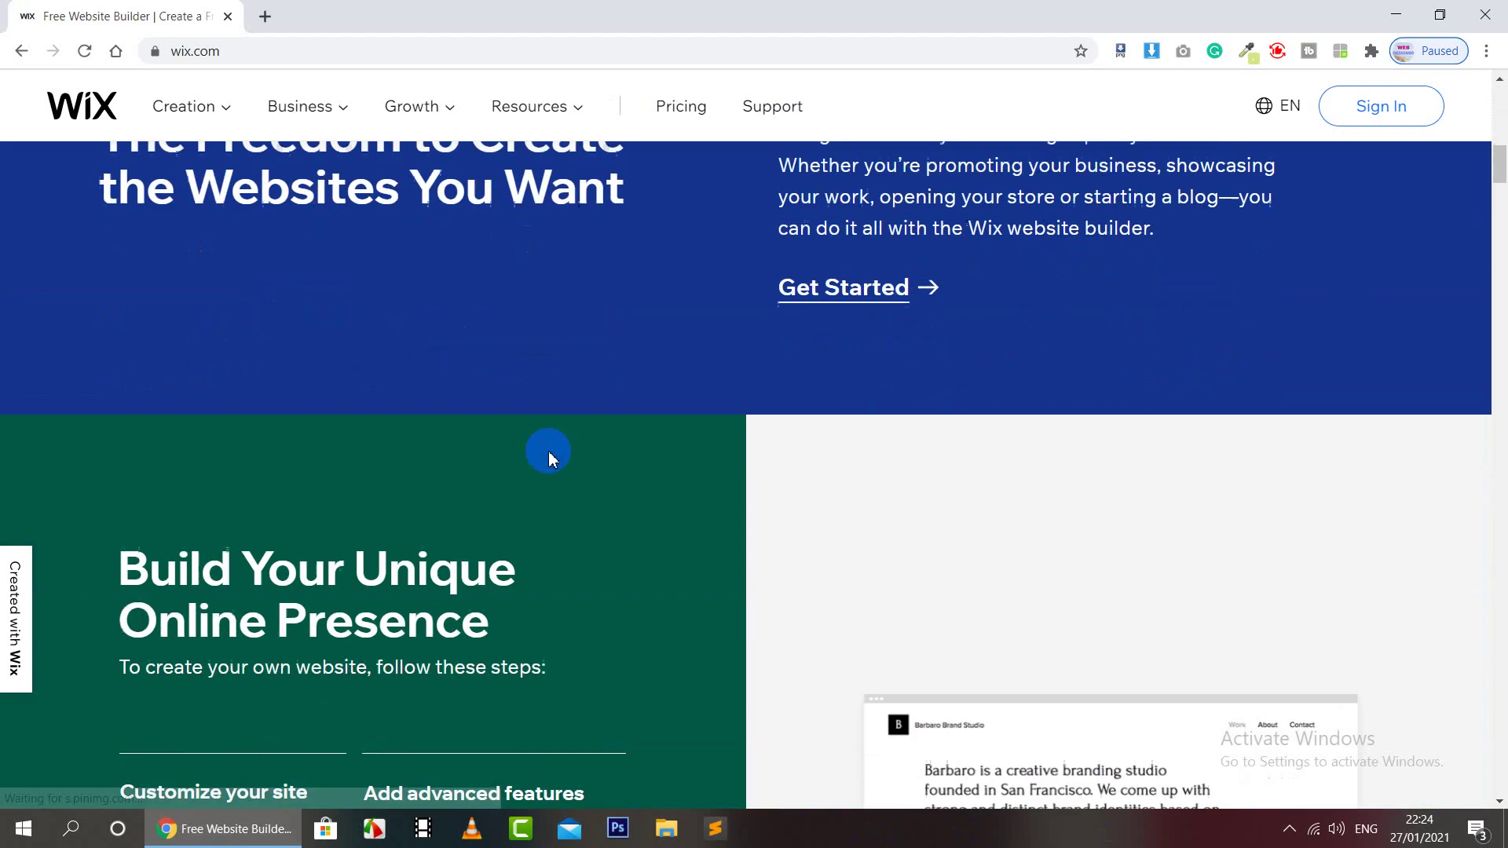
{"action": "scroll", "coordinate": [549, 452], "scroll_direction": "down", "scroll_amount": 7}
{"action": "scroll", "coordinate": [550, 454], "scroll_direction": "up", "scroll_amount": 20}
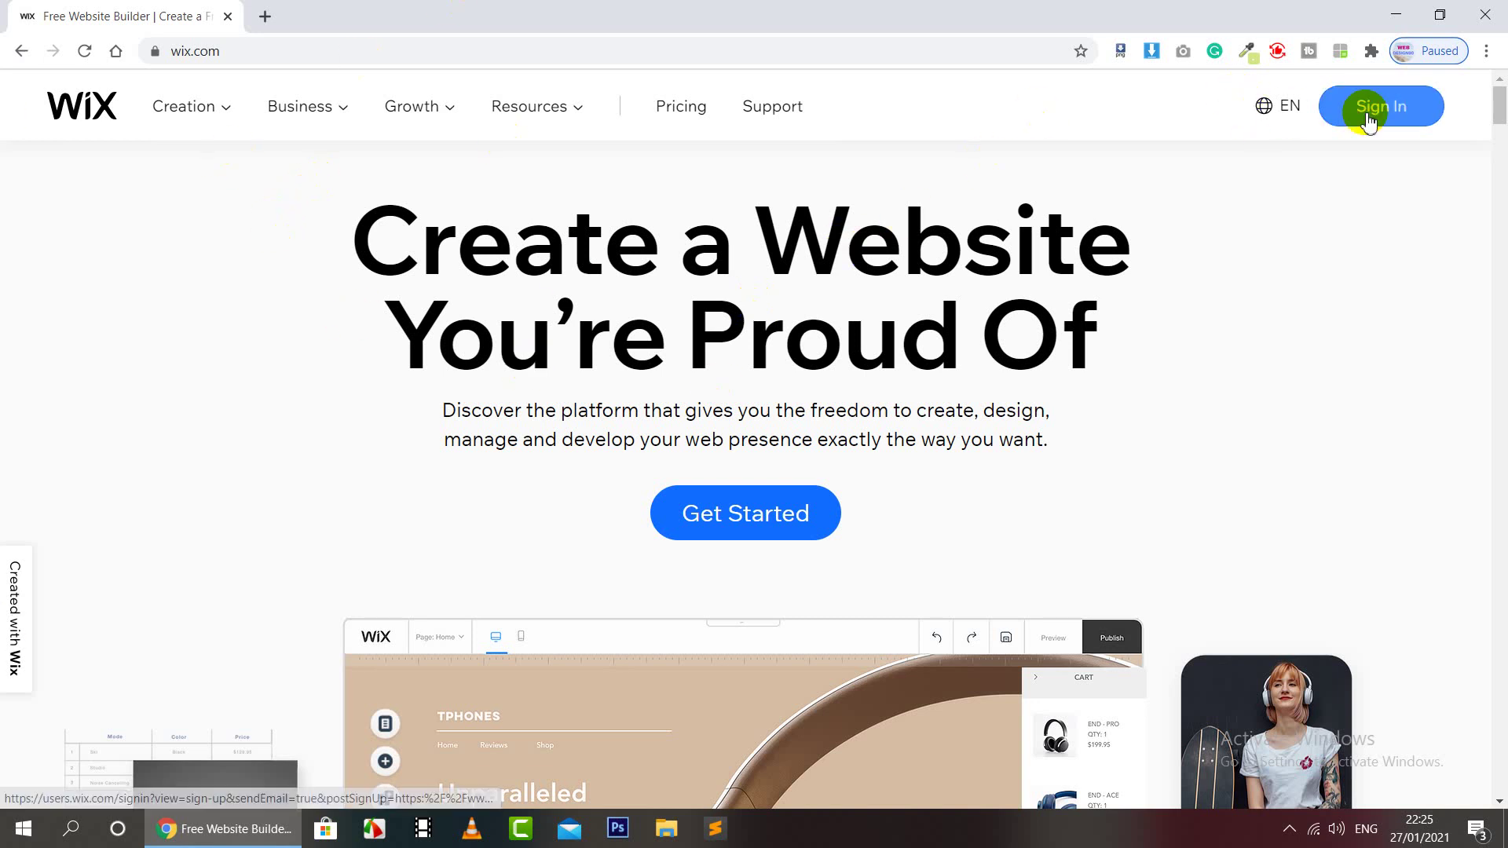
Start the Wix sign-up and continue with the second listed Google account
{"action": "left_click", "coordinate": [745, 512]}
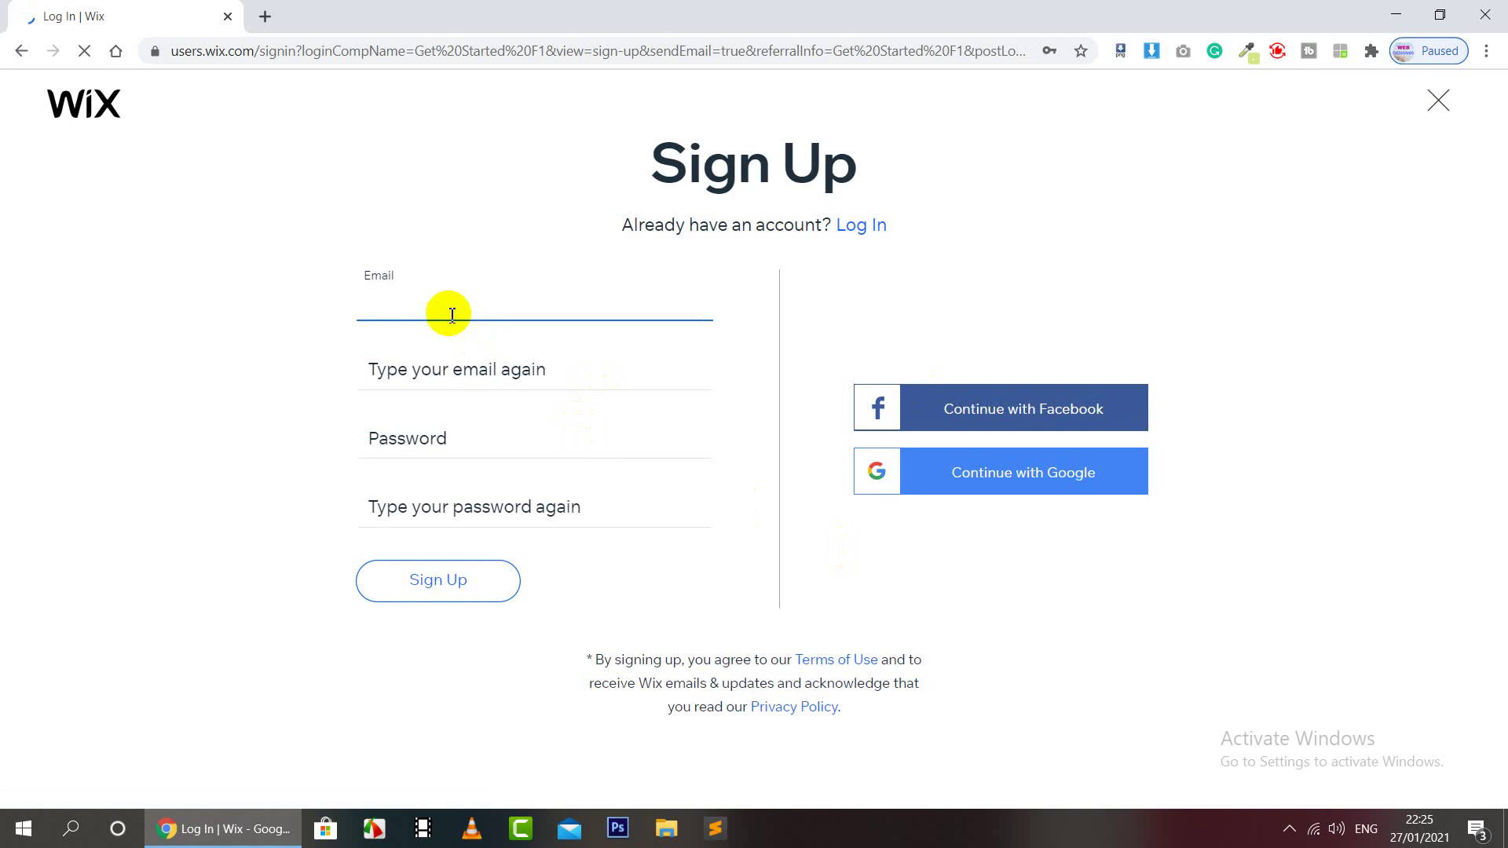
{"action": "left_click", "coordinate": [1028, 487]}
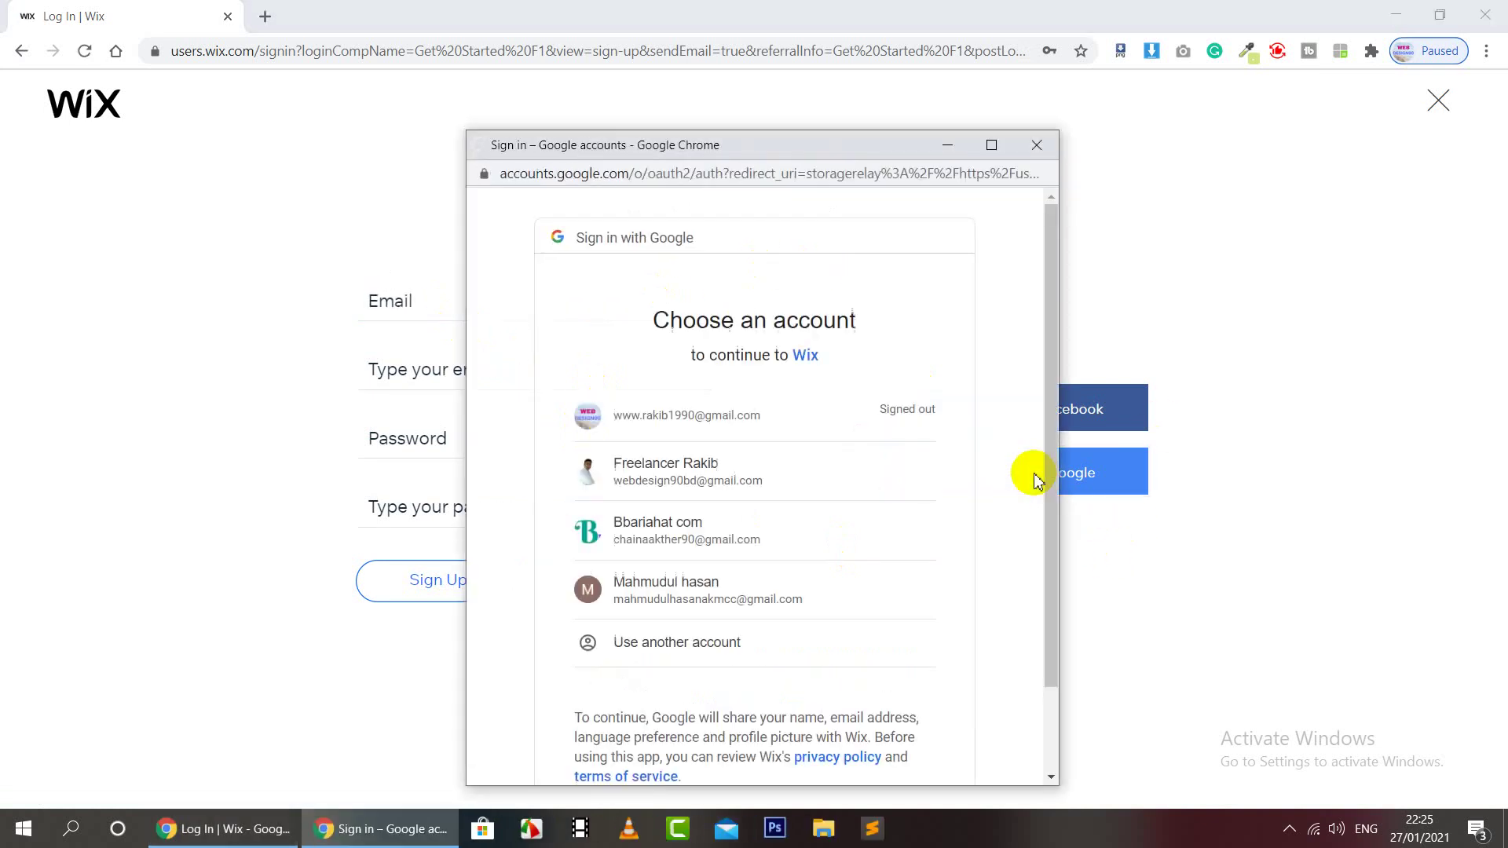
{"action": "left_click", "coordinate": [761, 478]}
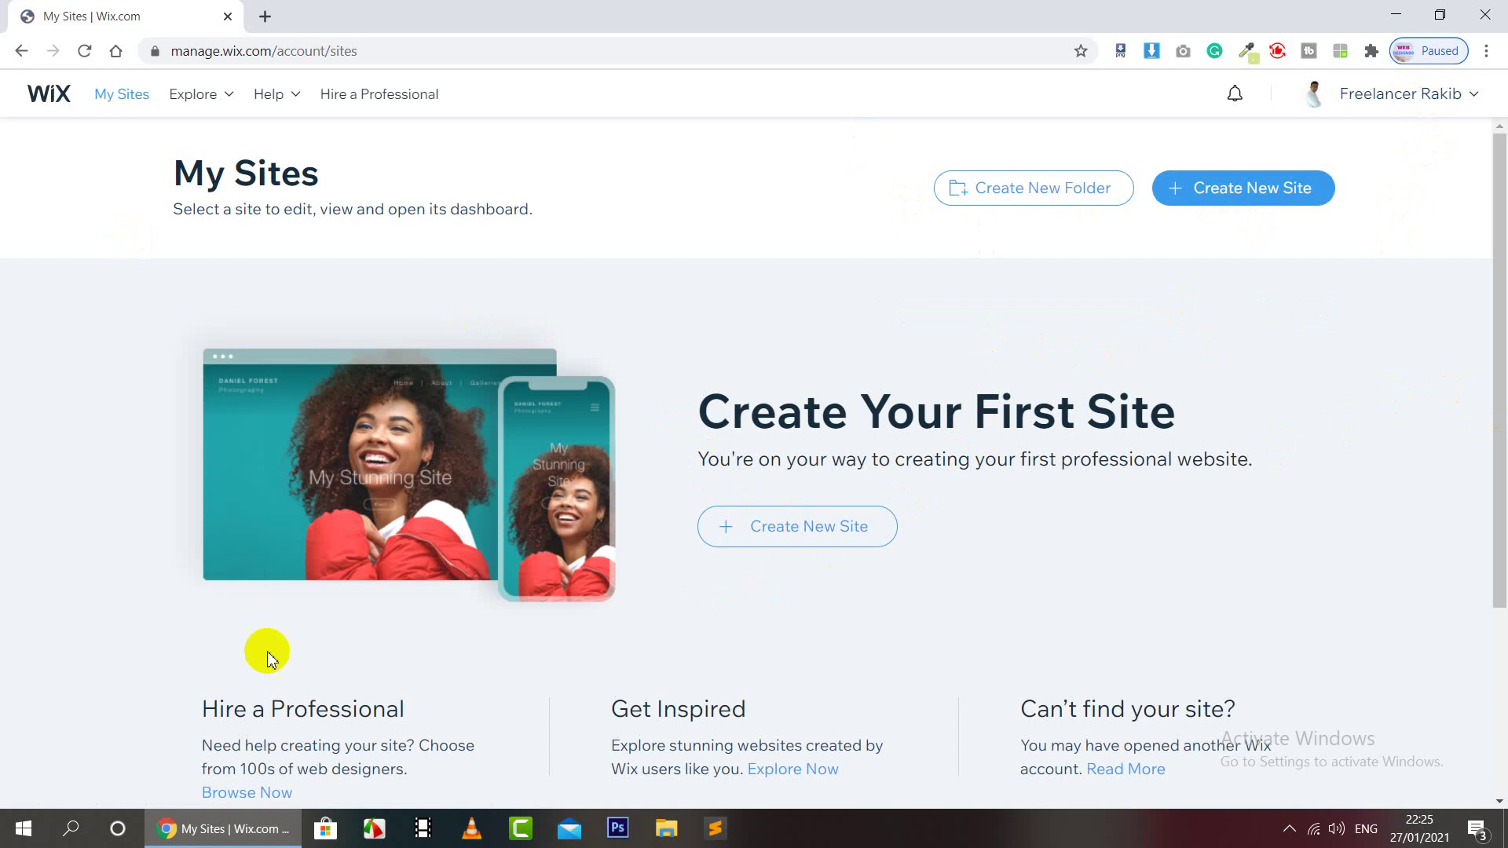
Create a new site in the Fitness category and choose to build it from a template in the Editor
{"action": "scroll", "coordinate": [1111, 461], "scroll_direction": "down", "scroll_amount": 3}
{"action": "scroll", "coordinate": [1107, 461], "scroll_direction": "up", "scroll_amount": 3}
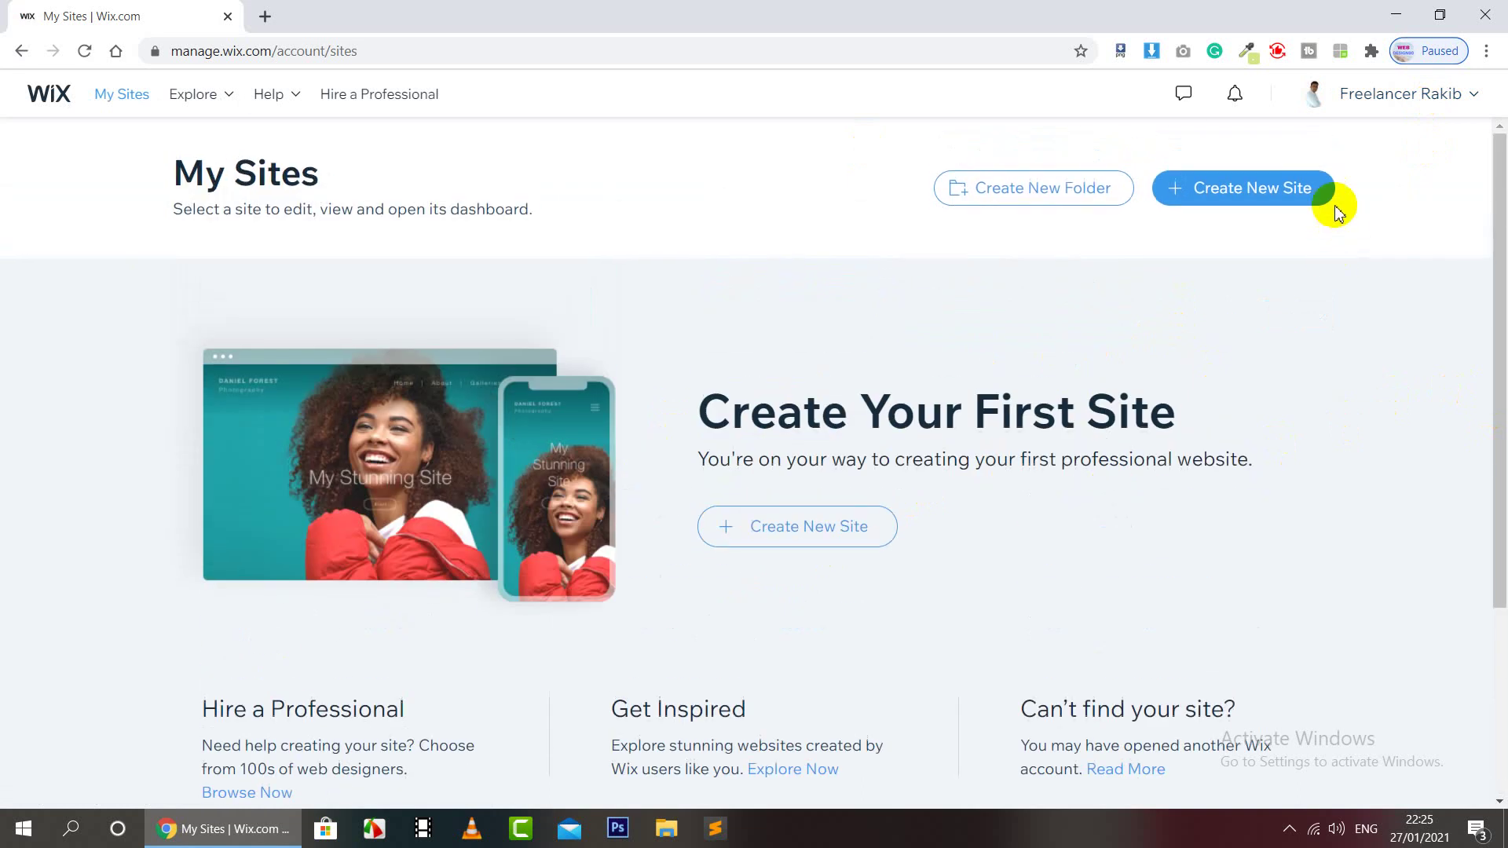
{"action": "left_click", "coordinate": [1271, 200]}
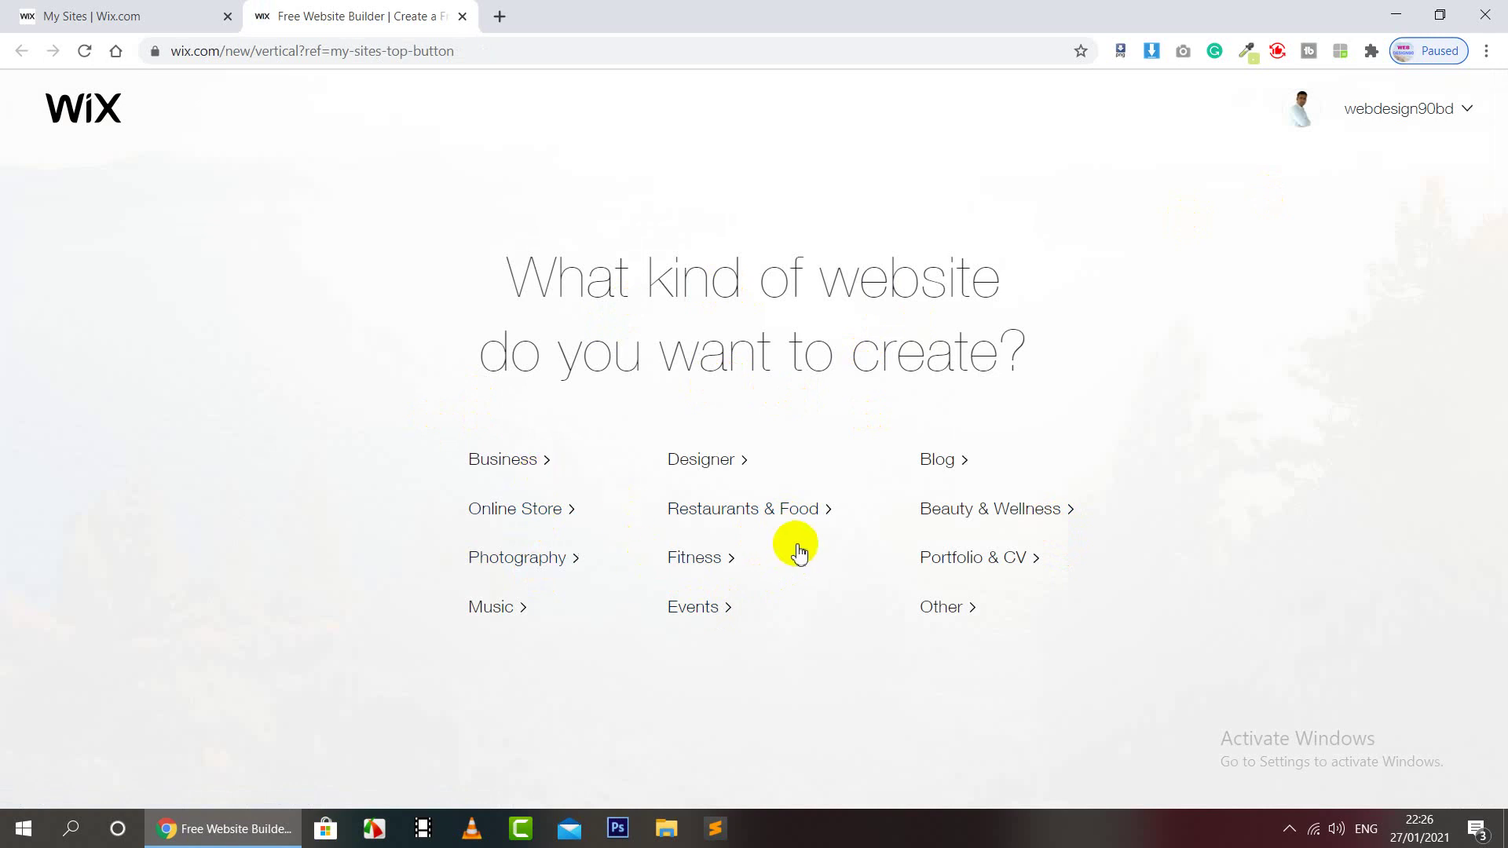
{"action": "left_click", "coordinate": [716, 561]}
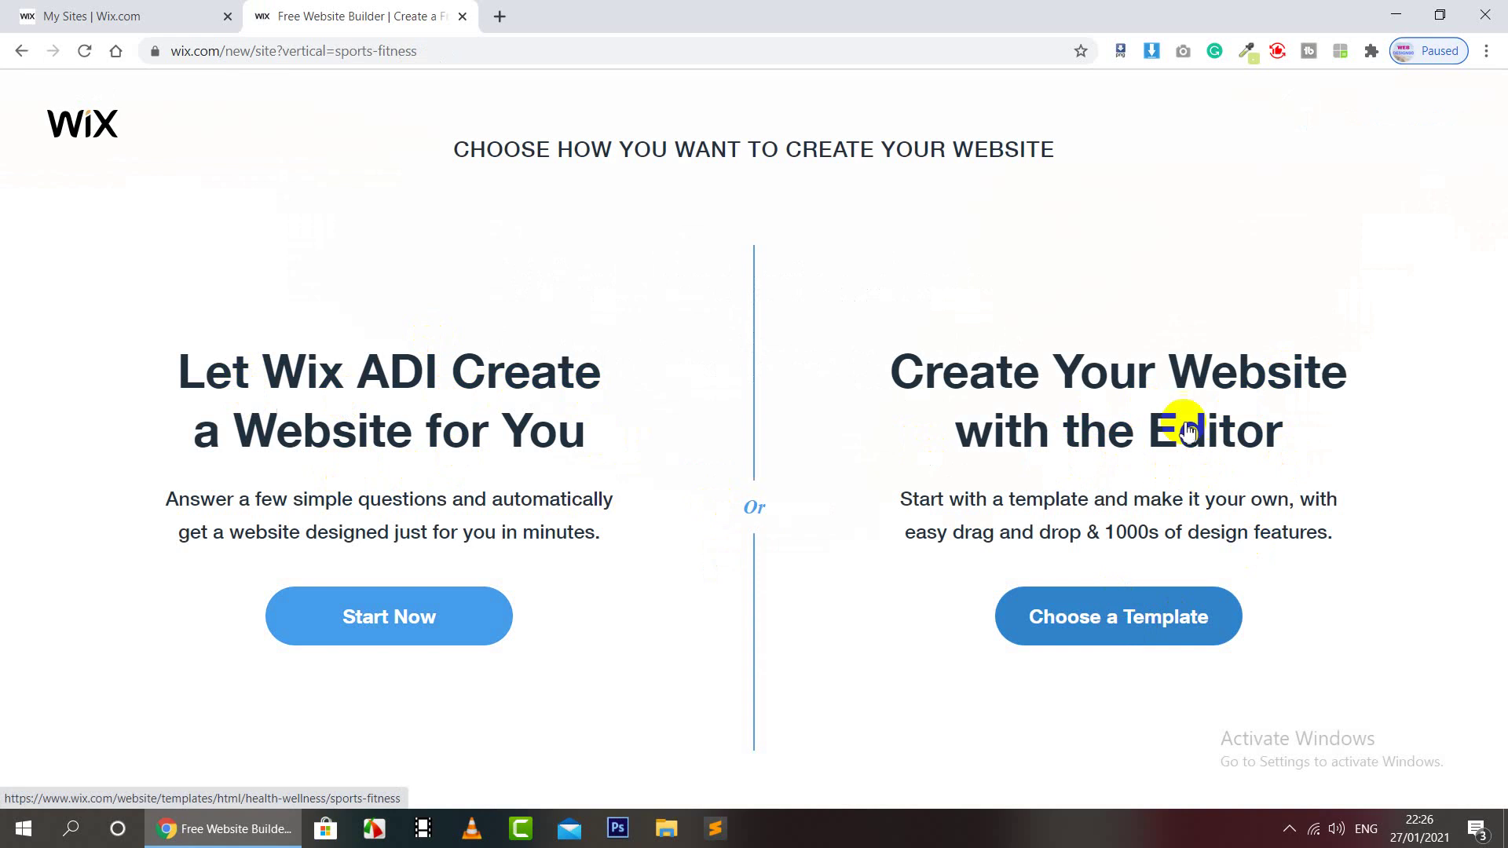
{"action": "left_click", "coordinate": [1097, 623]}
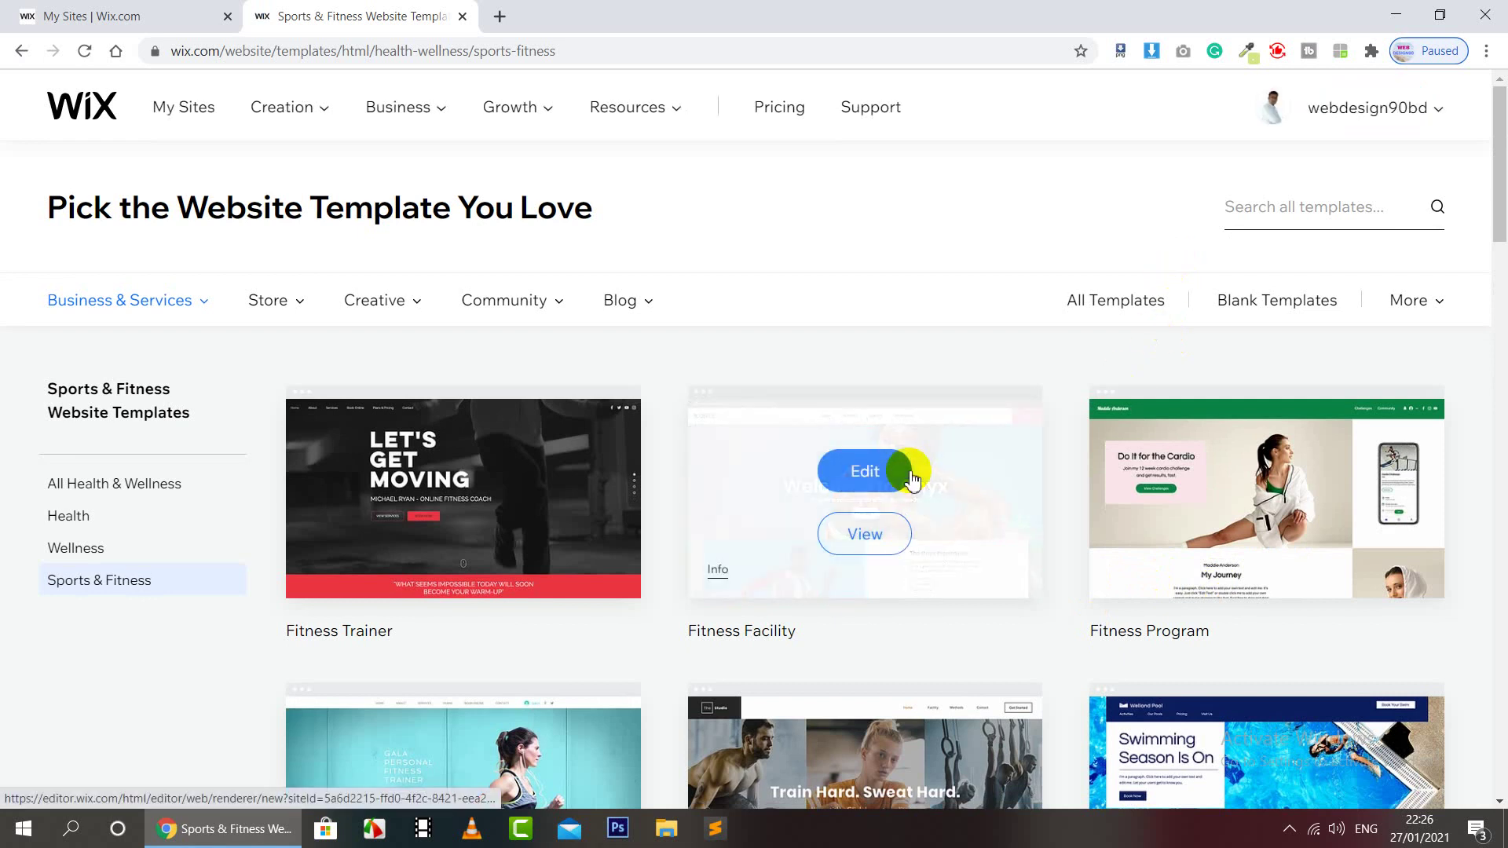
Browse the Sports & Fitness templates and preview the Fitness Facility template, closing the preview when finished
{"action": "mouse_move", "coordinate": [487, 475]}
{"action": "scroll", "coordinate": [1299, 437], "scroll_direction": "down", "scroll_amount": 4}
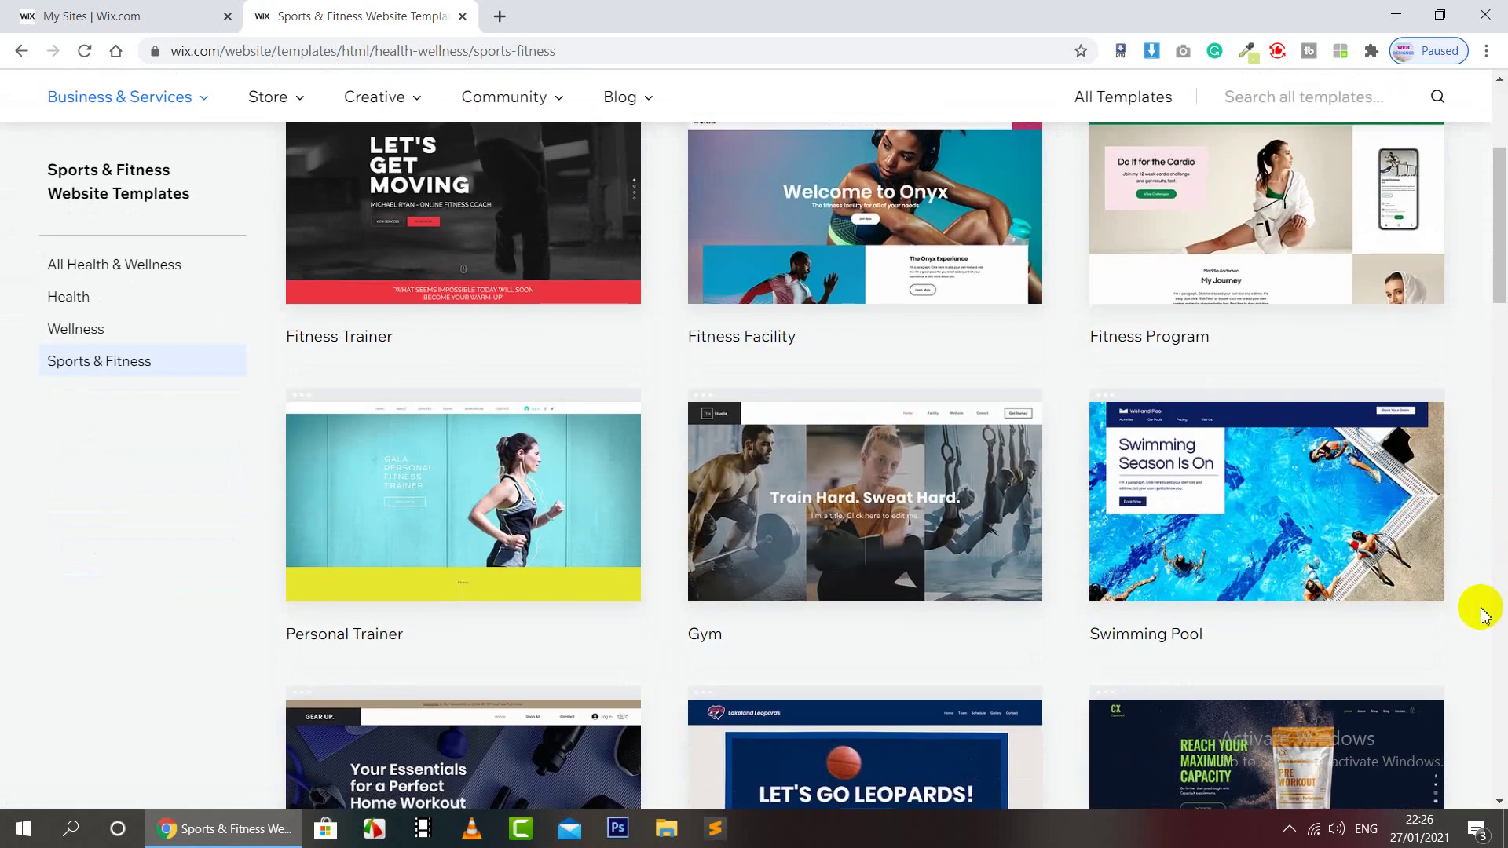
{"action": "scroll", "coordinate": [1480, 615], "scroll_direction": "down", "scroll_amount": 6}
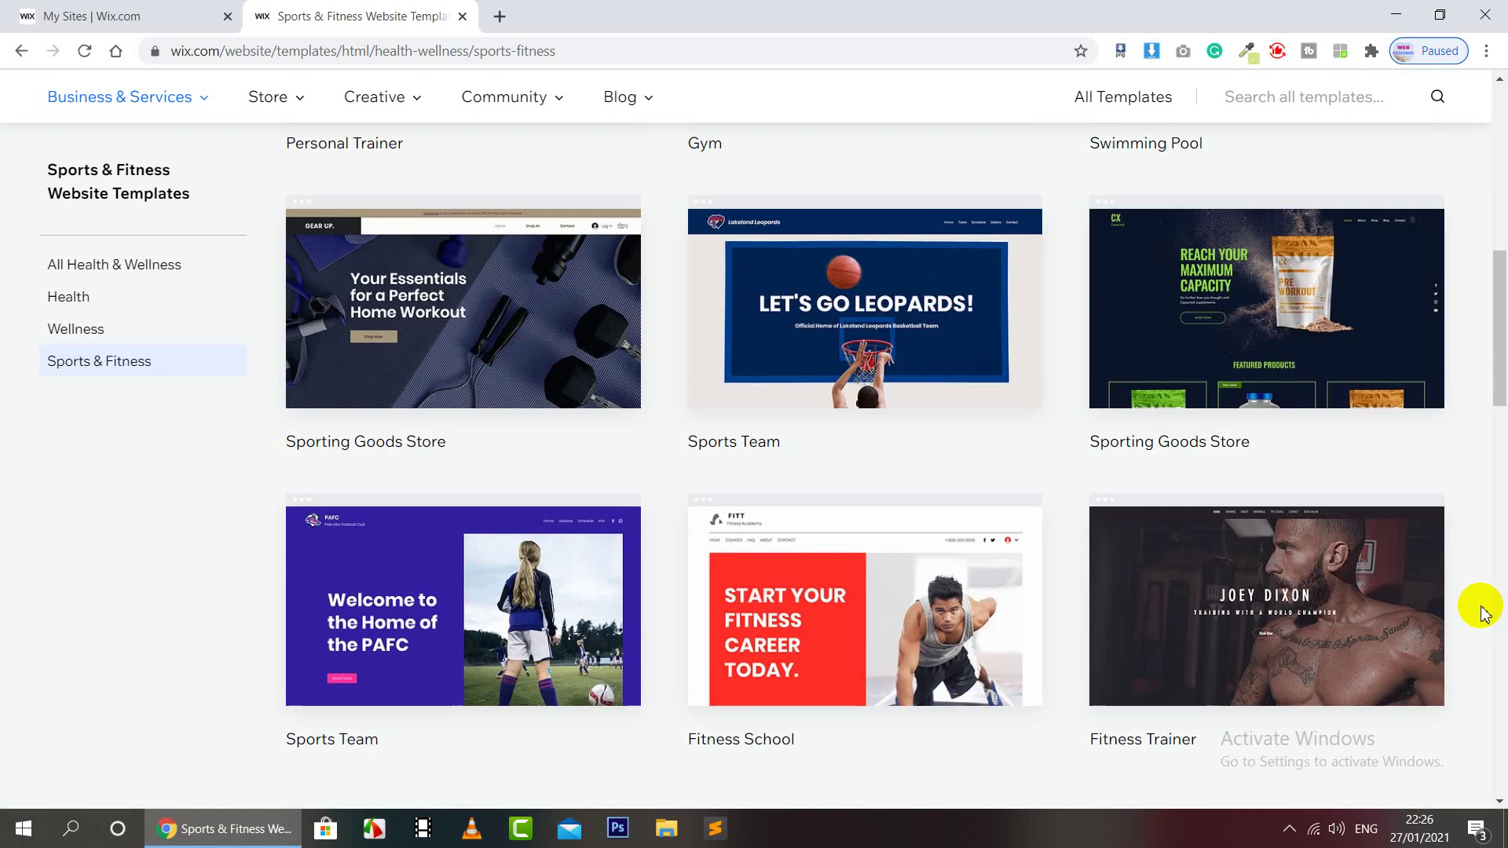
{"action": "scroll", "coordinate": [1387, 522], "scroll_direction": "down", "scroll_amount": 4}
{"action": "scroll", "coordinate": [1387, 521], "scroll_direction": "up", "scroll_amount": 14}
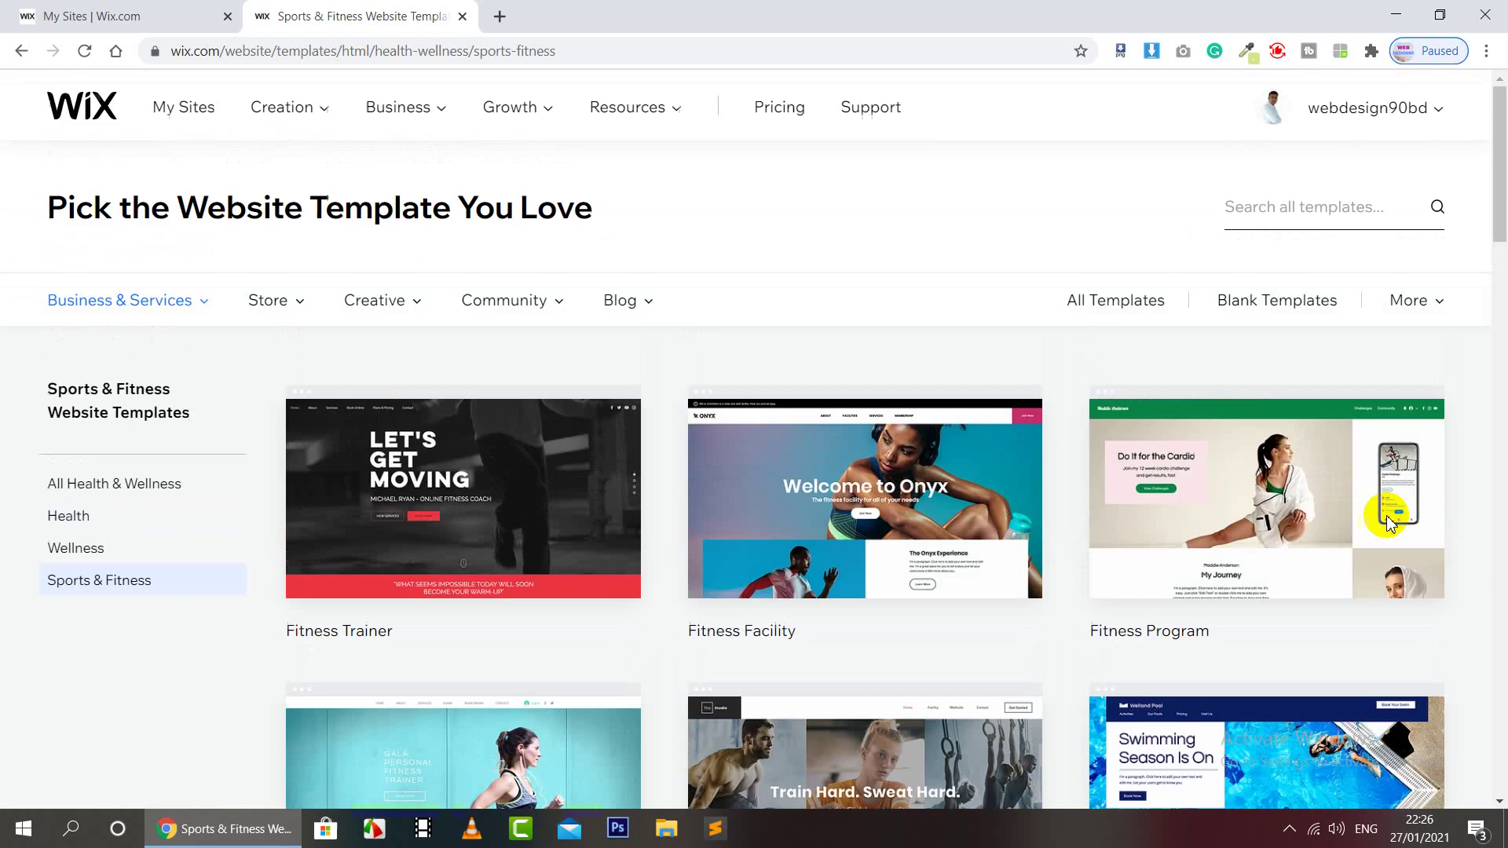
{"action": "mouse_move", "coordinate": [876, 530]}
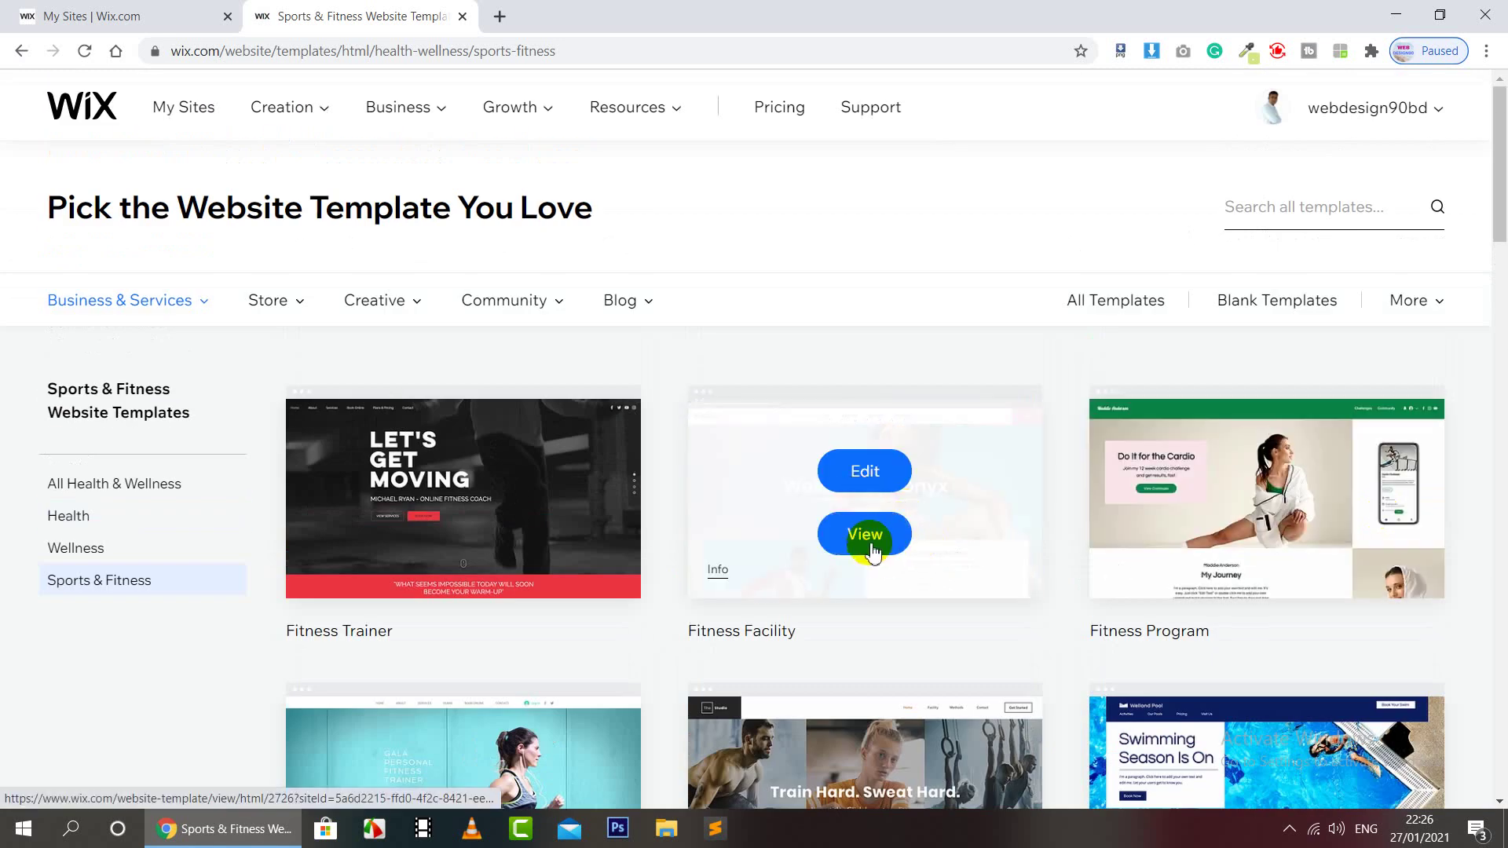
{"action": "left_click", "coordinate": [869, 542]}
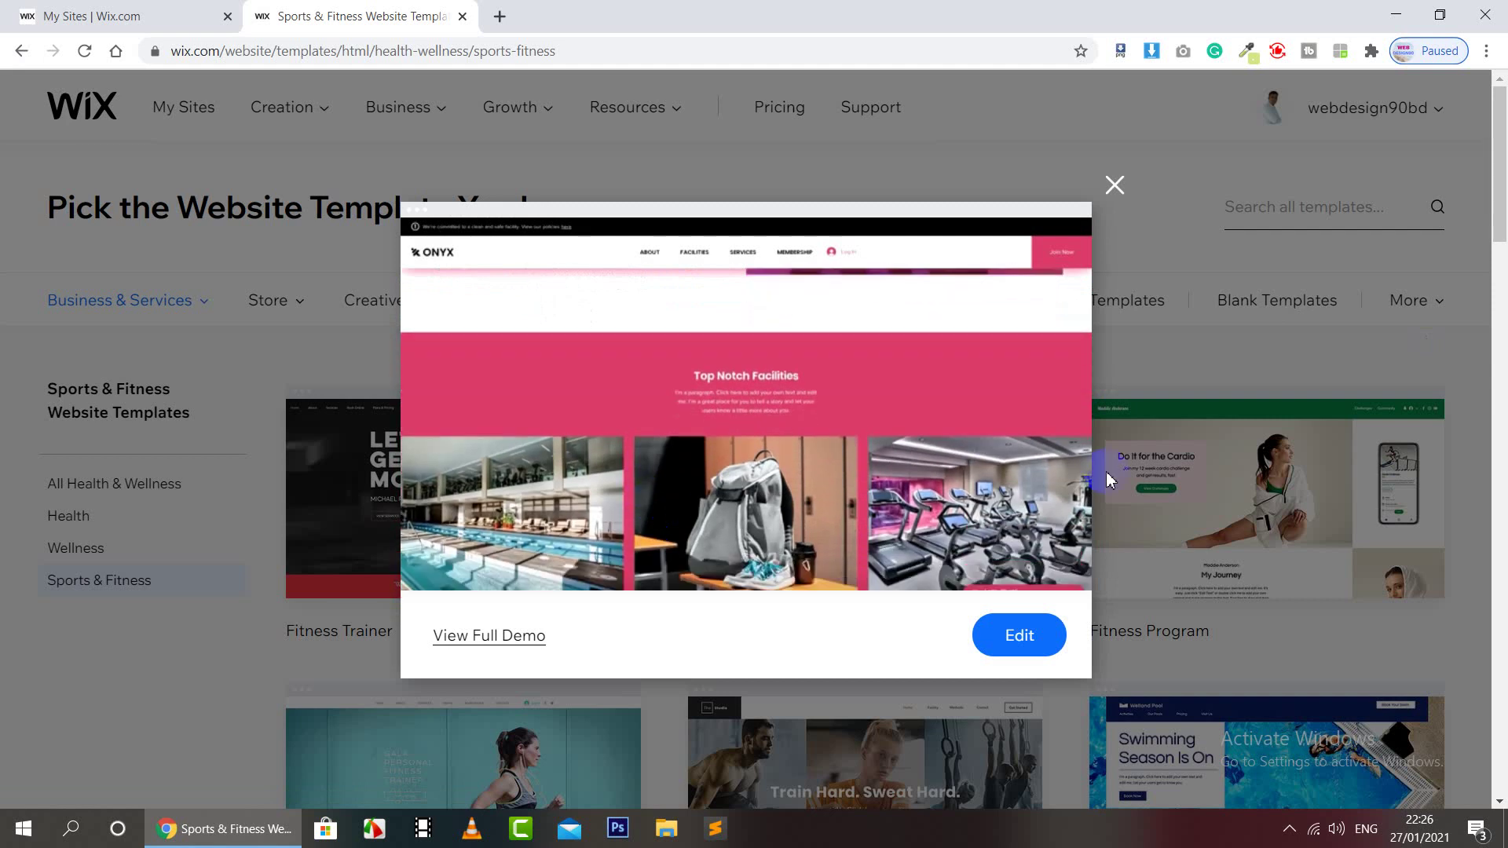
{"action": "left_click", "coordinate": [1115, 186]}
Open the Fitness Facility template for editing and dismiss the welcome video
{"action": "mouse_move", "coordinate": [888, 534]}
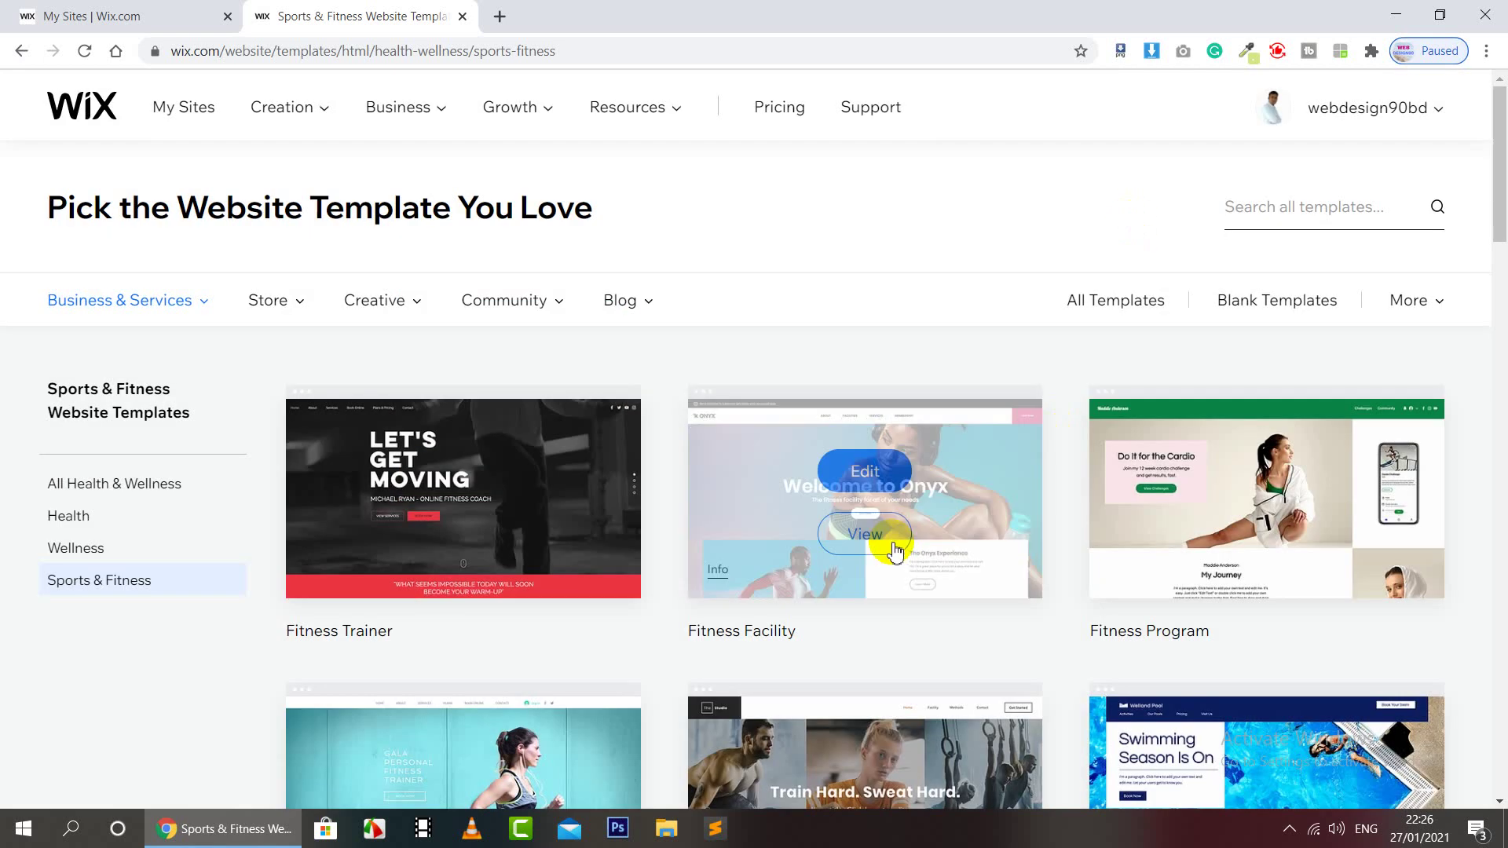
{"action": "left_click", "coordinate": [866, 471]}
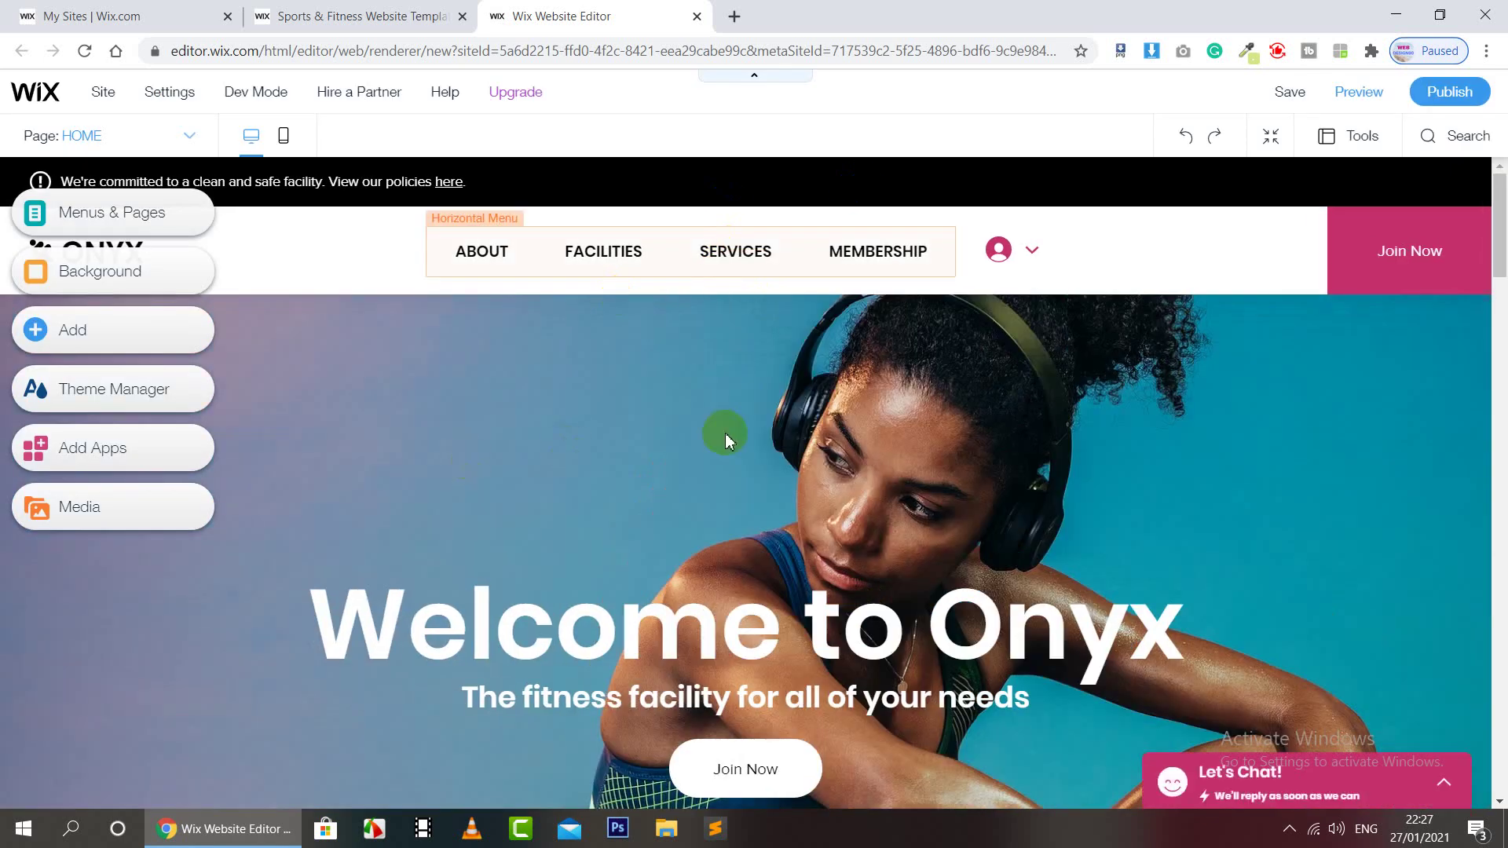
{"action": "scroll", "coordinate": [726, 440], "scroll_direction": "down", "scroll_amount": 10}
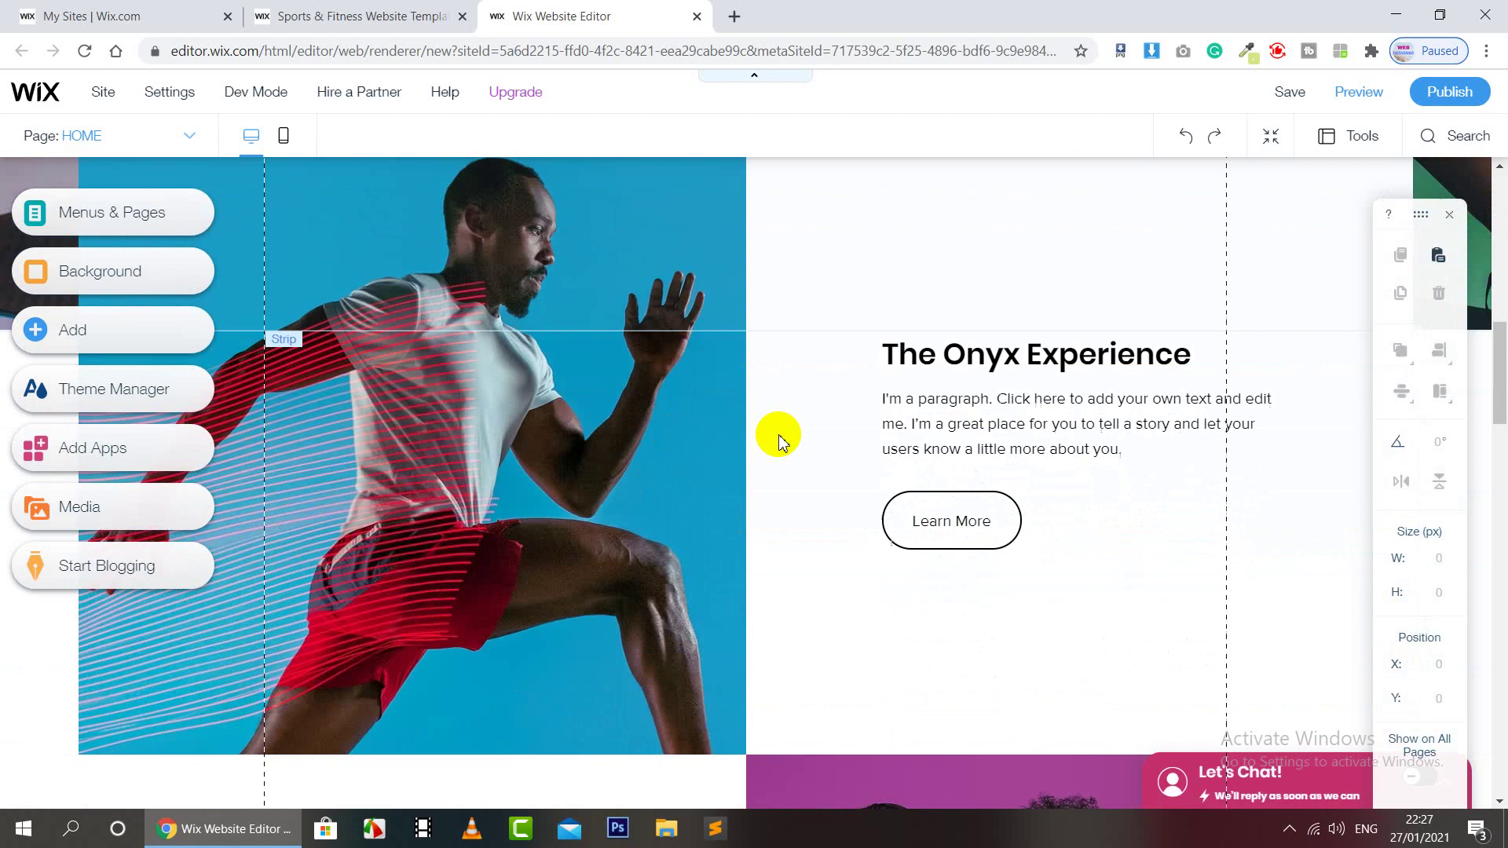
{"action": "scroll", "coordinate": [778, 442], "scroll_direction": "down", "scroll_amount": 7}
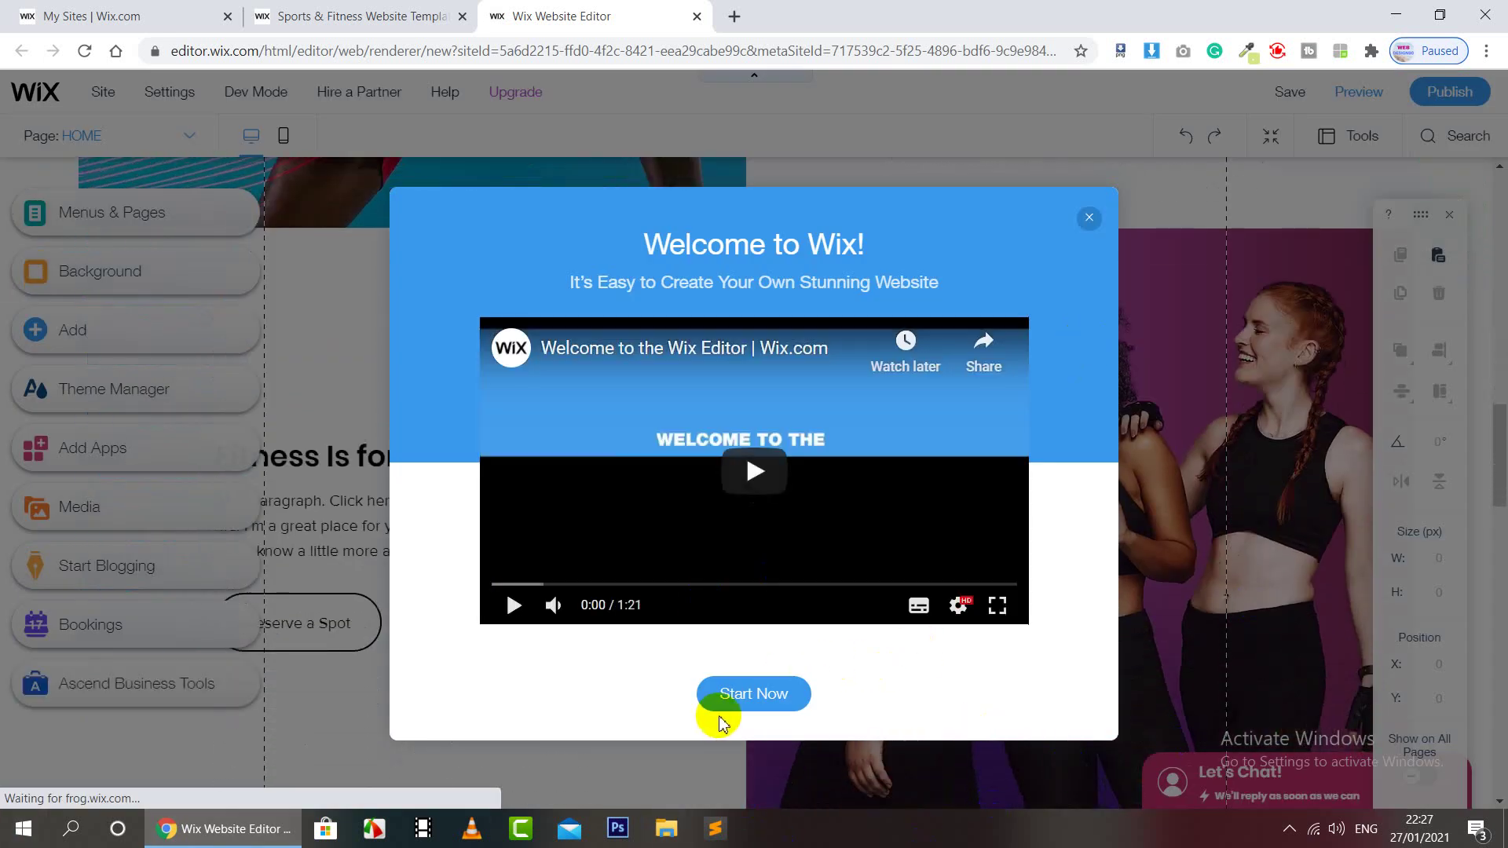
{"action": "left_click", "coordinate": [1090, 218]}
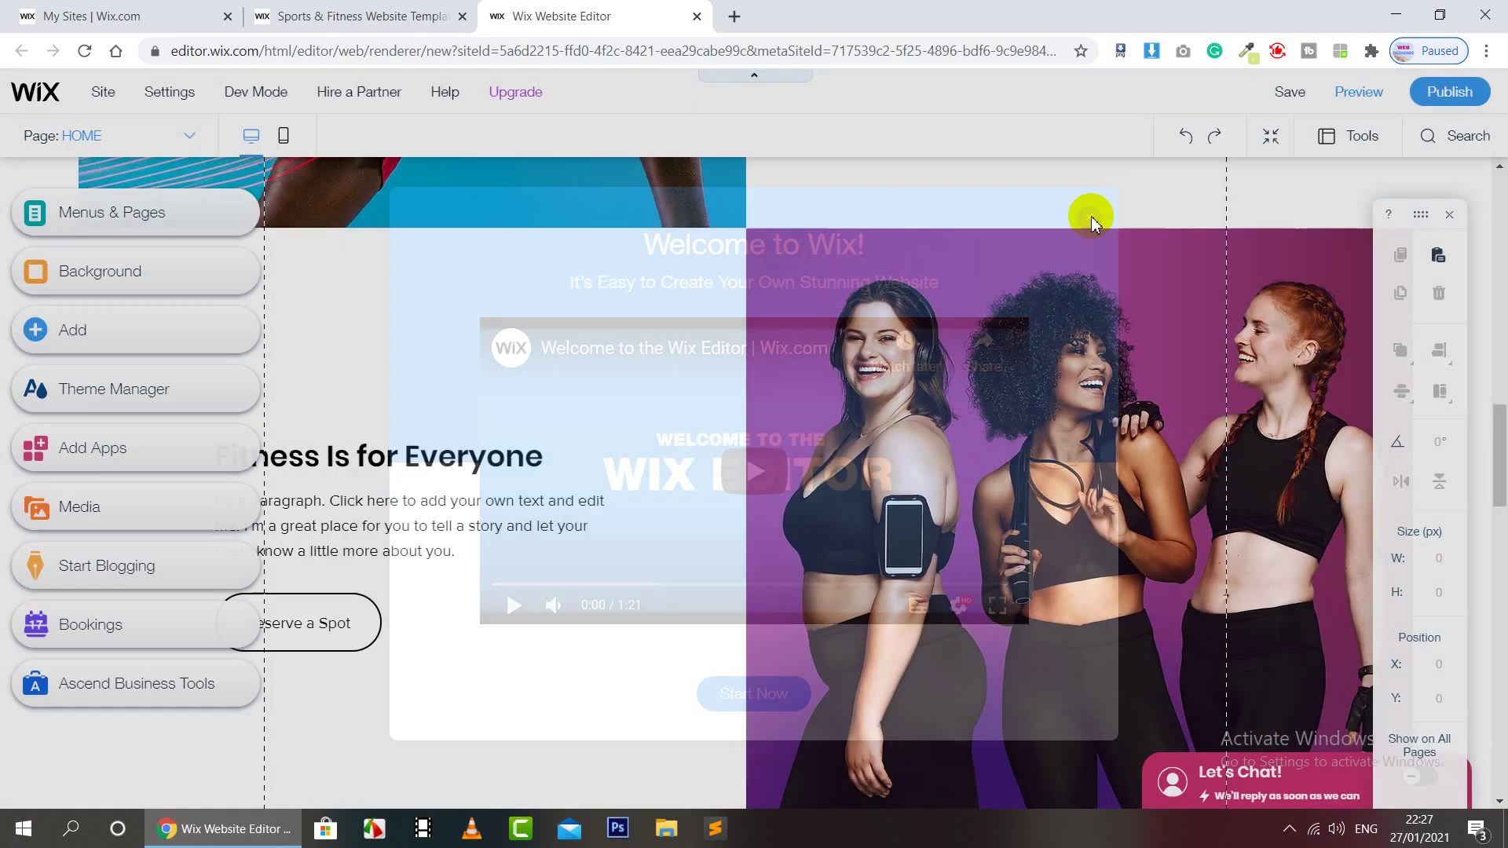
Look through the template's home page from the hero section to the footer's contact form
{"action": "scroll", "coordinate": [730, 464], "scroll_direction": "down", "scroll_amount": 12}
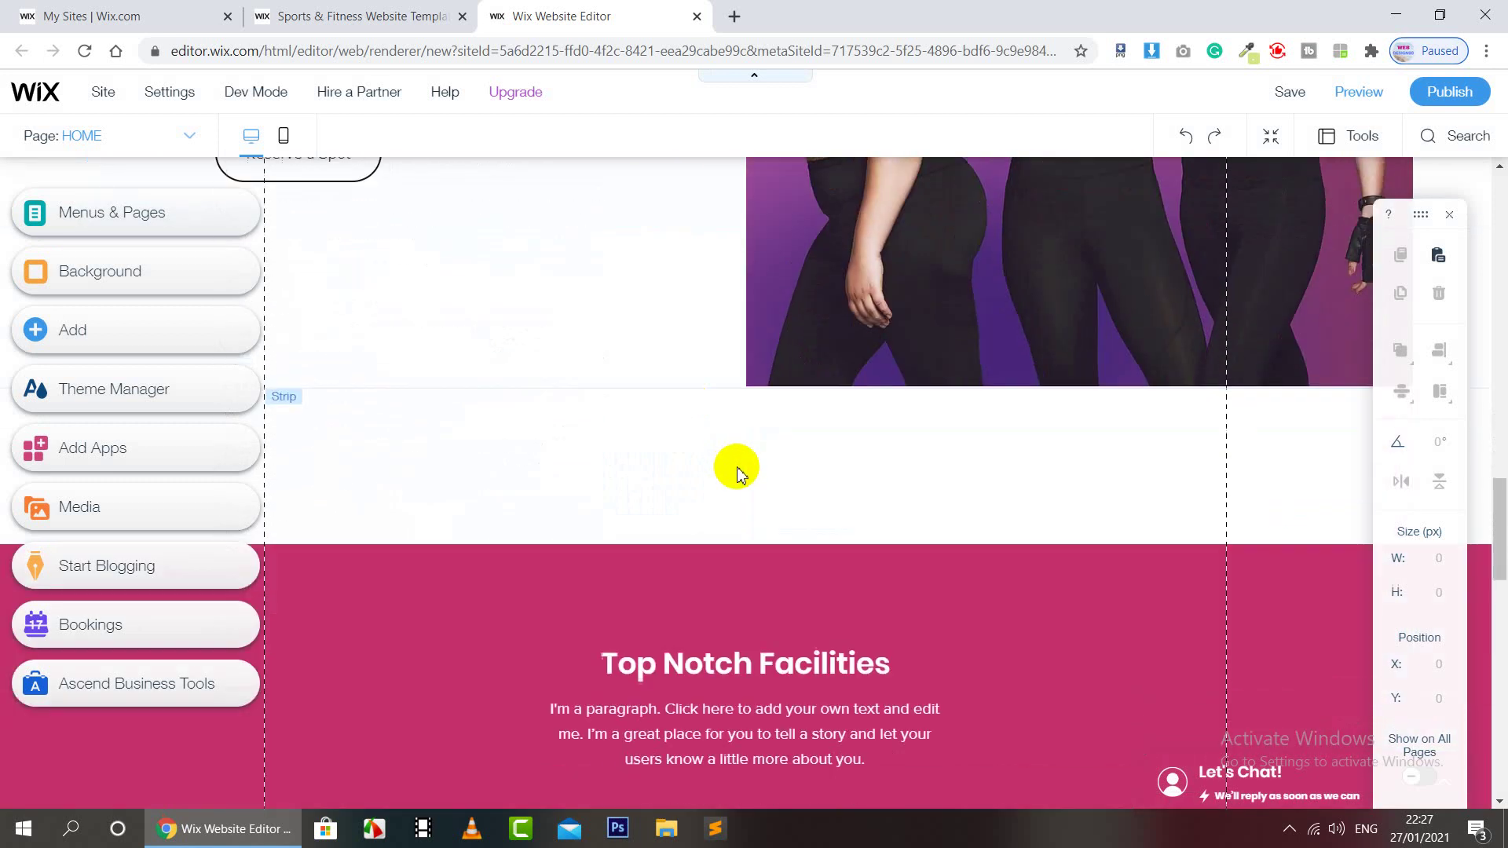
{"action": "scroll", "coordinate": [739, 472], "scroll_direction": "down", "scroll_amount": 10}
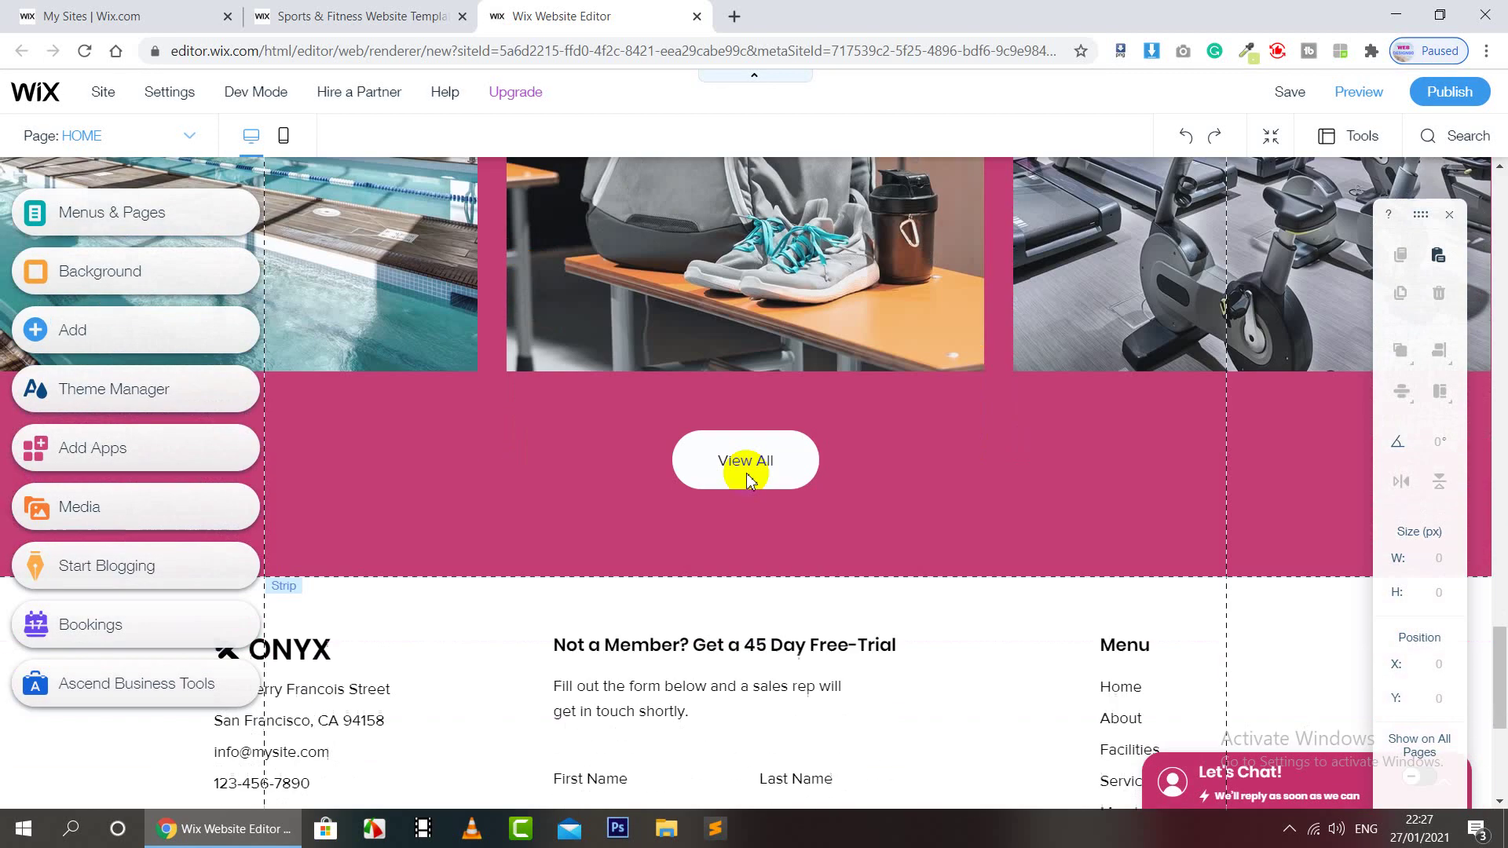
{"action": "scroll", "coordinate": [872, 495], "scroll_direction": "up", "scroll_amount": 10}
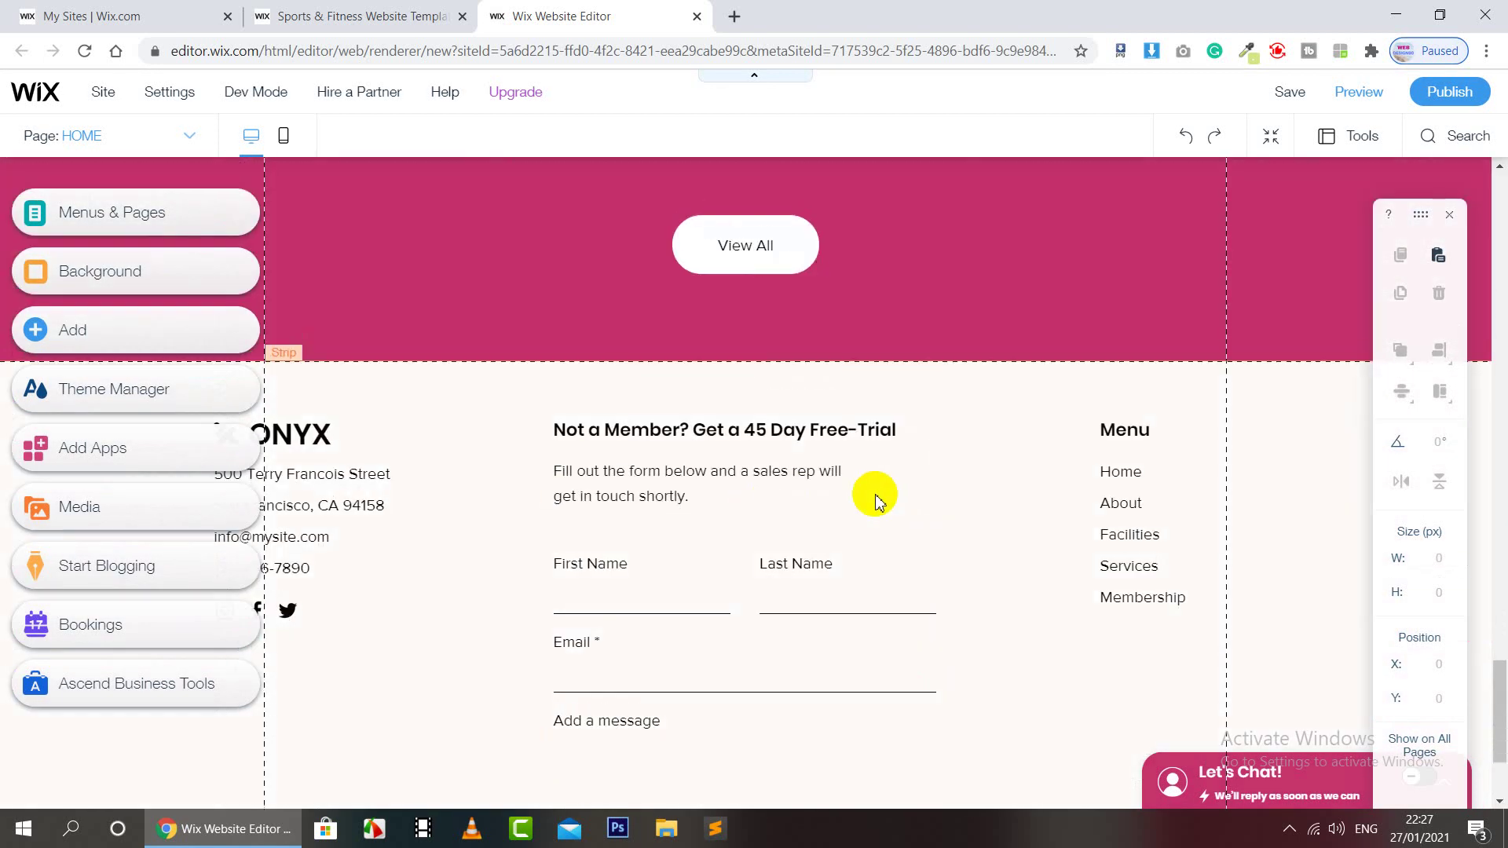
{"action": "scroll", "coordinate": [875, 501], "scroll_direction": "up", "scroll_amount": 15}
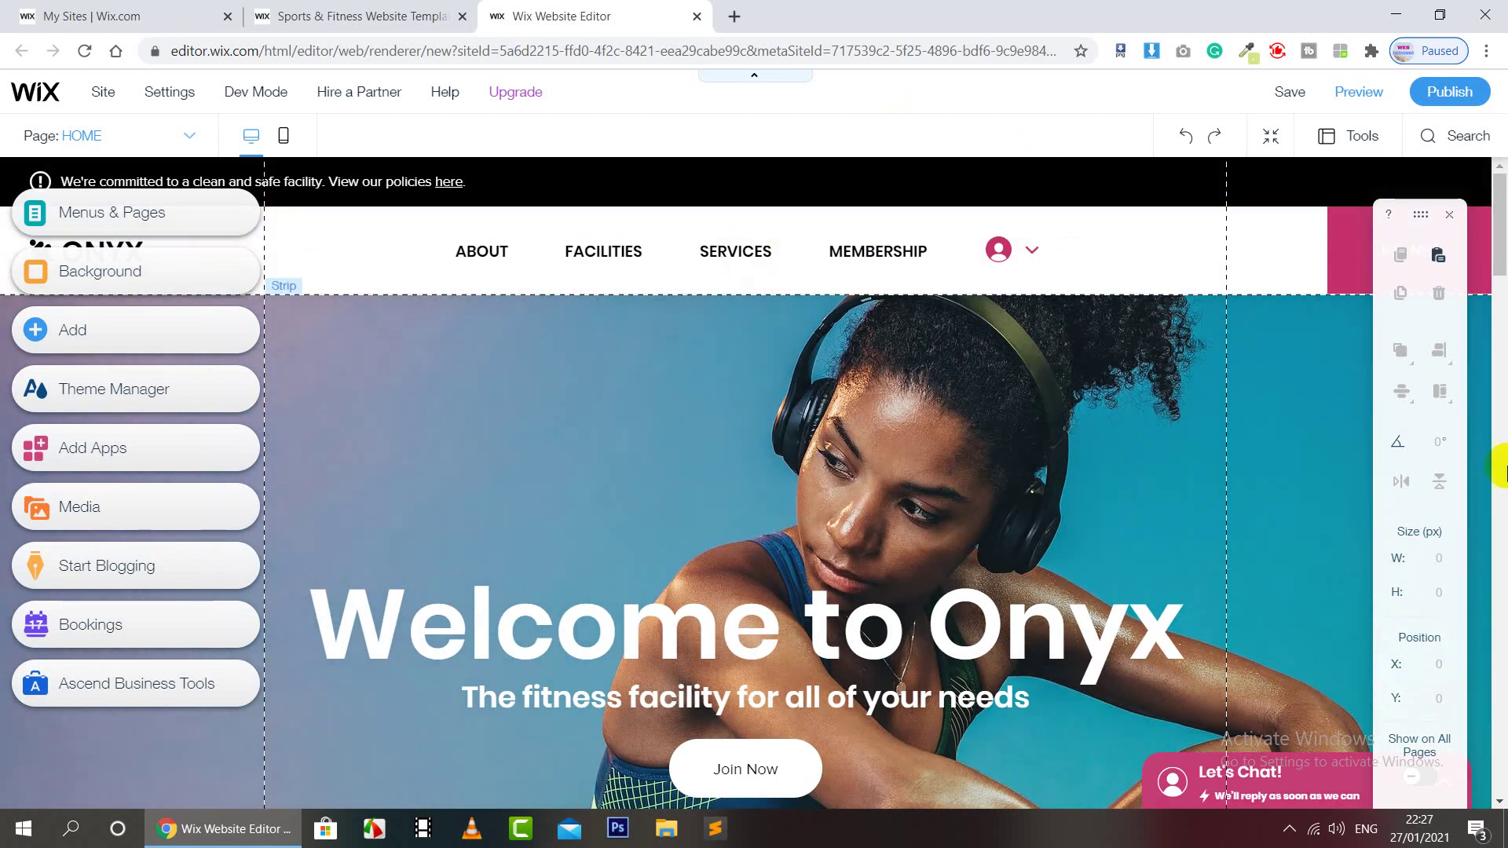
{"action": "scroll", "coordinate": [770, 432], "scroll_direction": "down", "scroll_amount": 1}
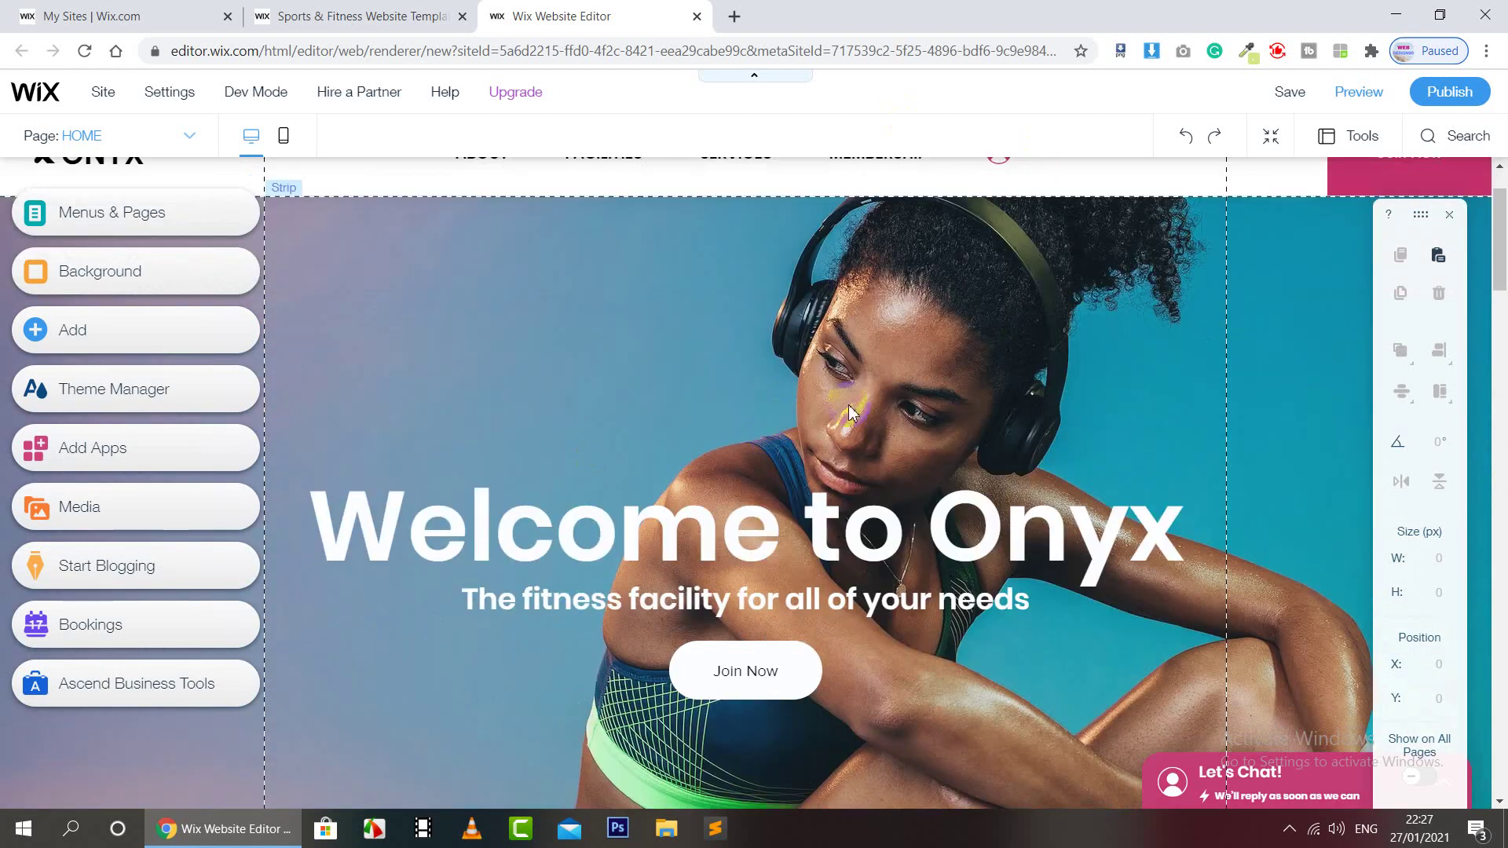
{"action": "scroll", "coordinate": [850, 412], "scroll_direction": "up", "scroll_amount": 1}
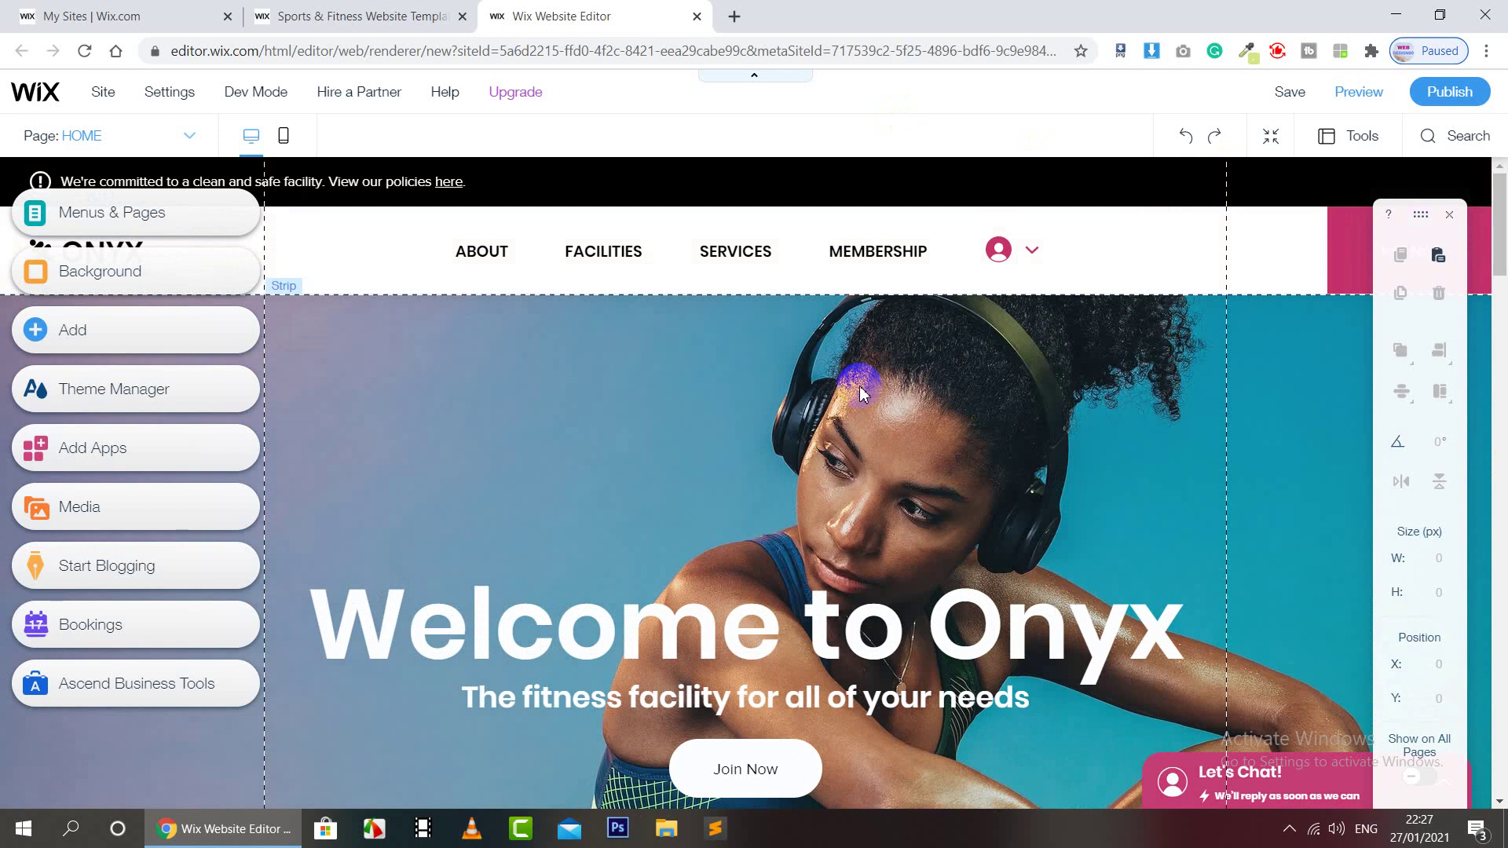
Replace the hero heading with "Welcome to Freelancing Free Care", accepting the suggested capitalization of the first word
{"action": "scroll", "coordinate": [770, 428], "scroll_direction": "down", "scroll_amount": 1}
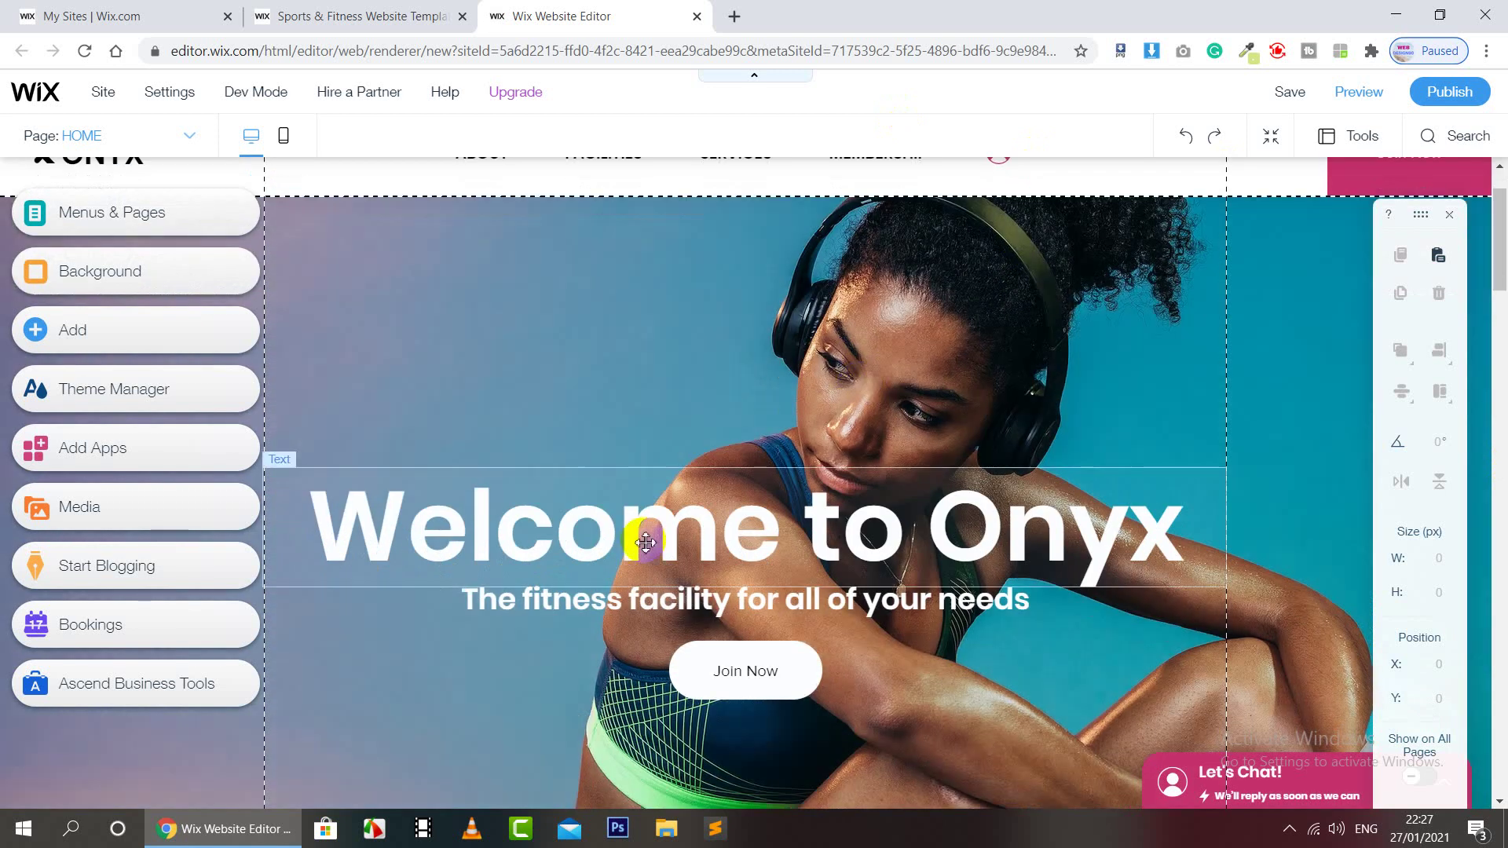
{"action": "left_click", "coordinate": [646, 542]}
{"action": "left_click", "coordinate": [646, 542]}
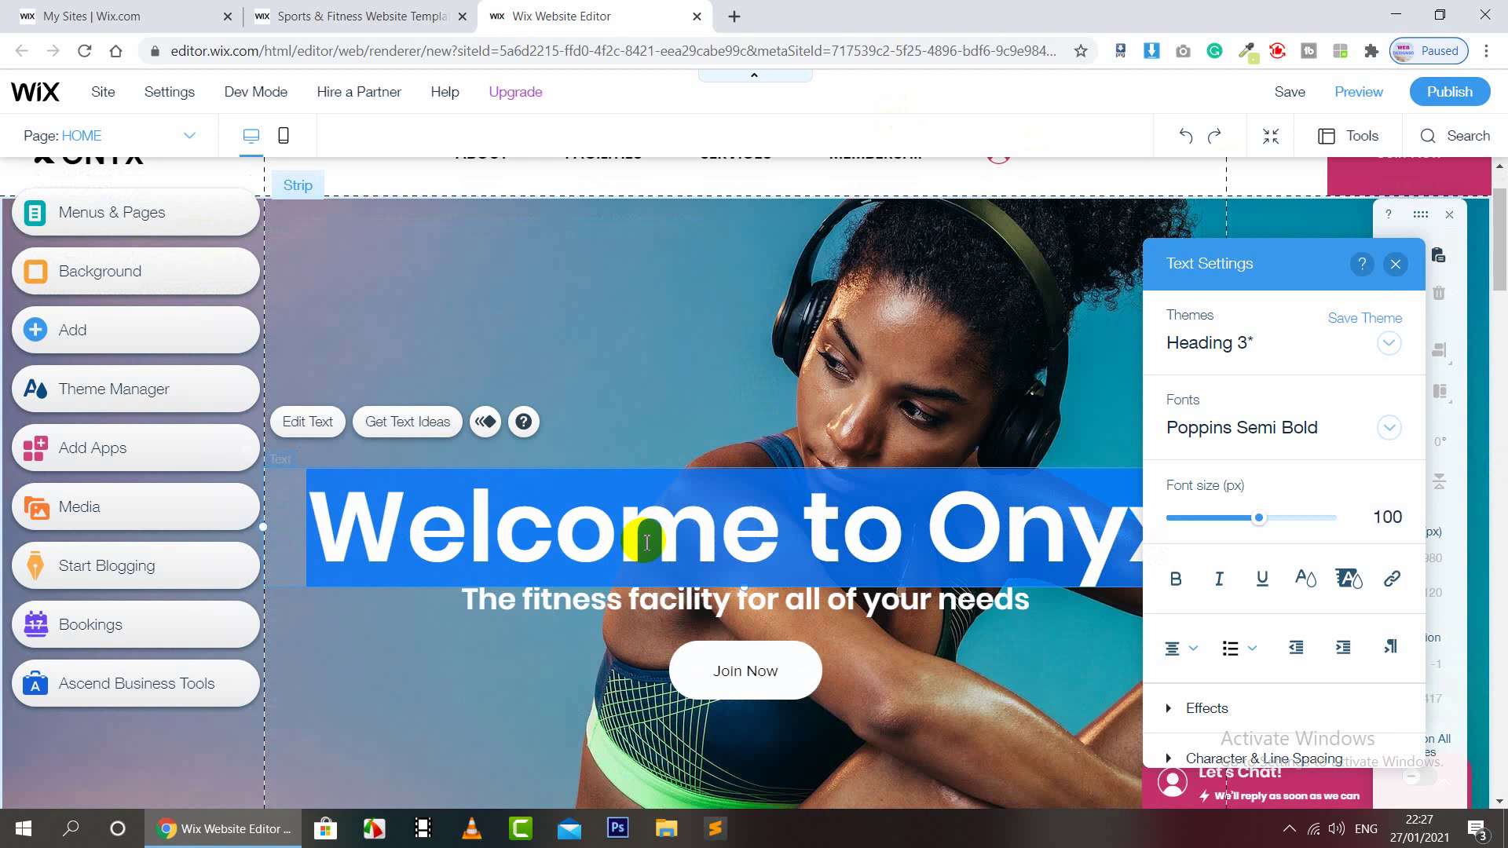
{"action": "type", "text": "welcome"}
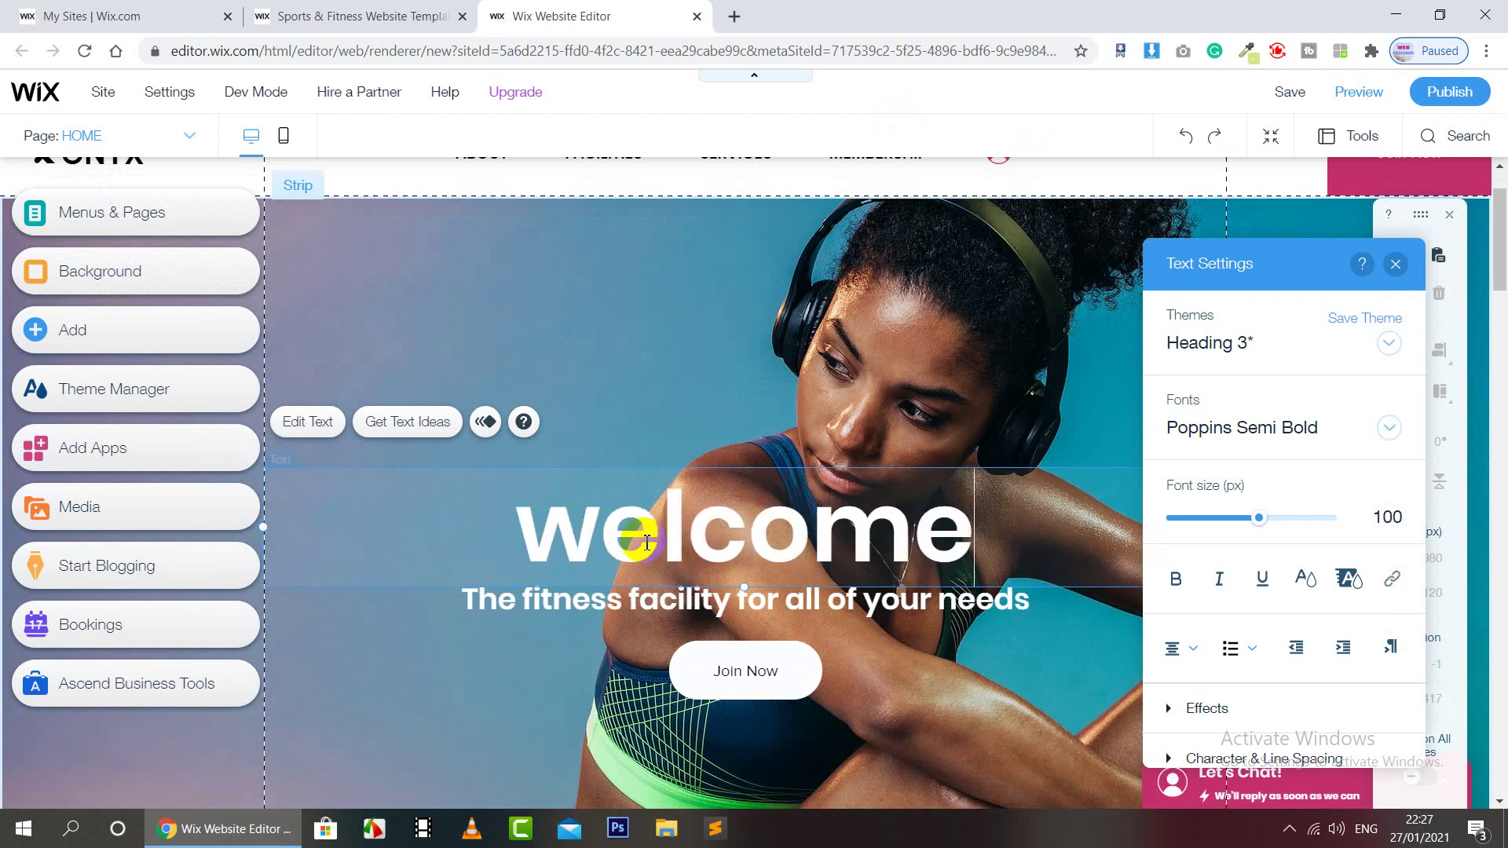
{"action": "type", "text": " to Freel"}
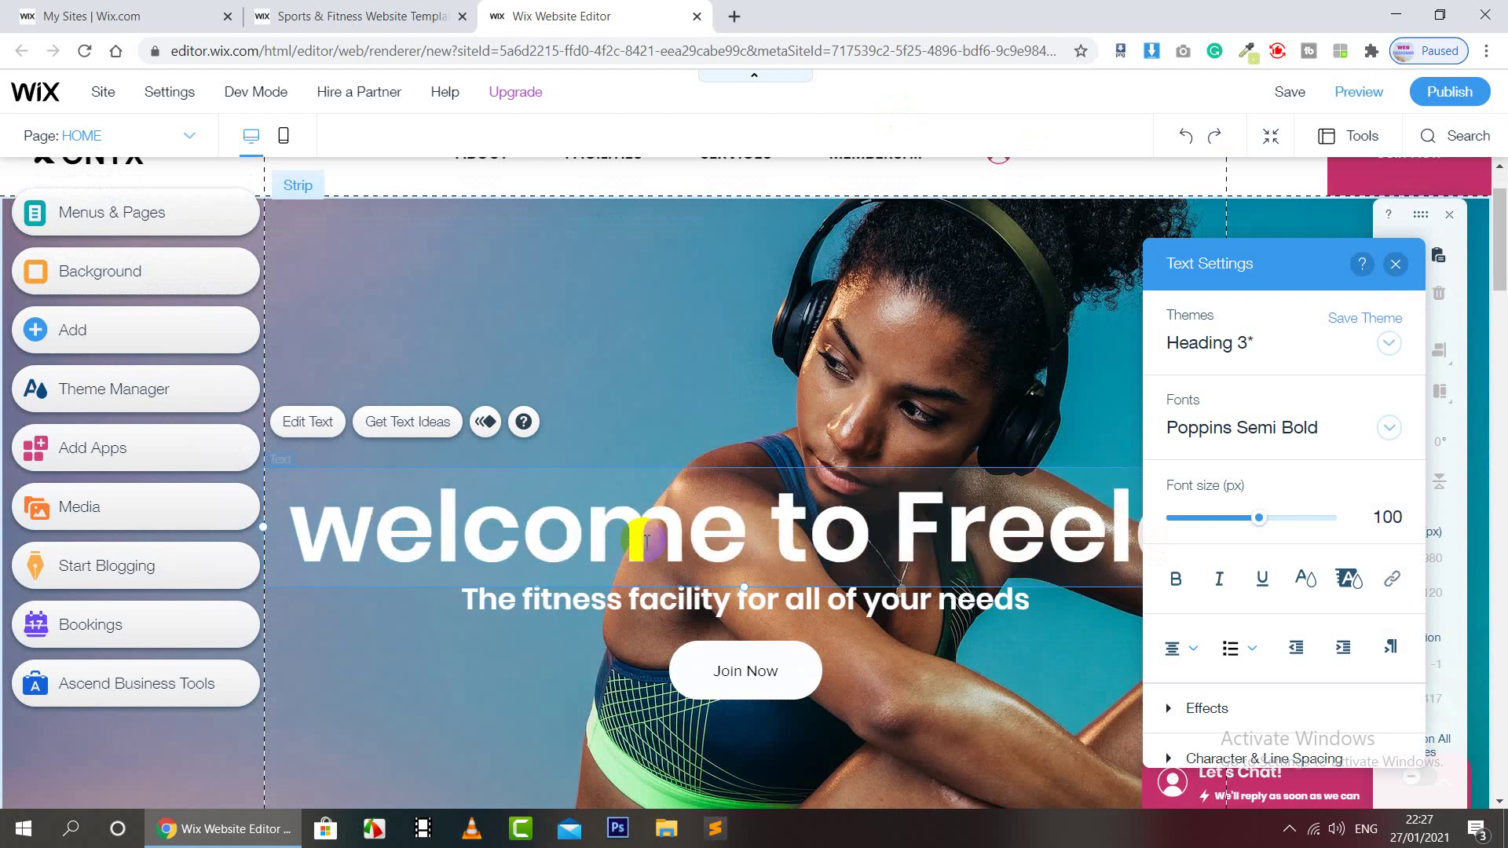
{"action": "type", "text": "ancing"}
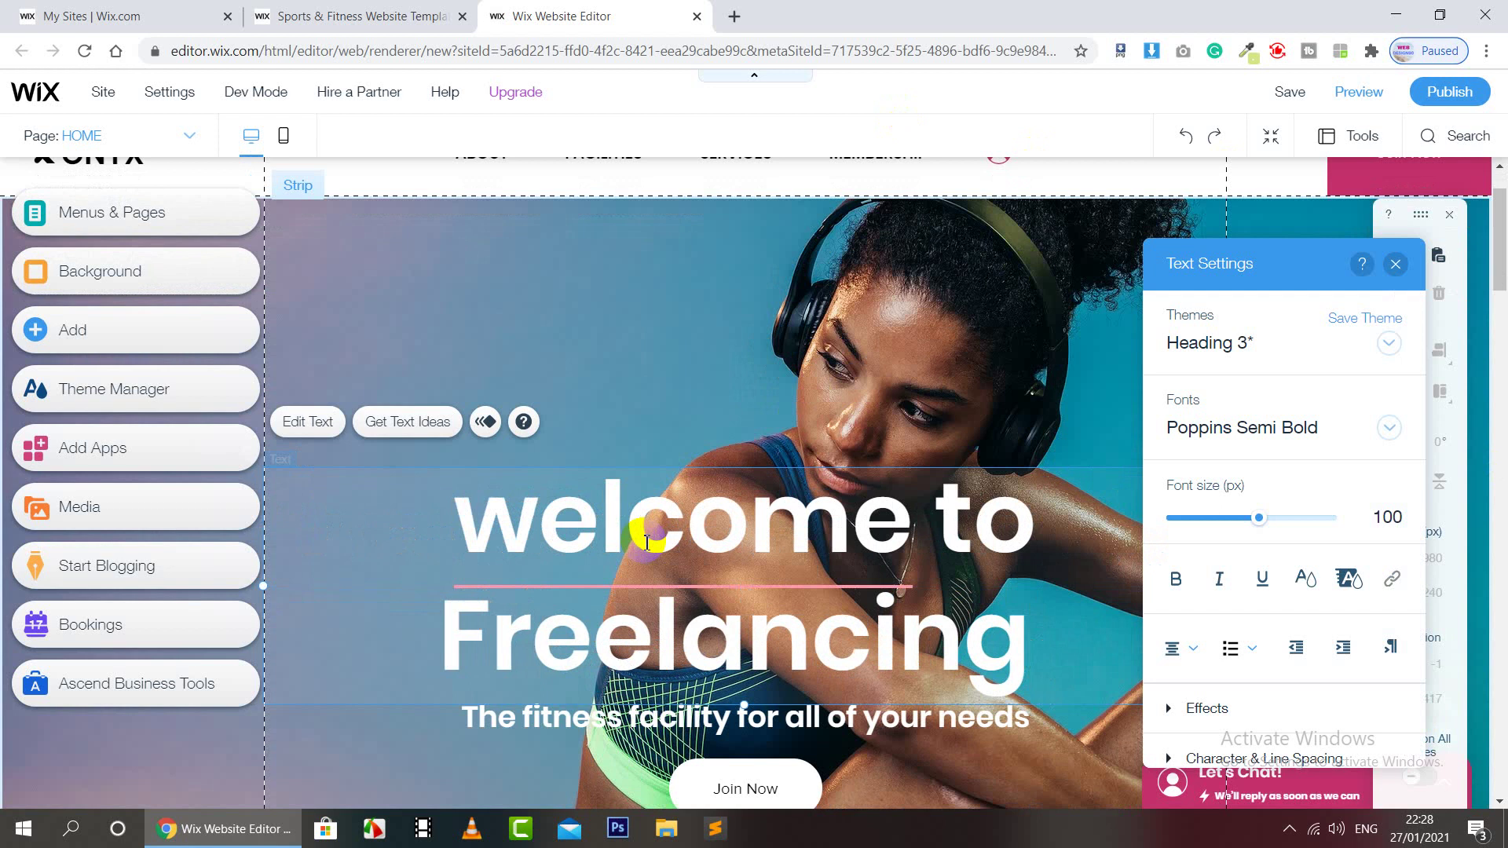
{"action": "type", "text": " Free co"}
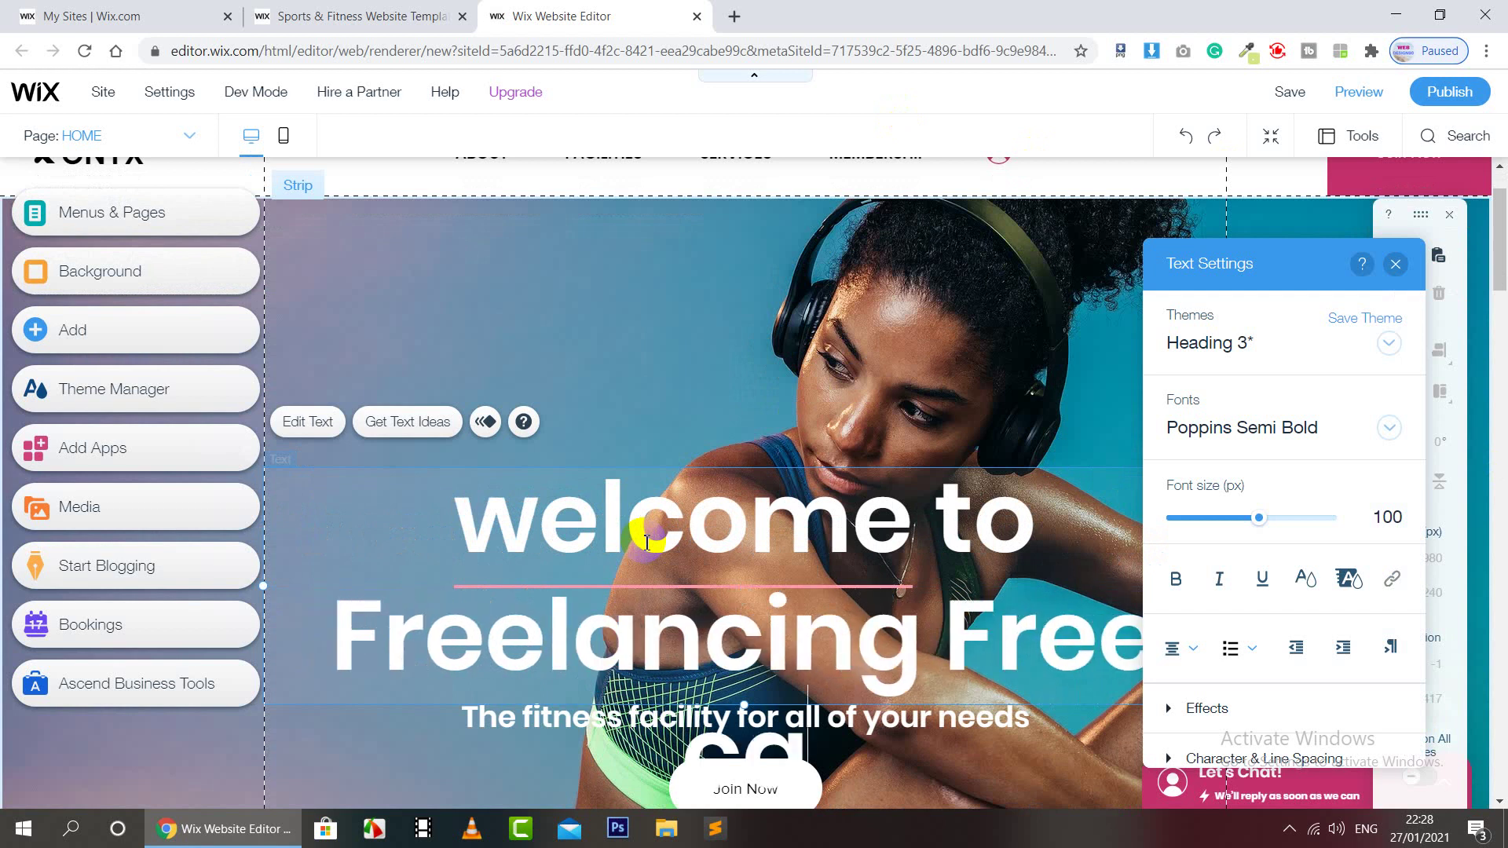
{"action": "type", "text": "re"}
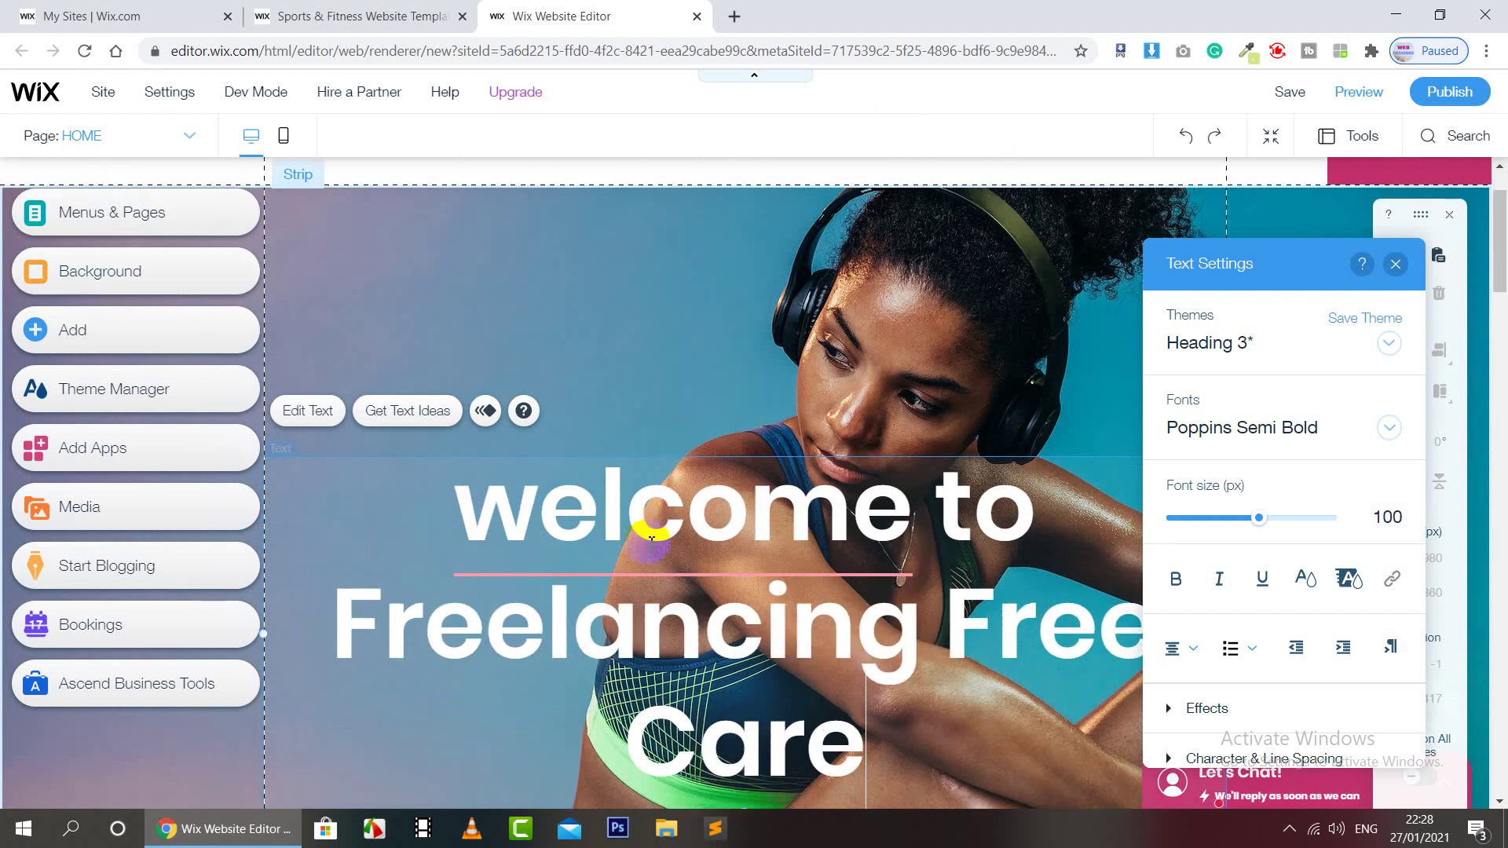
{"action": "left_click", "coordinate": [651, 539]}
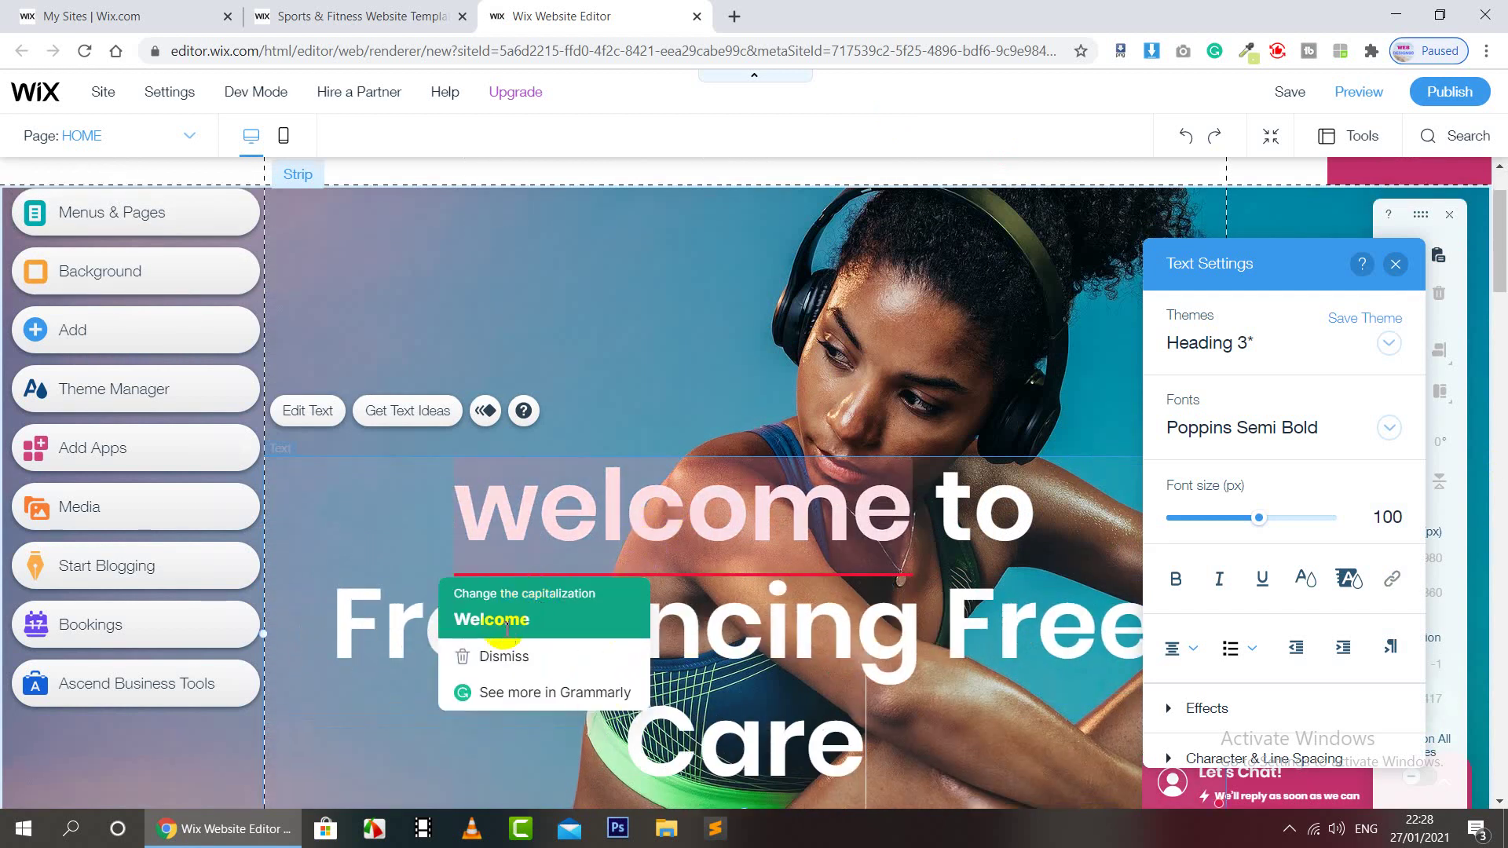
{"action": "left_click", "coordinate": [507, 621]}
Reduce the font size of the whole hero heading to 83 px
{"action": "left_click", "coordinate": [1250, 527]}
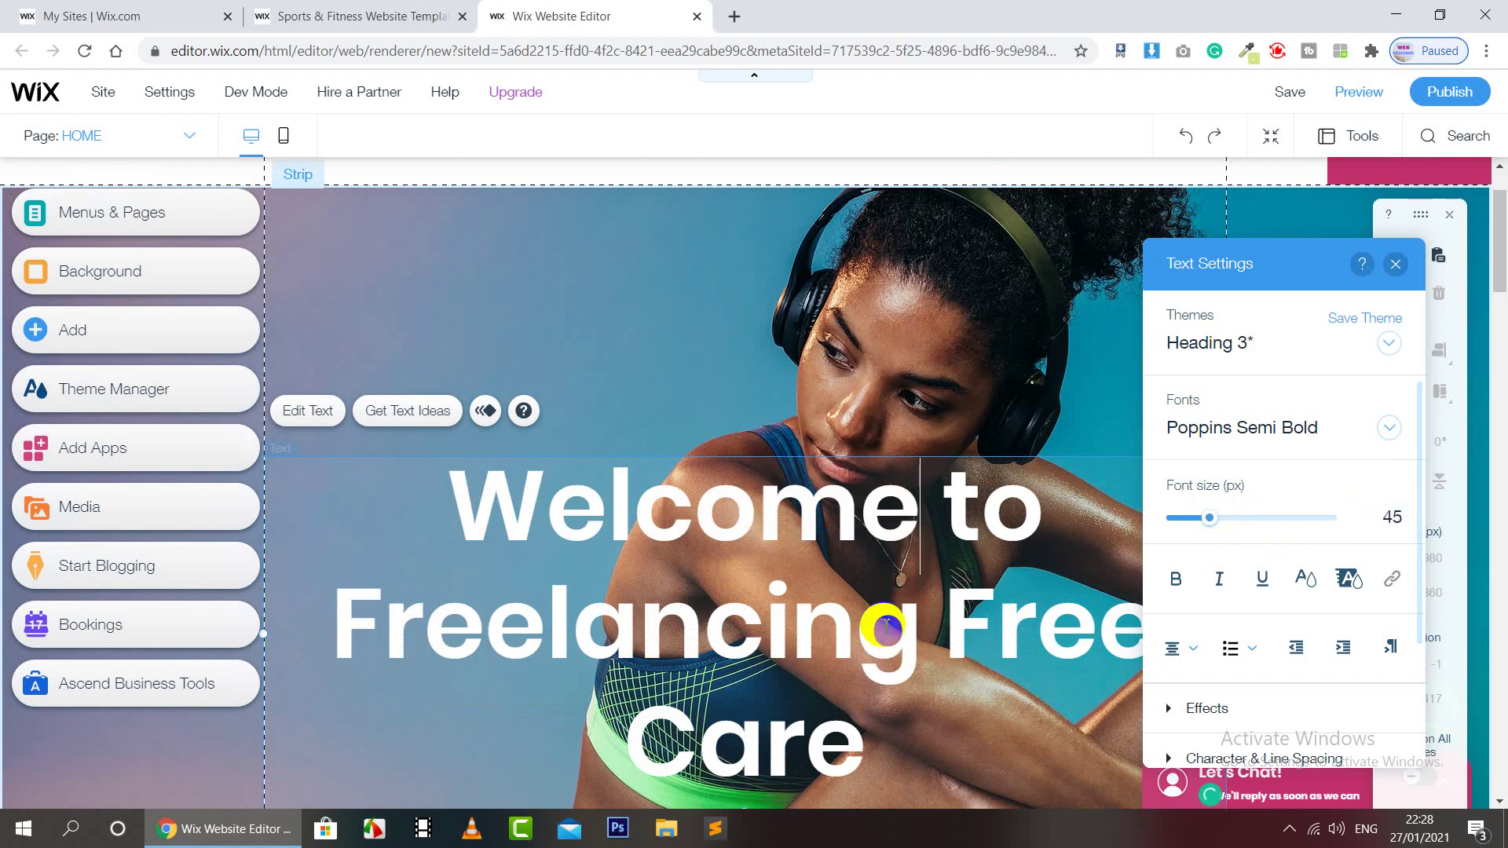
{"action": "key", "text": "ctrl+a"}
{"action": "mouse_move", "coordinate": [1256, 520]}
{"action": "left_mouse_down"}
{"action": "mouse_move", "coordinate": [1223, 530]}
{"action": "mouse_move", "coordinate": [1247, 524]}
{"action": "left_mouse_up"}
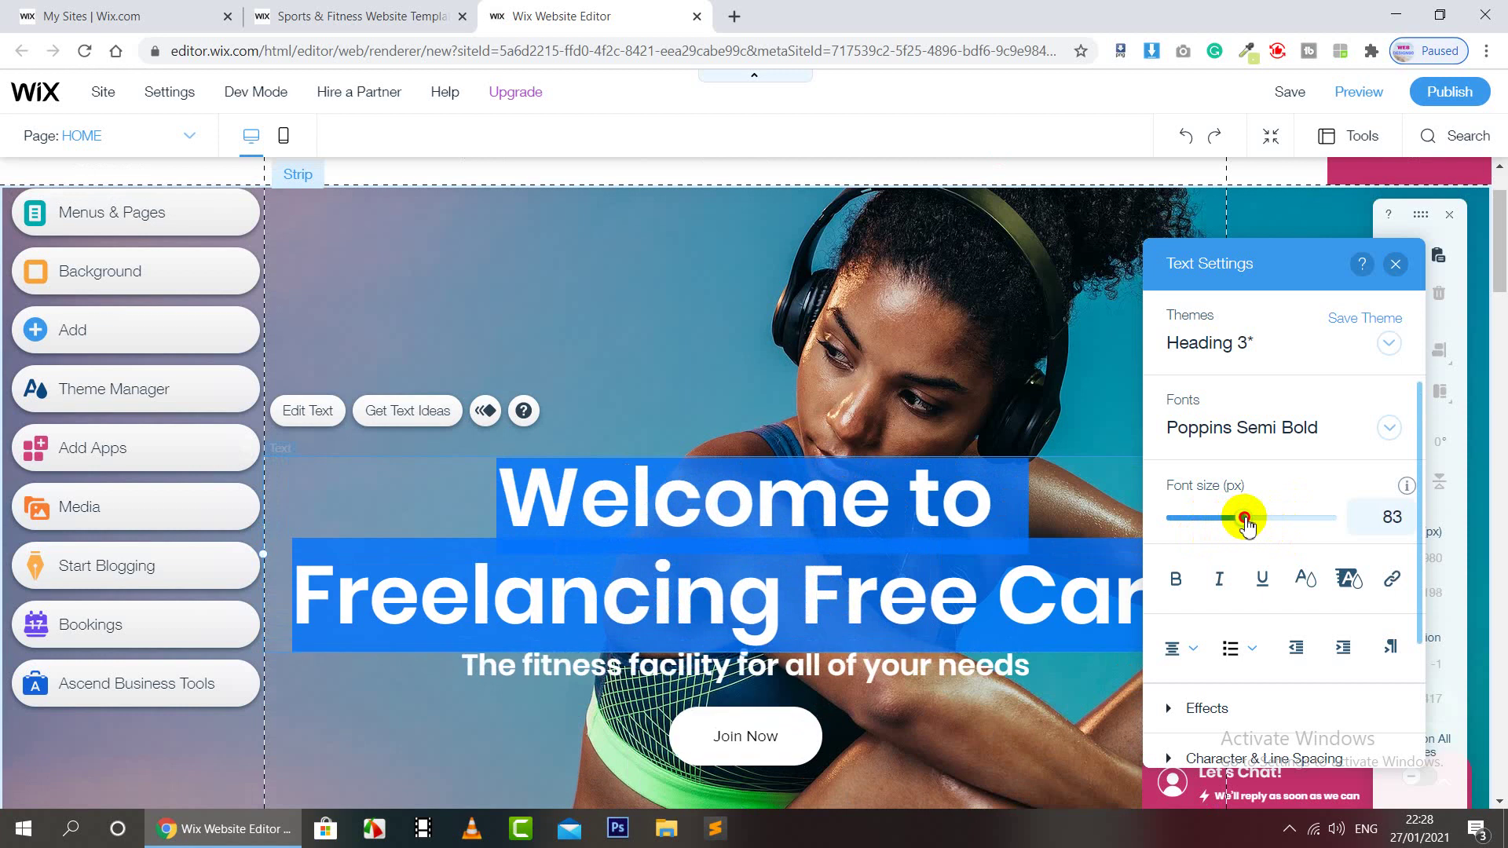
{"action": "left_click", "coordinate": [1053, 722]}
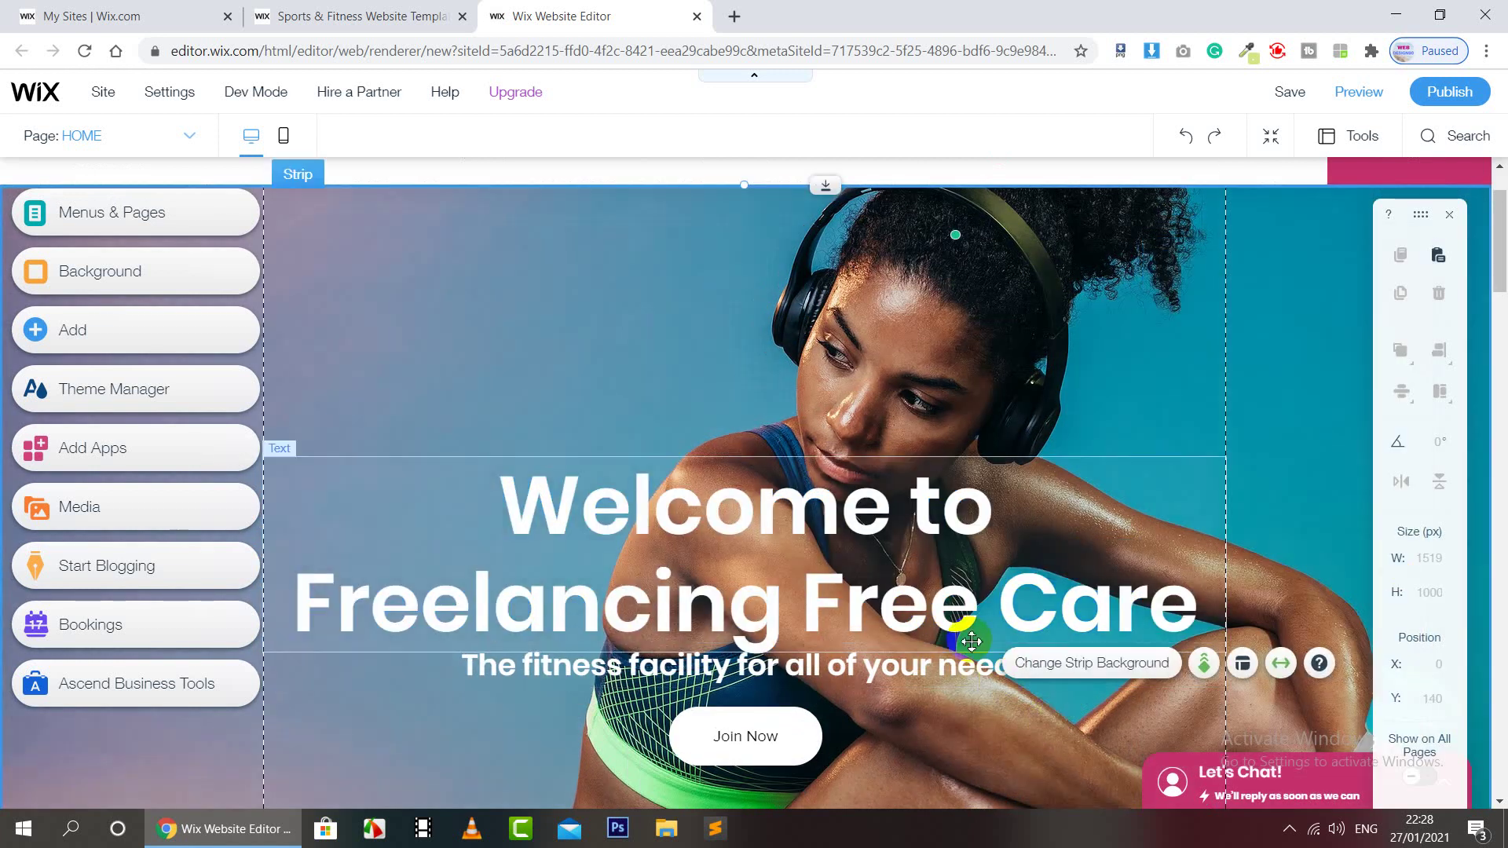
Move the hero subtitle and the Join Now button slightly down to leave space below the heading
{"action": "scroll", "coordinate": [972, 642], "scroll_direction": "down", "scroll_amount": 2}
{"action": "left_click", "coordinate": [749, 587]}
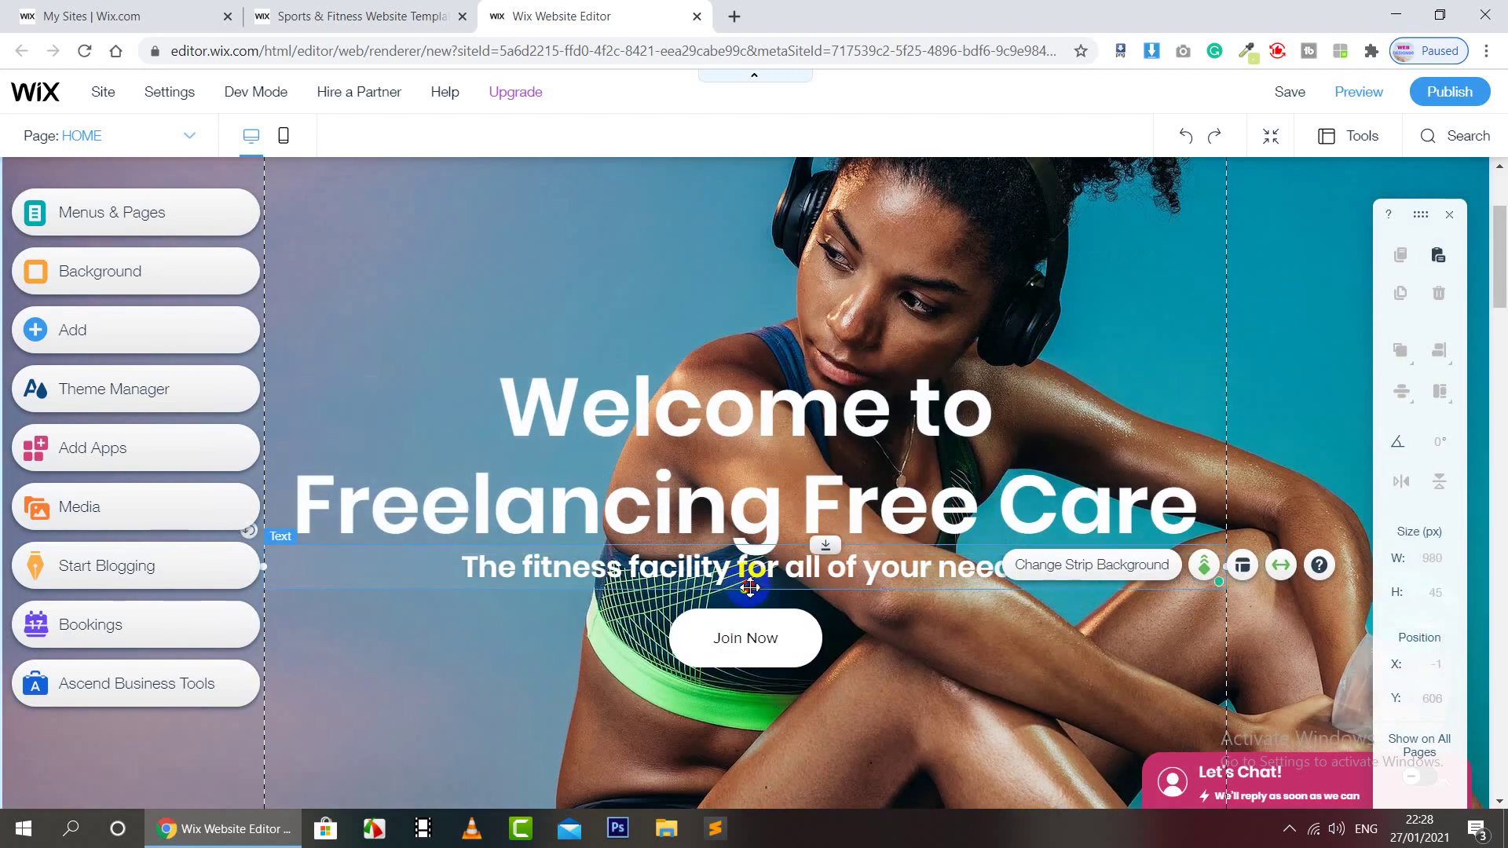
{"action": "left_click_drag", "start_coordinate": [749, 588], "coordinate": [747, 587]}
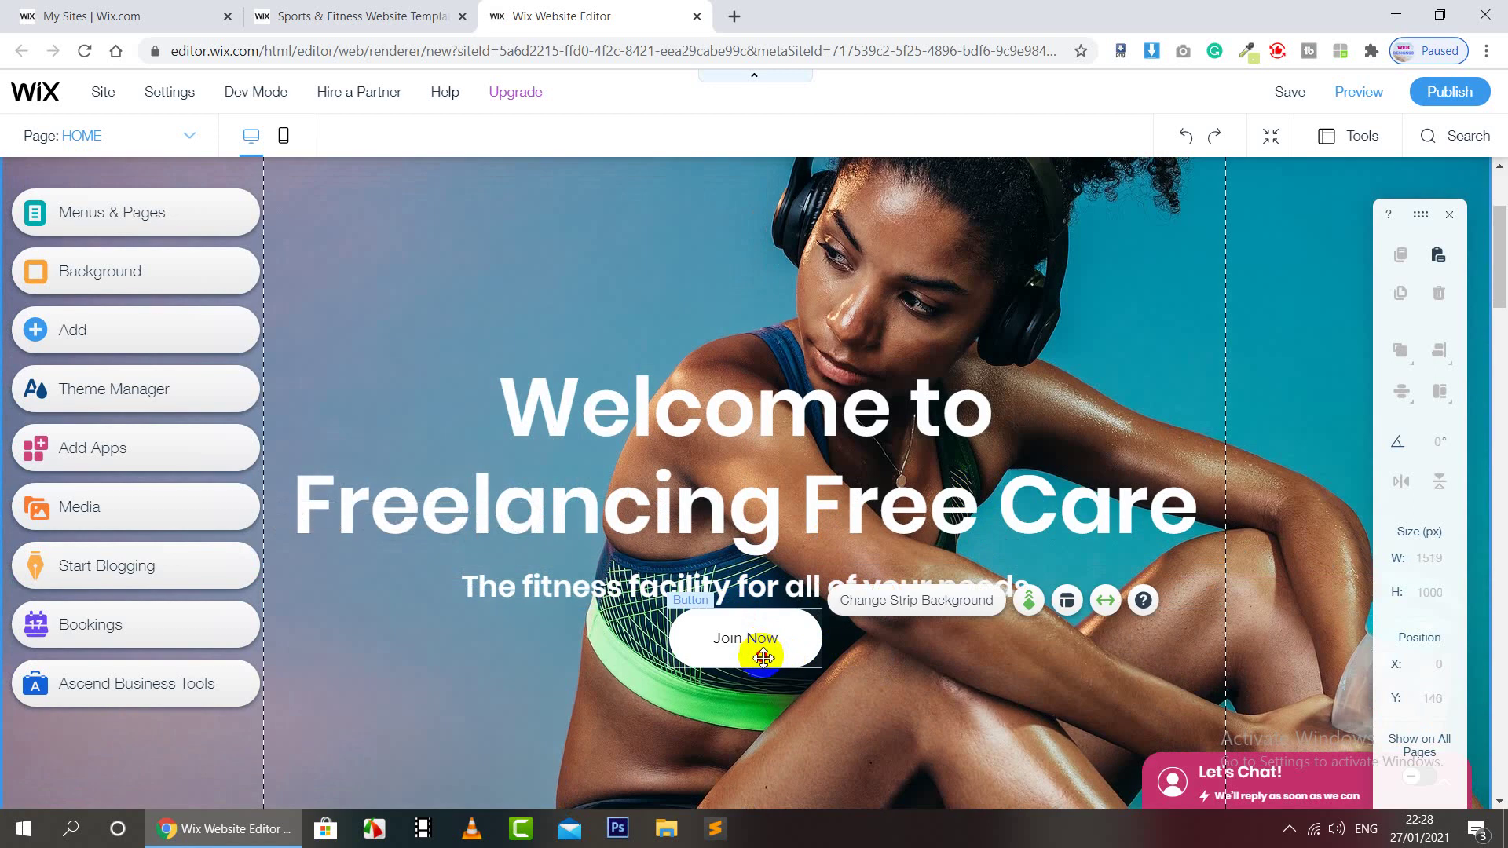
{"action": "left_click_drag", "start_coordinate": [761, 647], "coordinate": [761, 666]}
{"action": "left_click", "coordinate": [864, 691]}
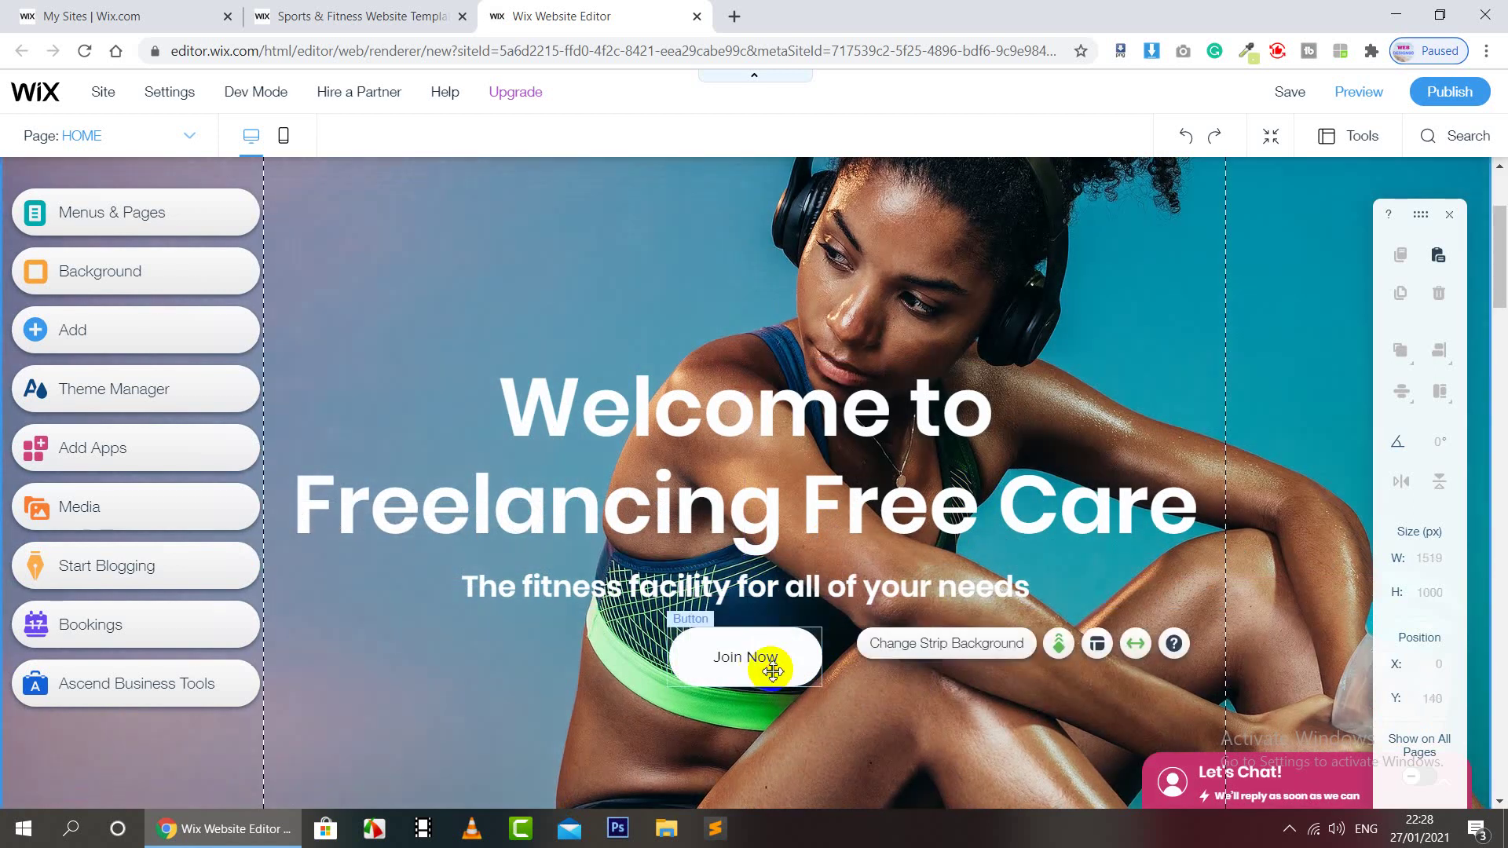
Change the Join Now button's text to "Get Support"
{"action": "left_click", "coordinate": [772, 668]}
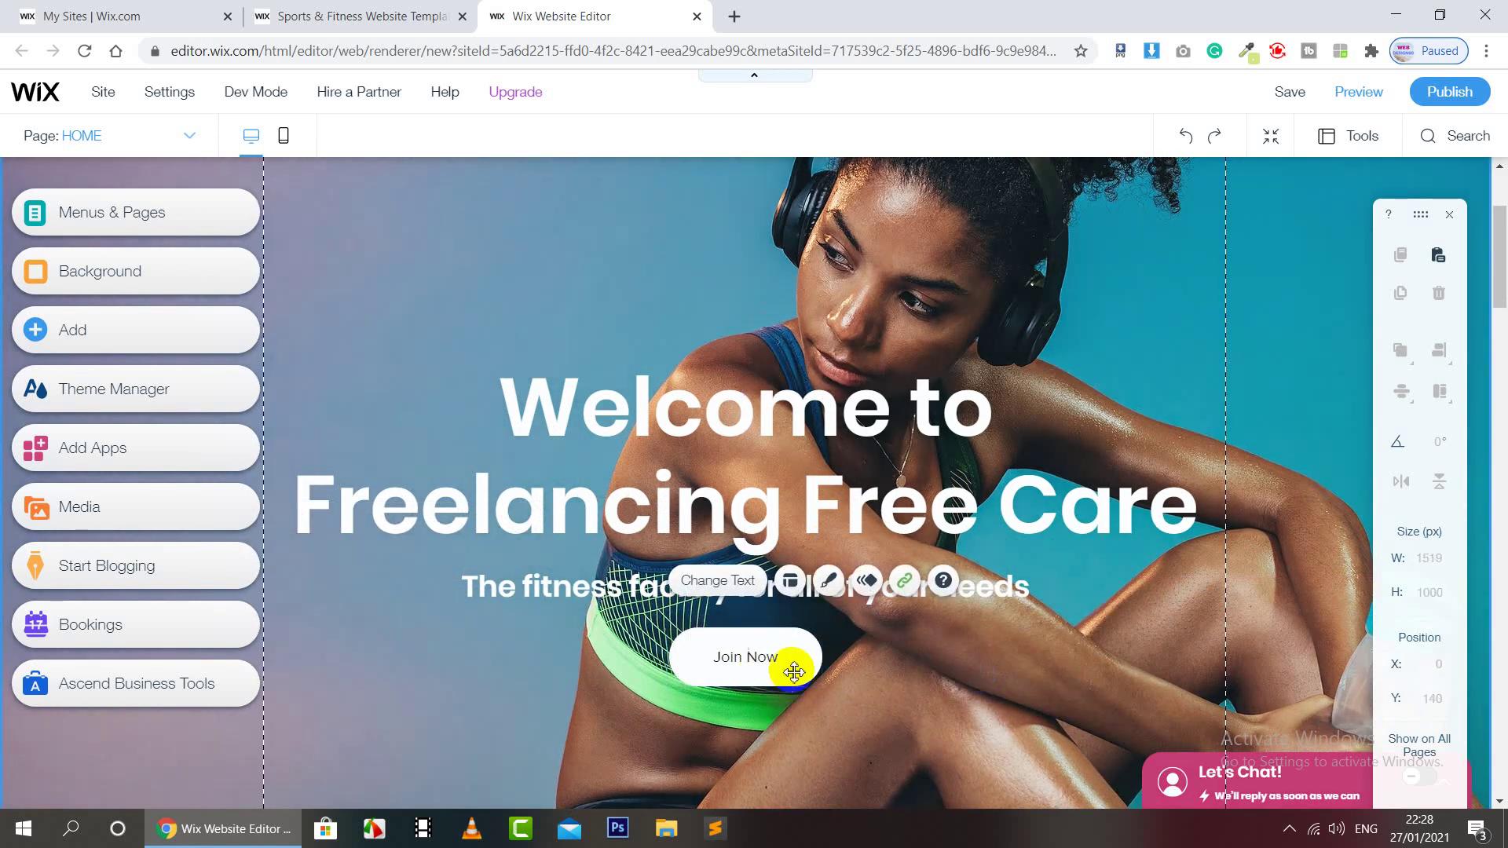
{"action": "left_click", "coordinate": [777, 660]}
{"action": "left_click", "coordinate": [769, 658]}
{"action": "double_click", "coordinate": [769, 659]}
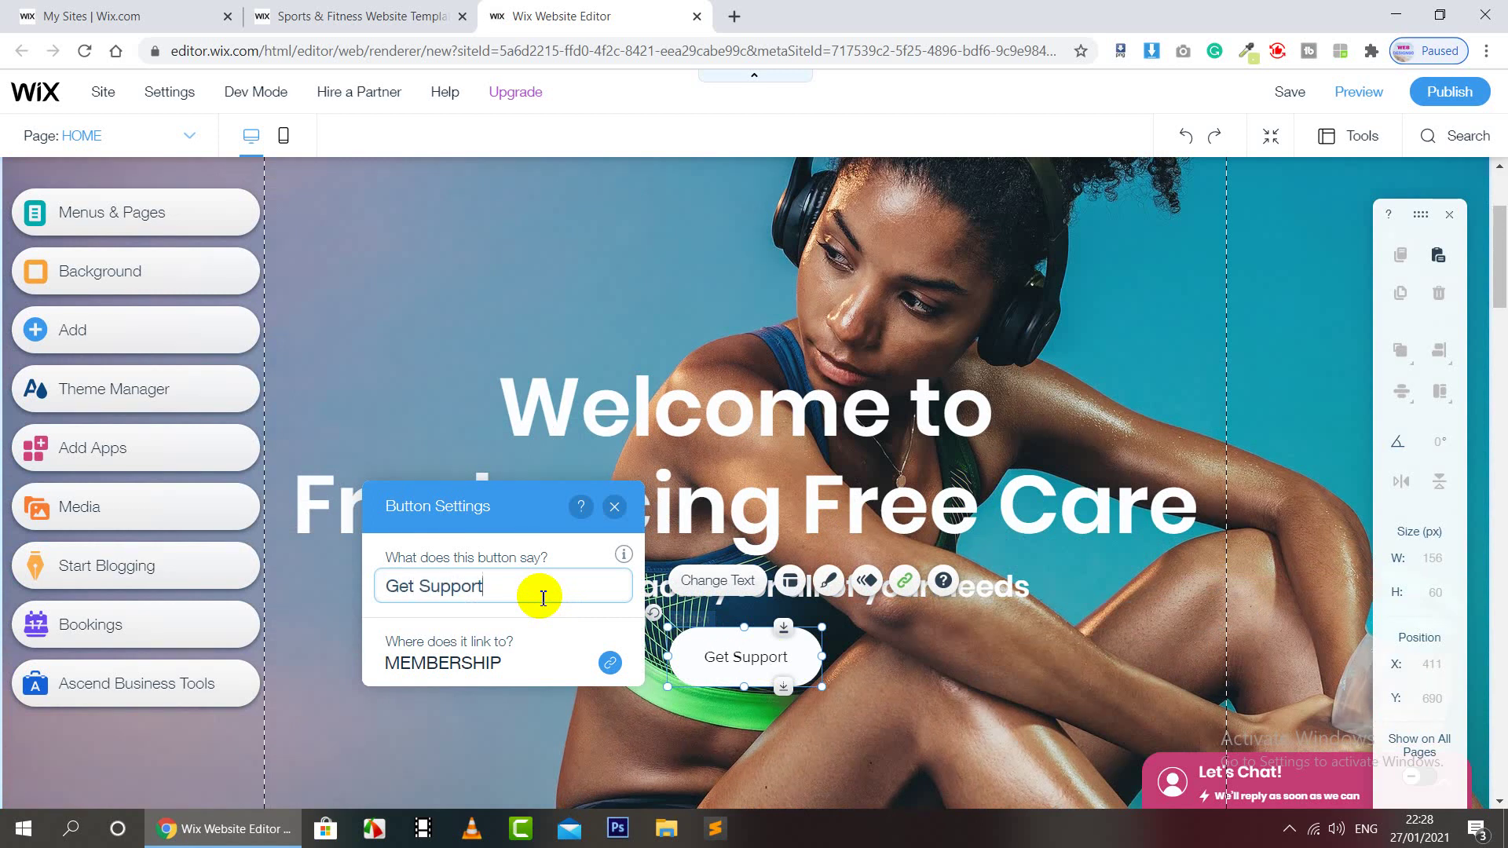
Try the Anchor and Page link types for the Get Support button, and set its link to None
{"action": "left_click", "coordinate": [475, 669]}
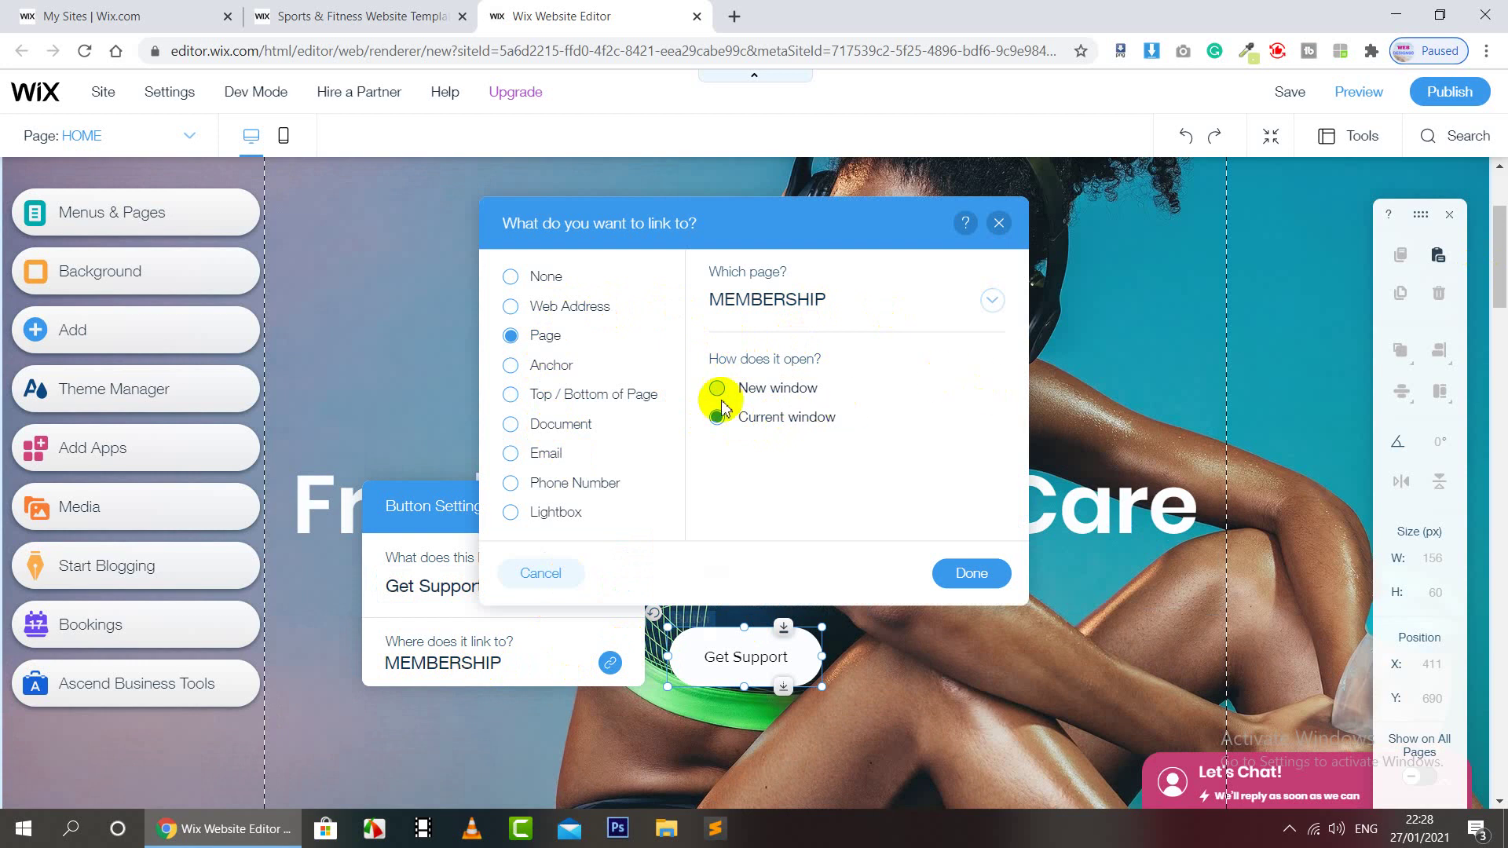
{"action": "left_click", "coordinate": [550, 367]}
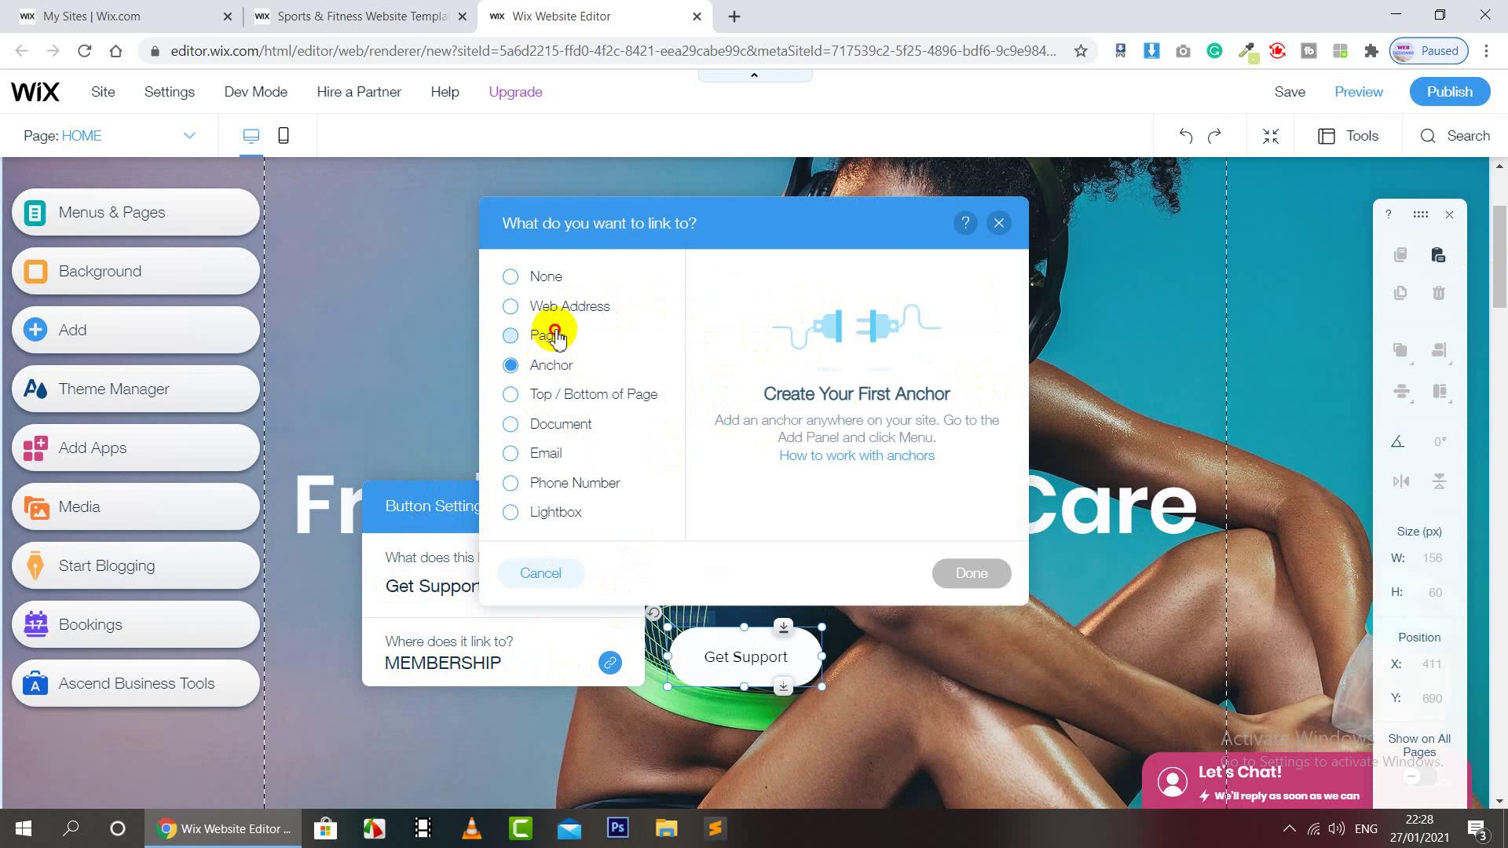
{"action": "left_click", "coordinate": [554, 335]}
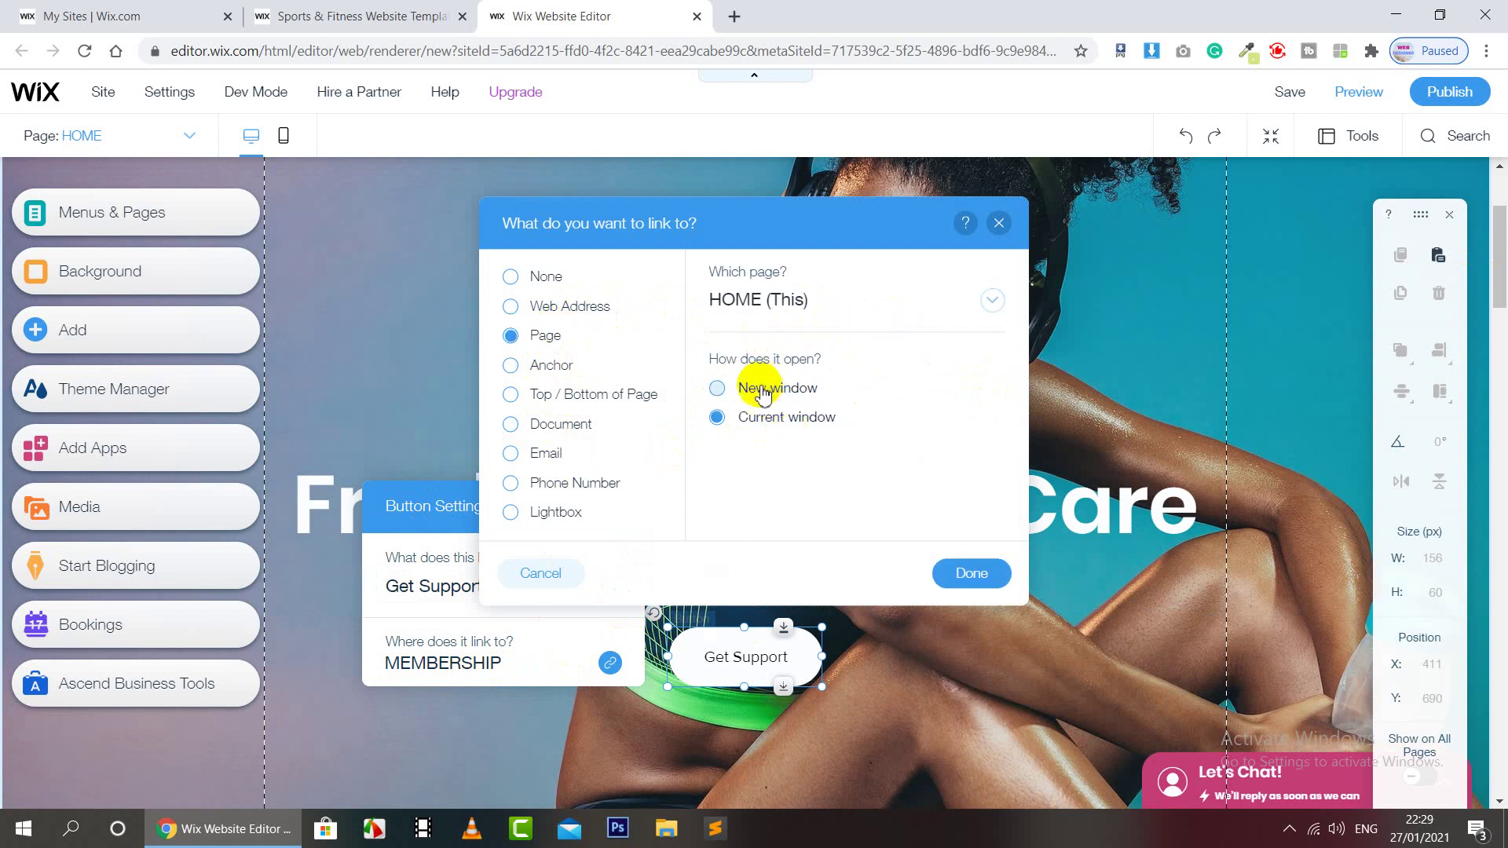
{"action": "left_click", "coordinate": [550, 277]}
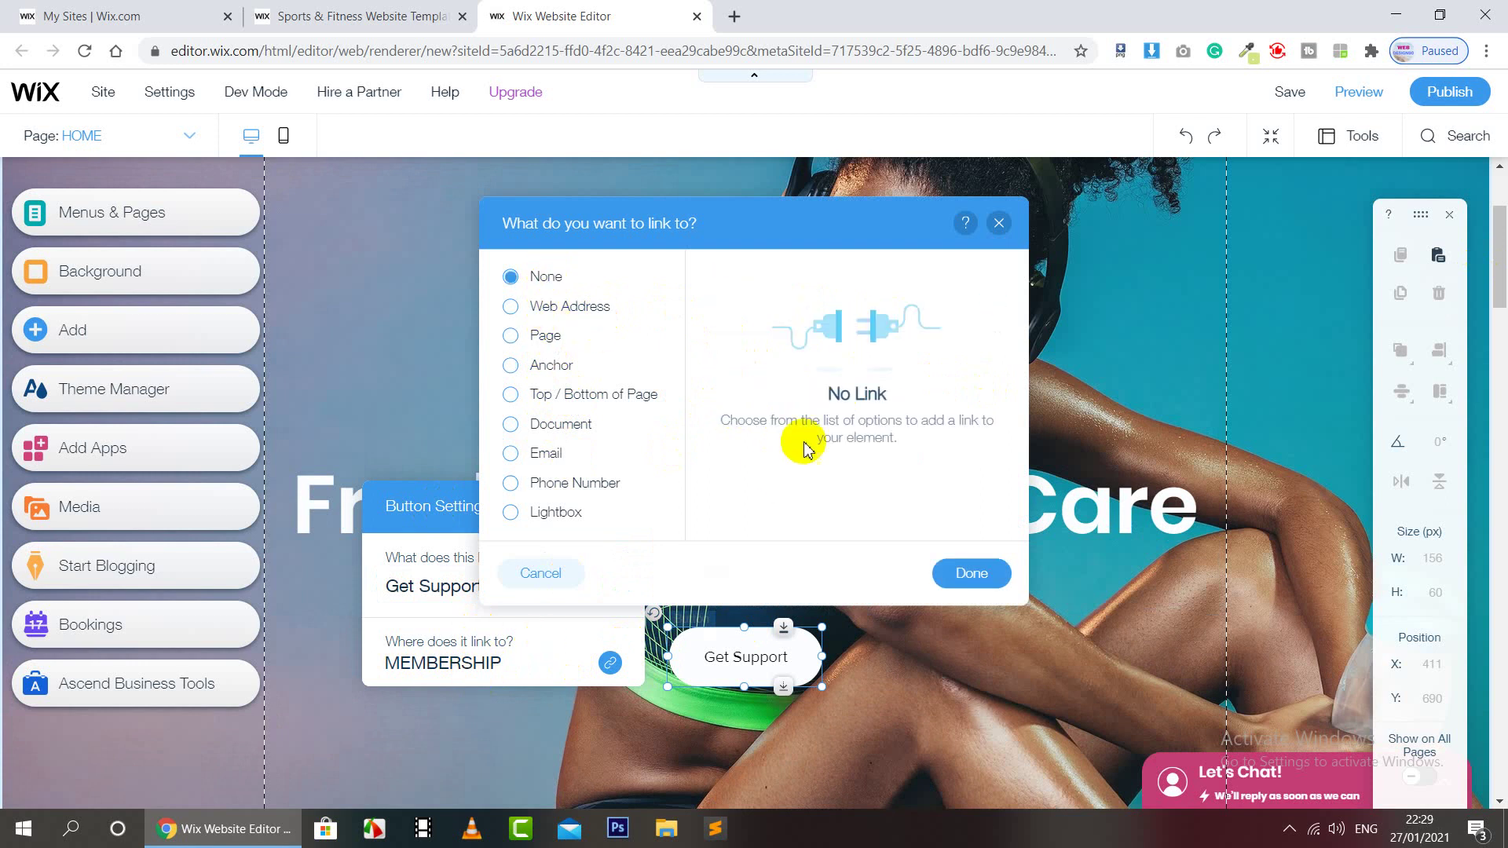
{"action": "left_click", "coordinate": [497, 668]}
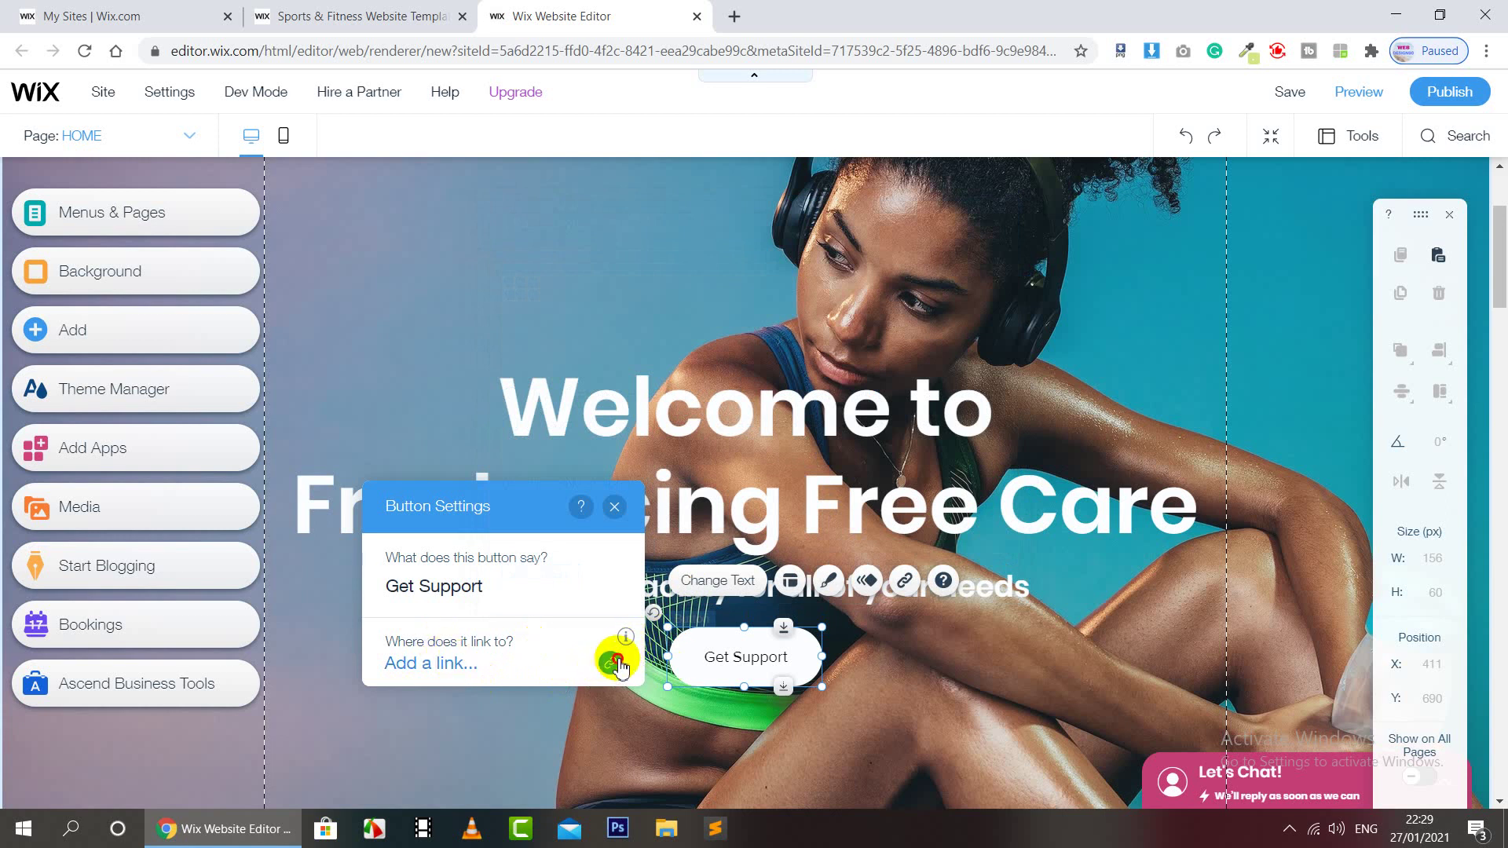
{"action": "left_click", "coordinate": [615, 663]}
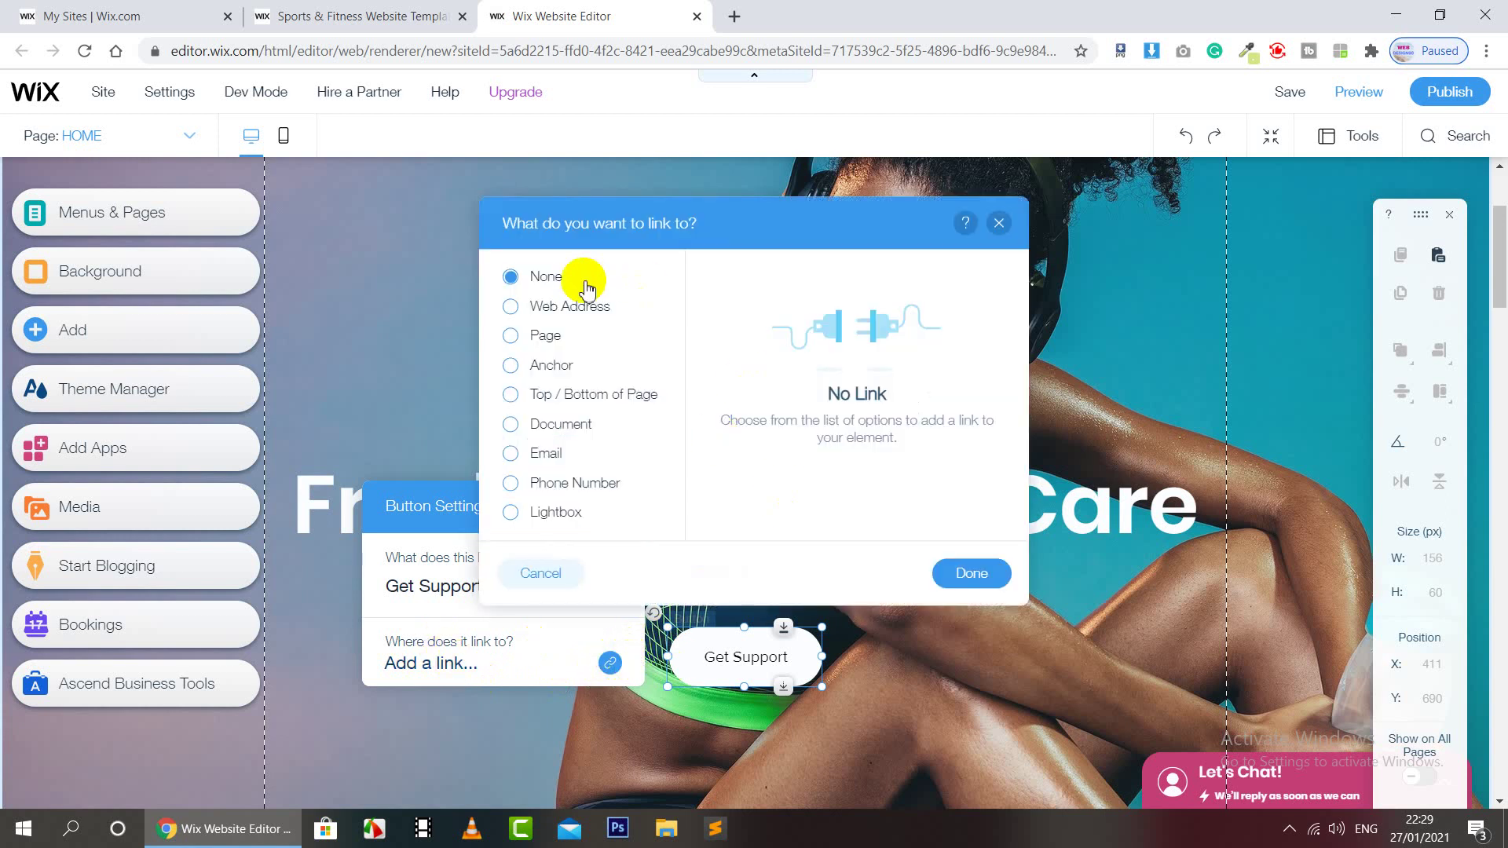
{"action": "left_click", "coordinate": [598, 312]}
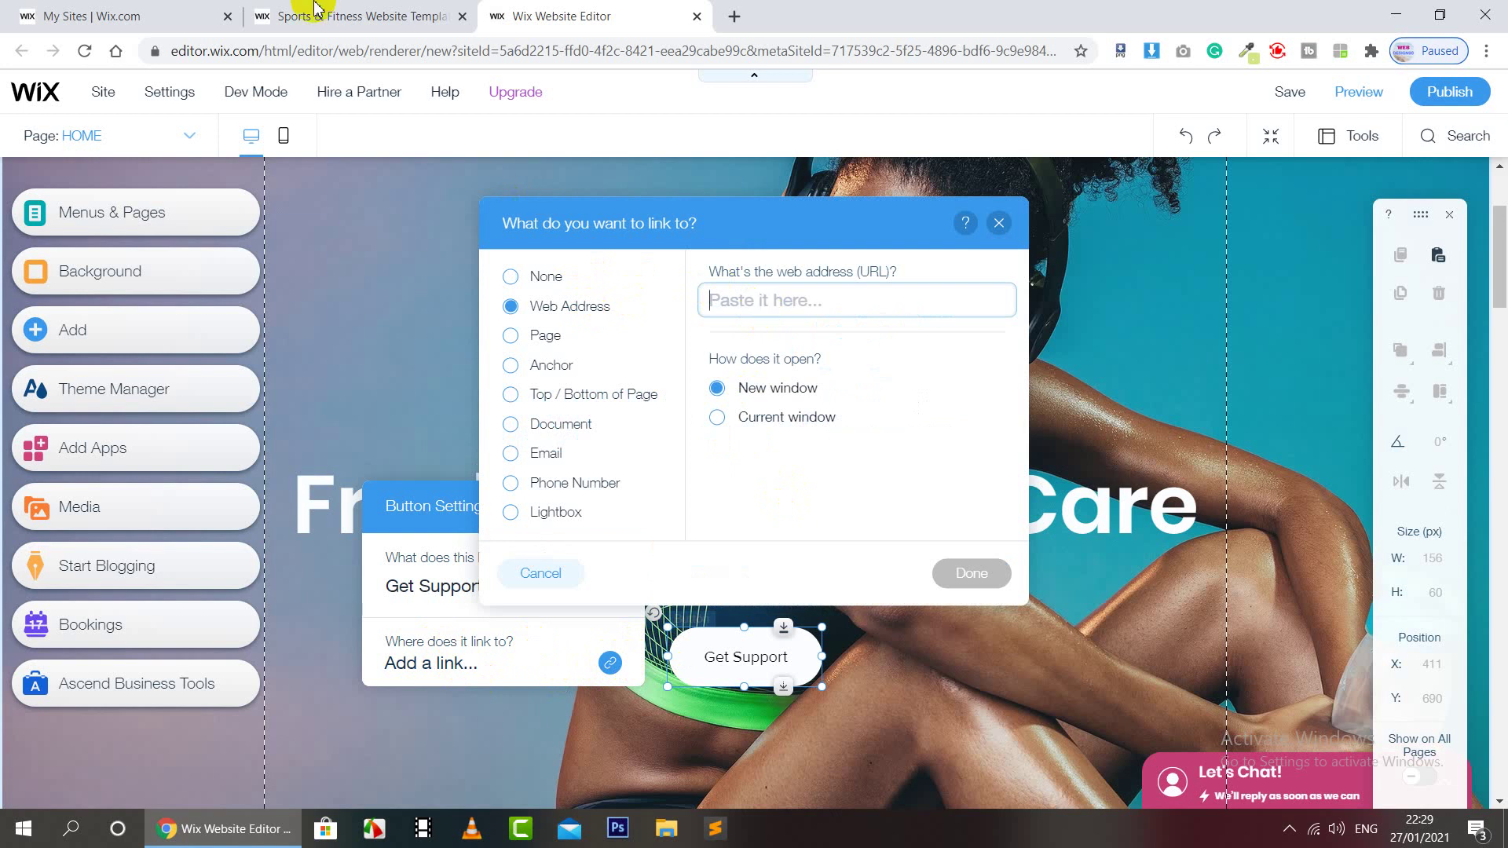
{"action": "left_click", "coordinate": [735, 15]}
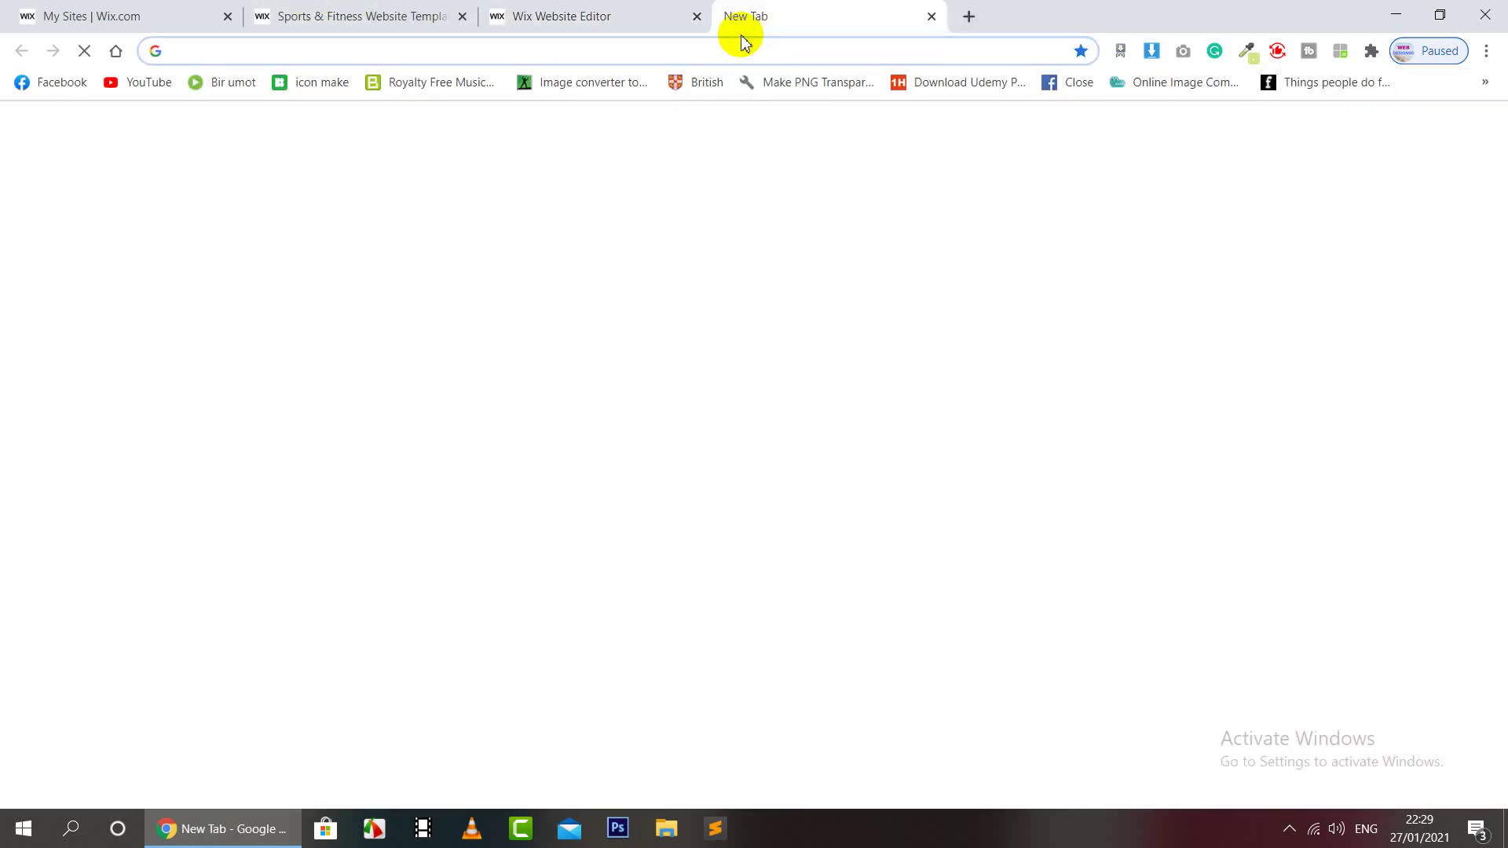
{"action": "type", "text": "facebook.com"}
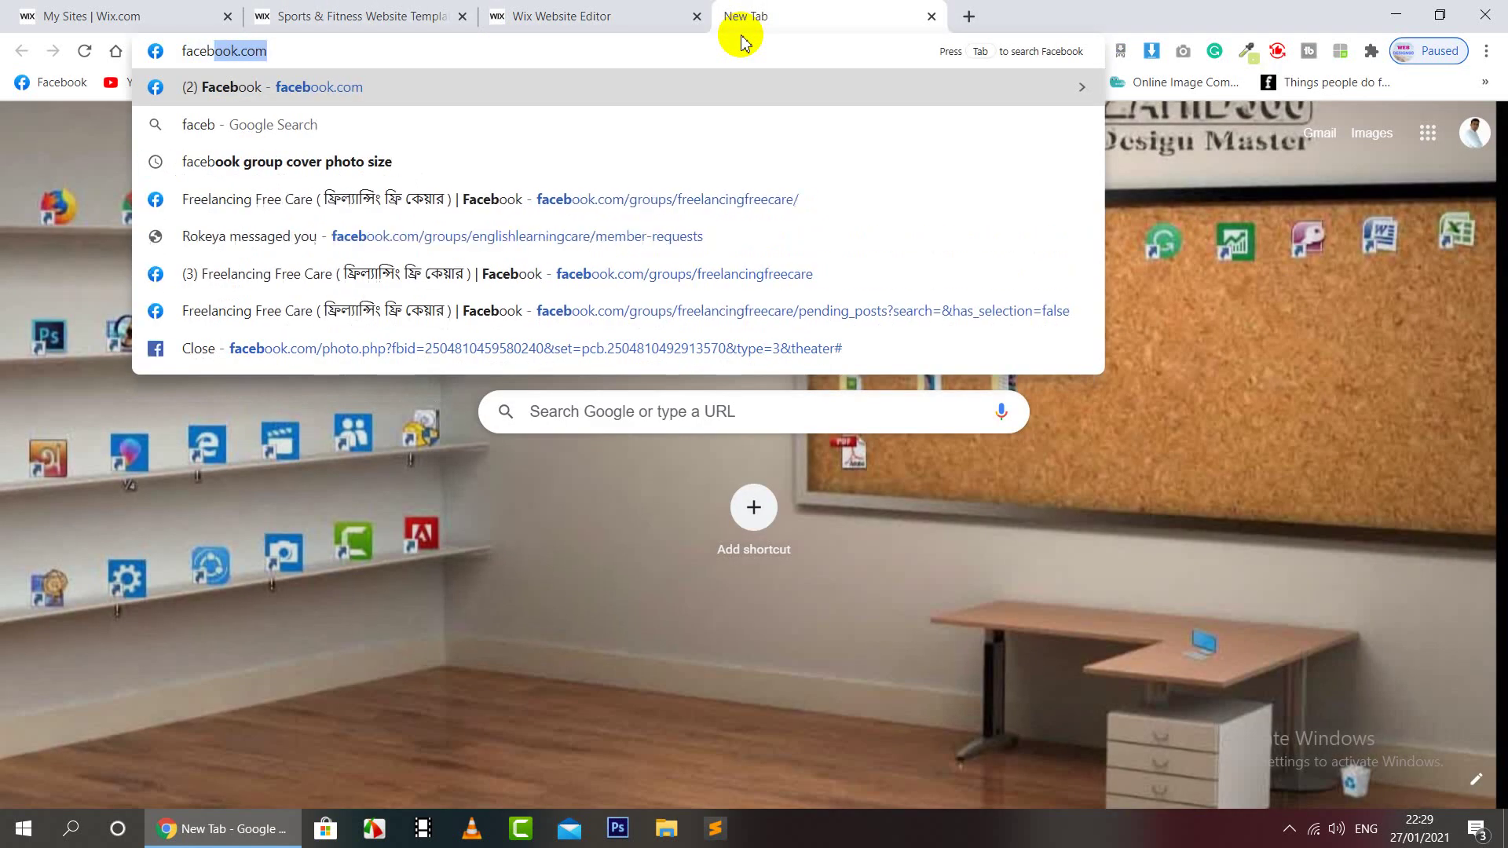
{"action": "key", "text": "Down"}
{"action": "key", "text": "Down"}
{"action": "key", "text": "Down"}
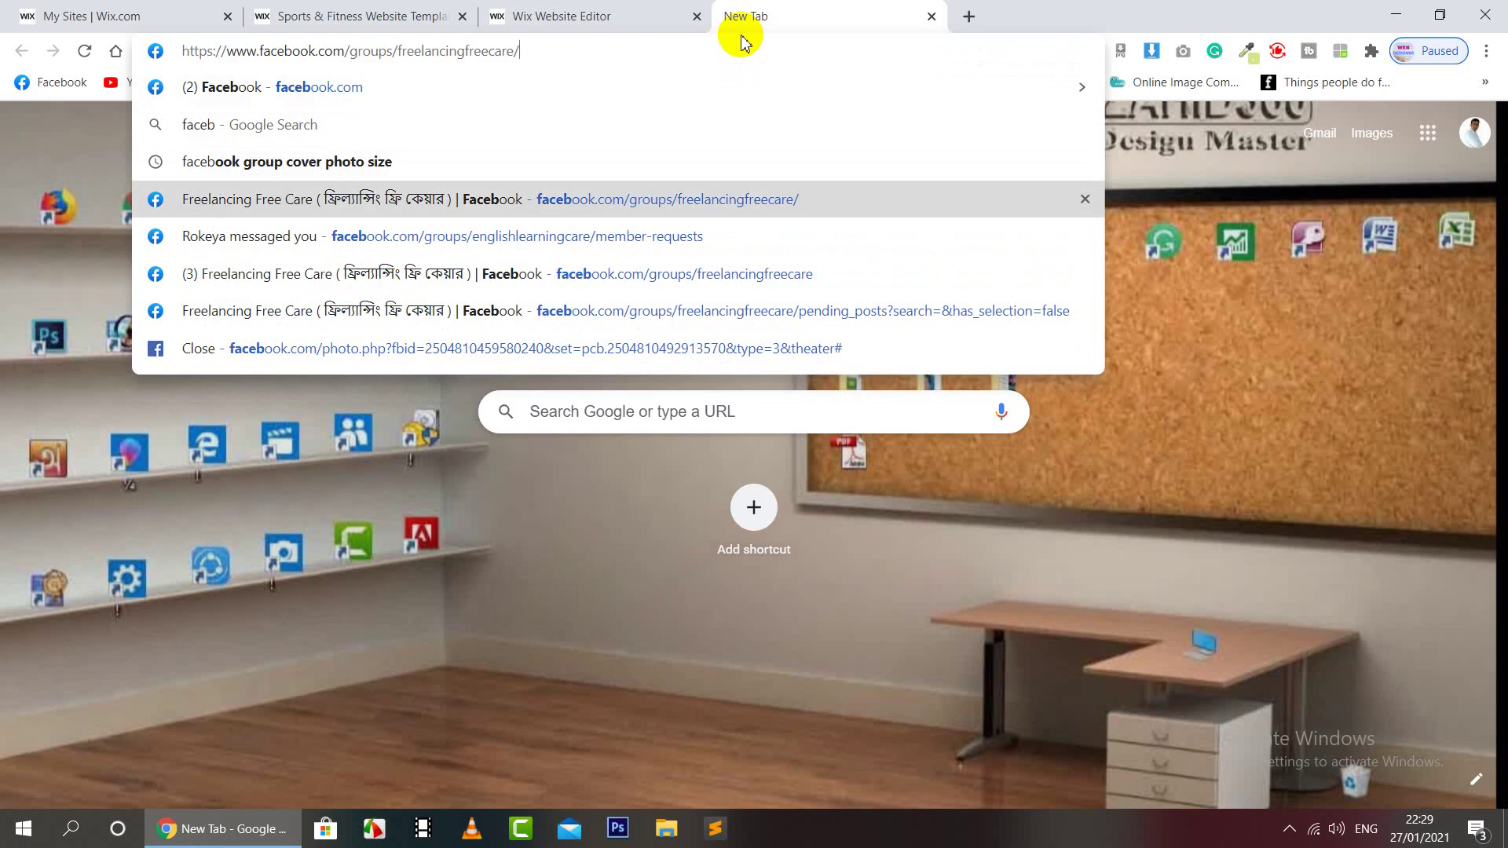
{"action": "key", "text": "ctrl+a"}
{"action": "key", "text": "ctrl+c"}
Back in the site editor, paste the copied group URL as the button's web address, apply the link and close the button settings
{"action": "left_click", "coordinate": [652, 12]}
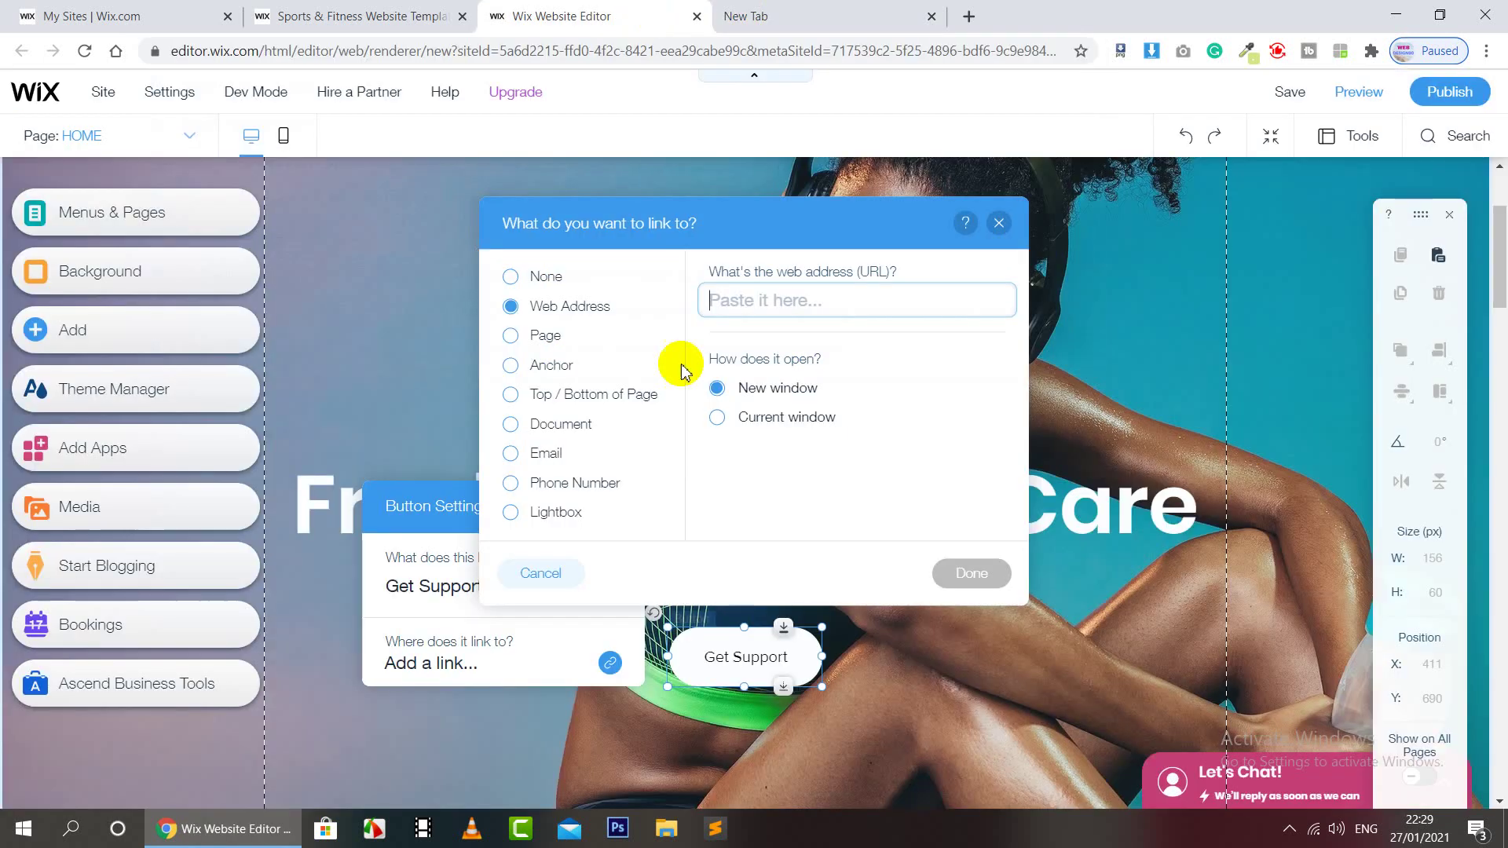
{"action": "key", "text": "ctrl+v"}
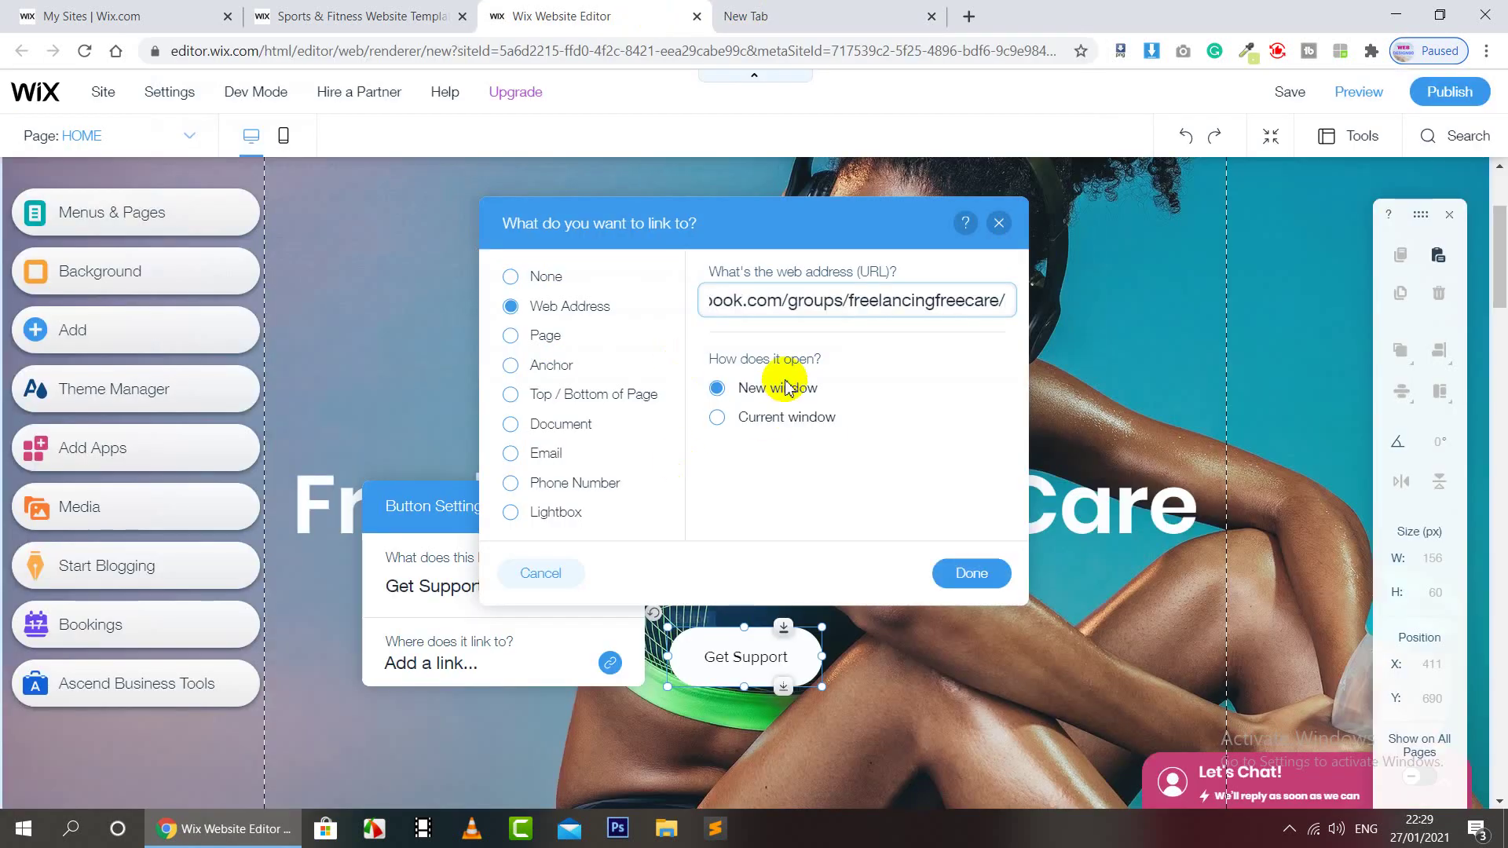
{"action": "left_click", "coordinate": [992, 580]}
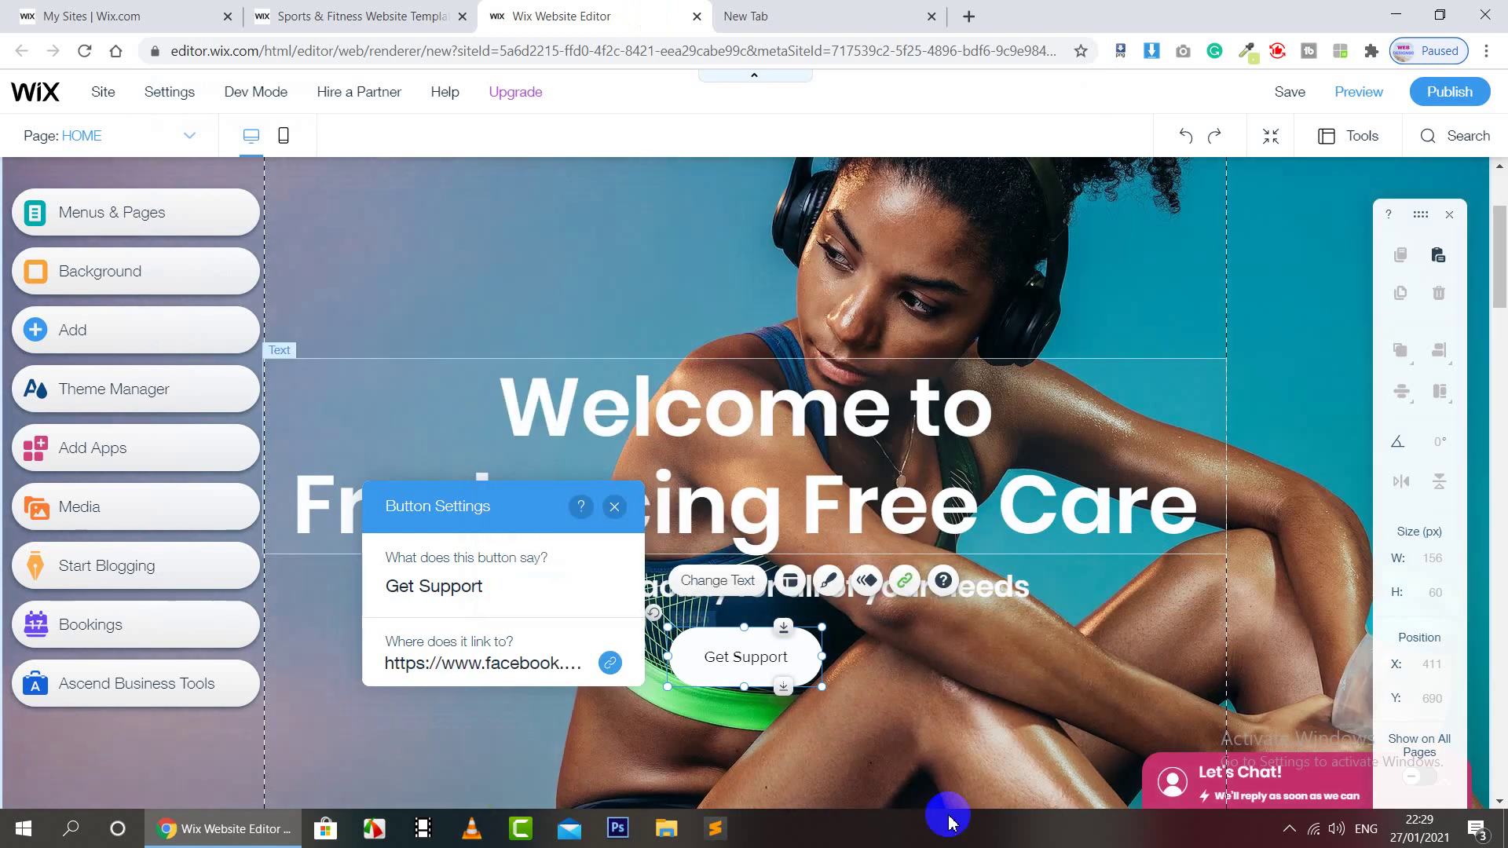
{"action": "left_click", "coordinate": [906, 706]}
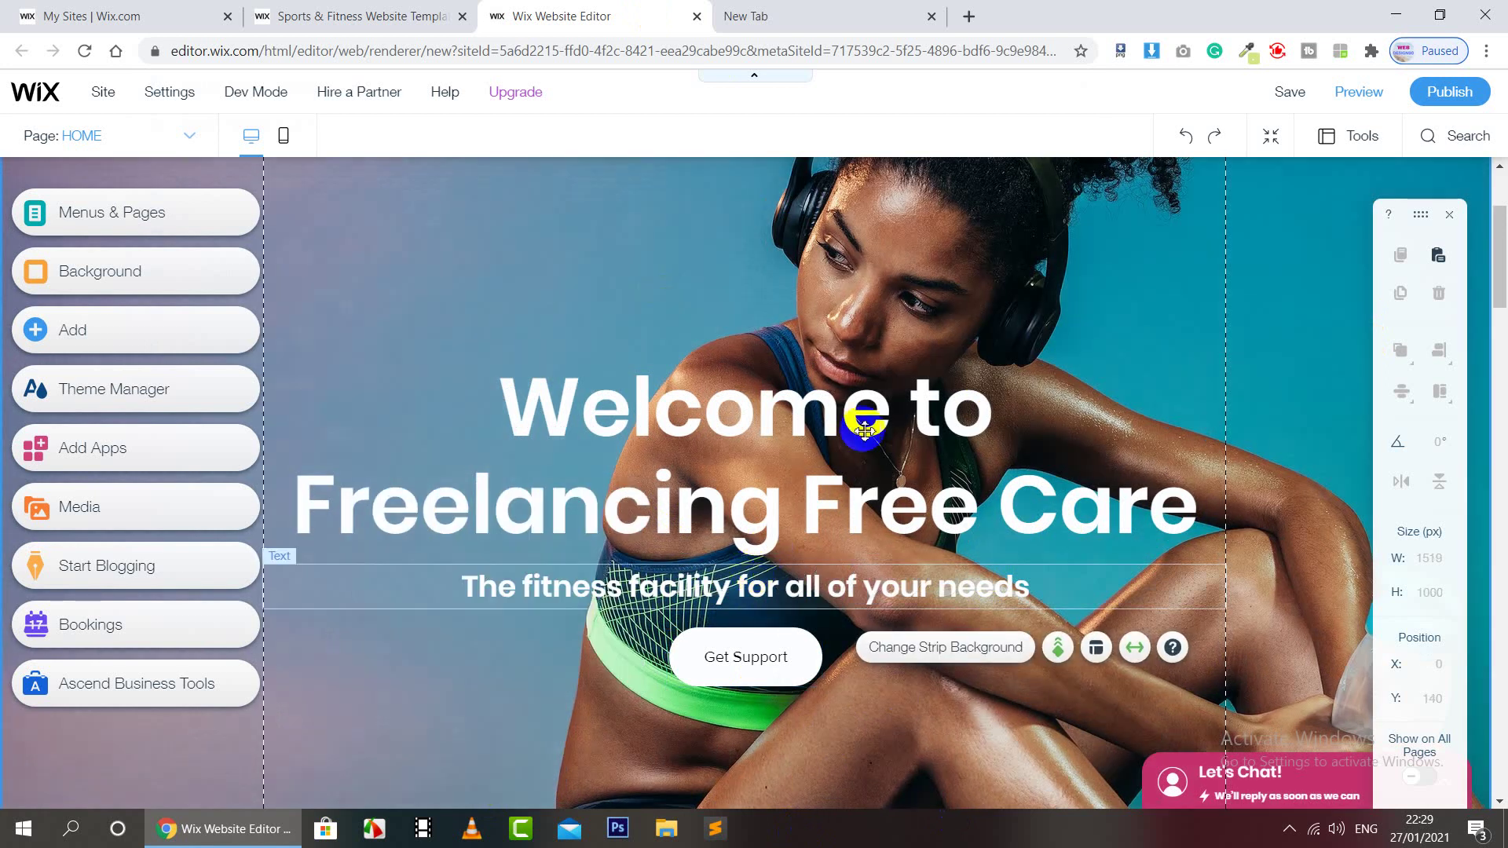
Select the column with the running man beside The Onyx Experience and dismiss the Columns & Strips tip, opting not to show it again
{"action": "scroll", "coordinate": [891, 483], "scroll_direction": "down", "scroll_amount": 6}
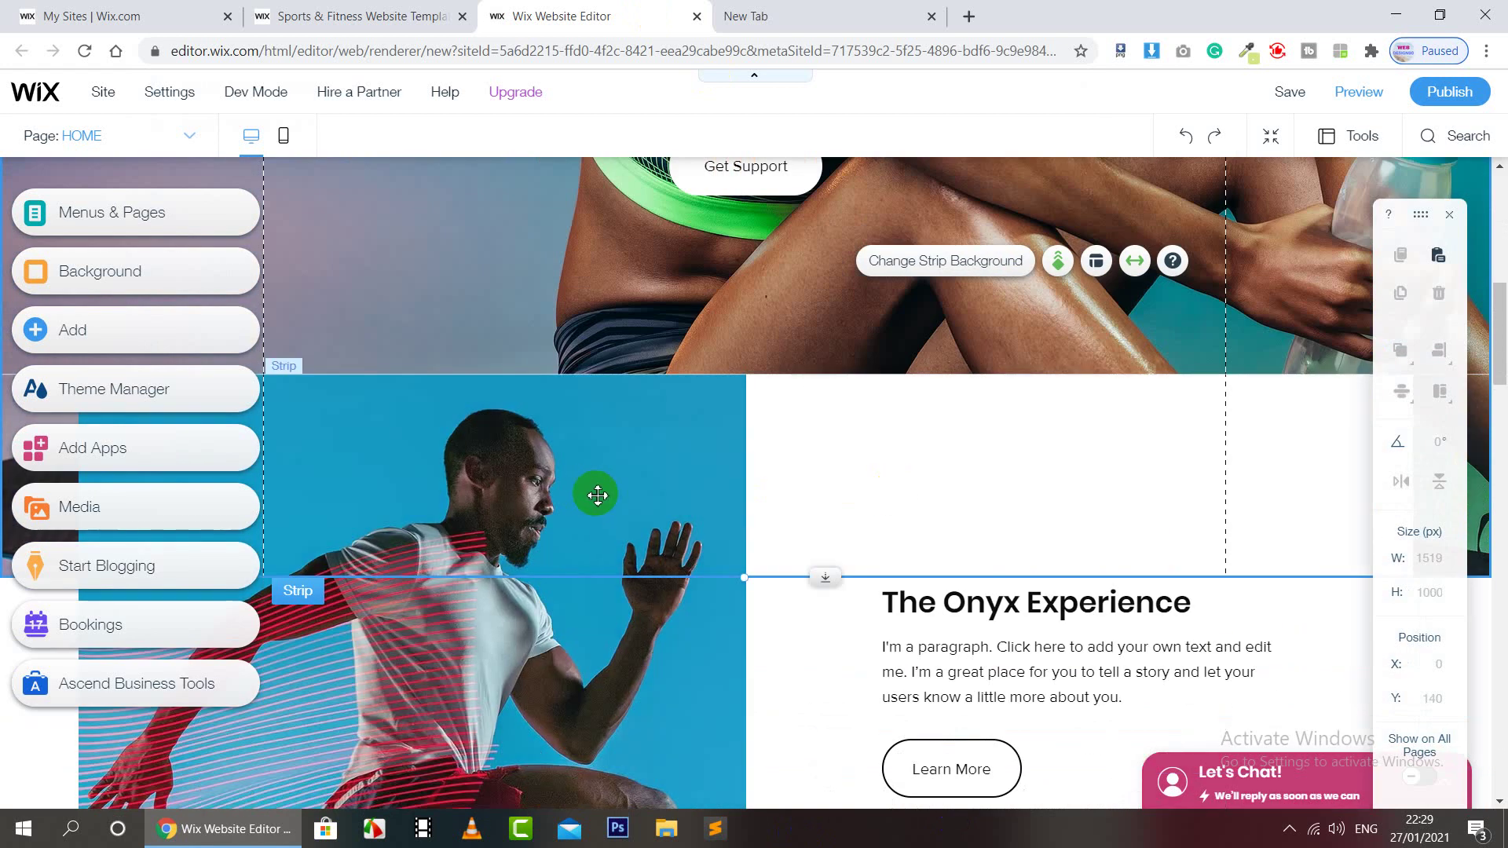
{"action": "left_click", "coordinate": [497, 677]}
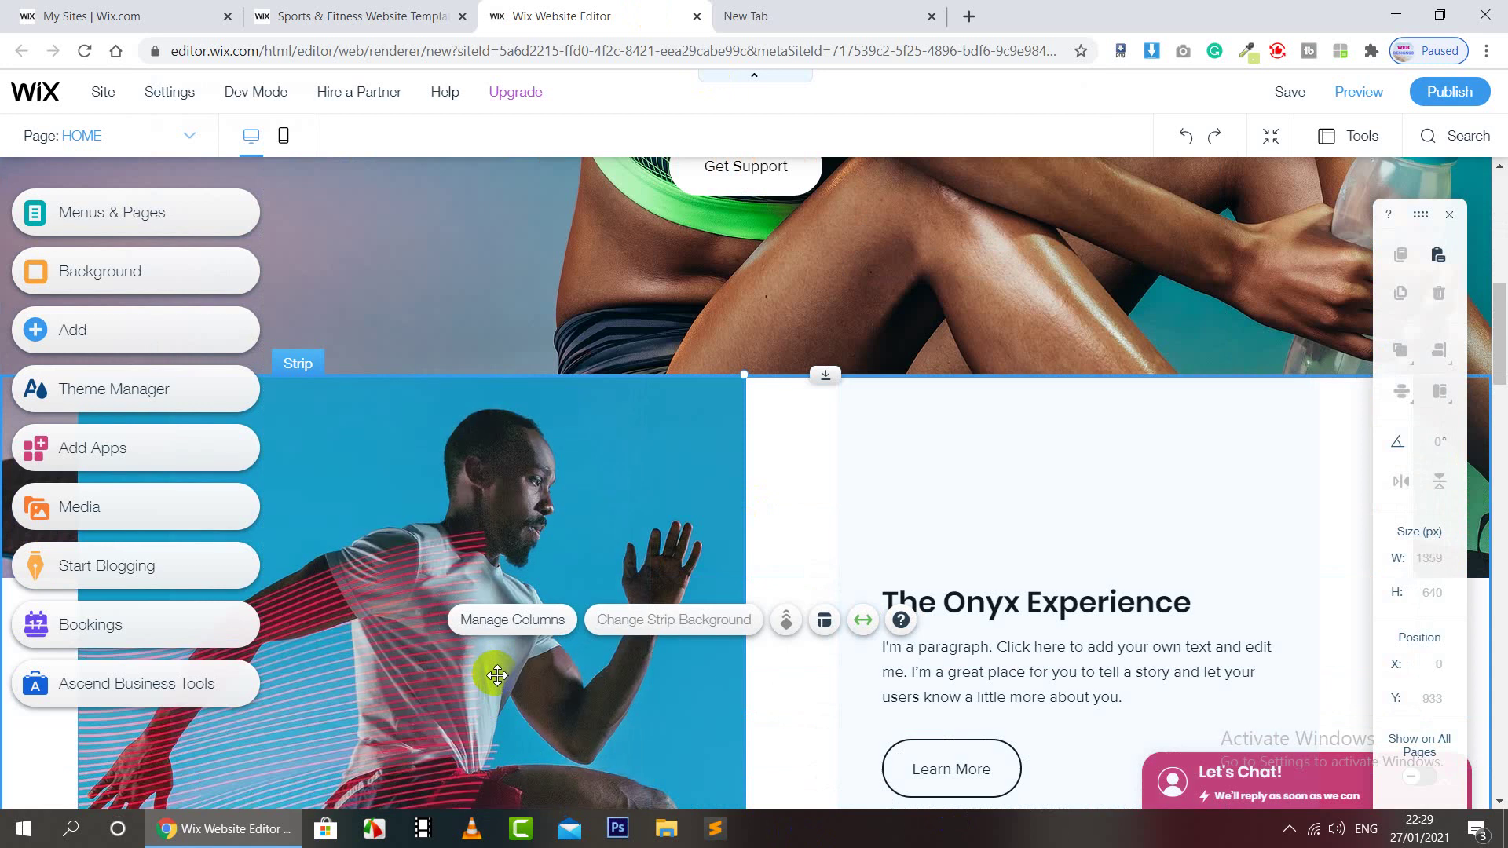
{"action": "left_click", "coordinate": [496, 676]}
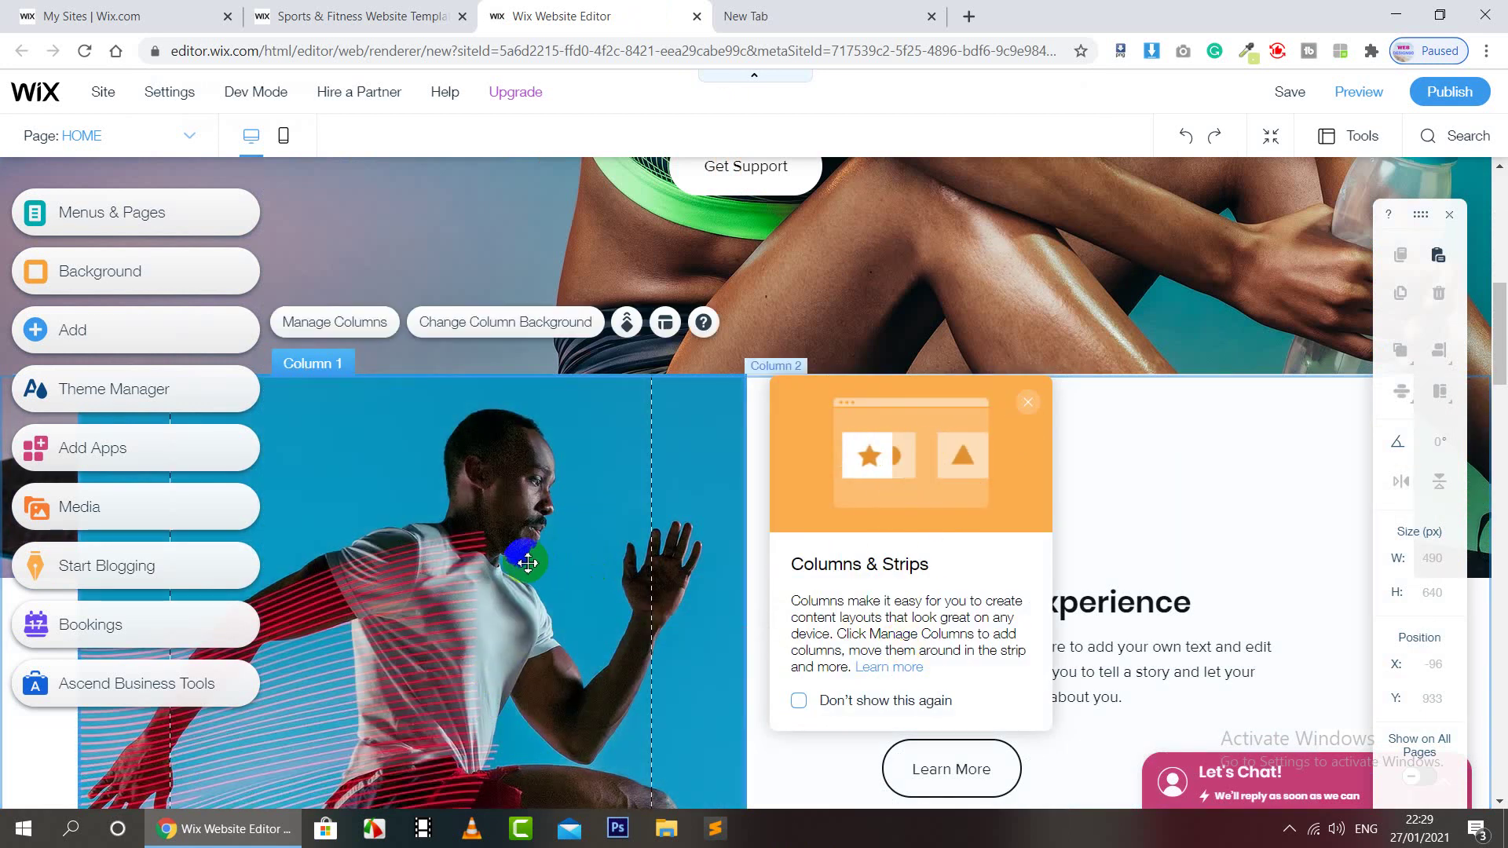
{"action": "left_click", "coordinate": [527, 562]}
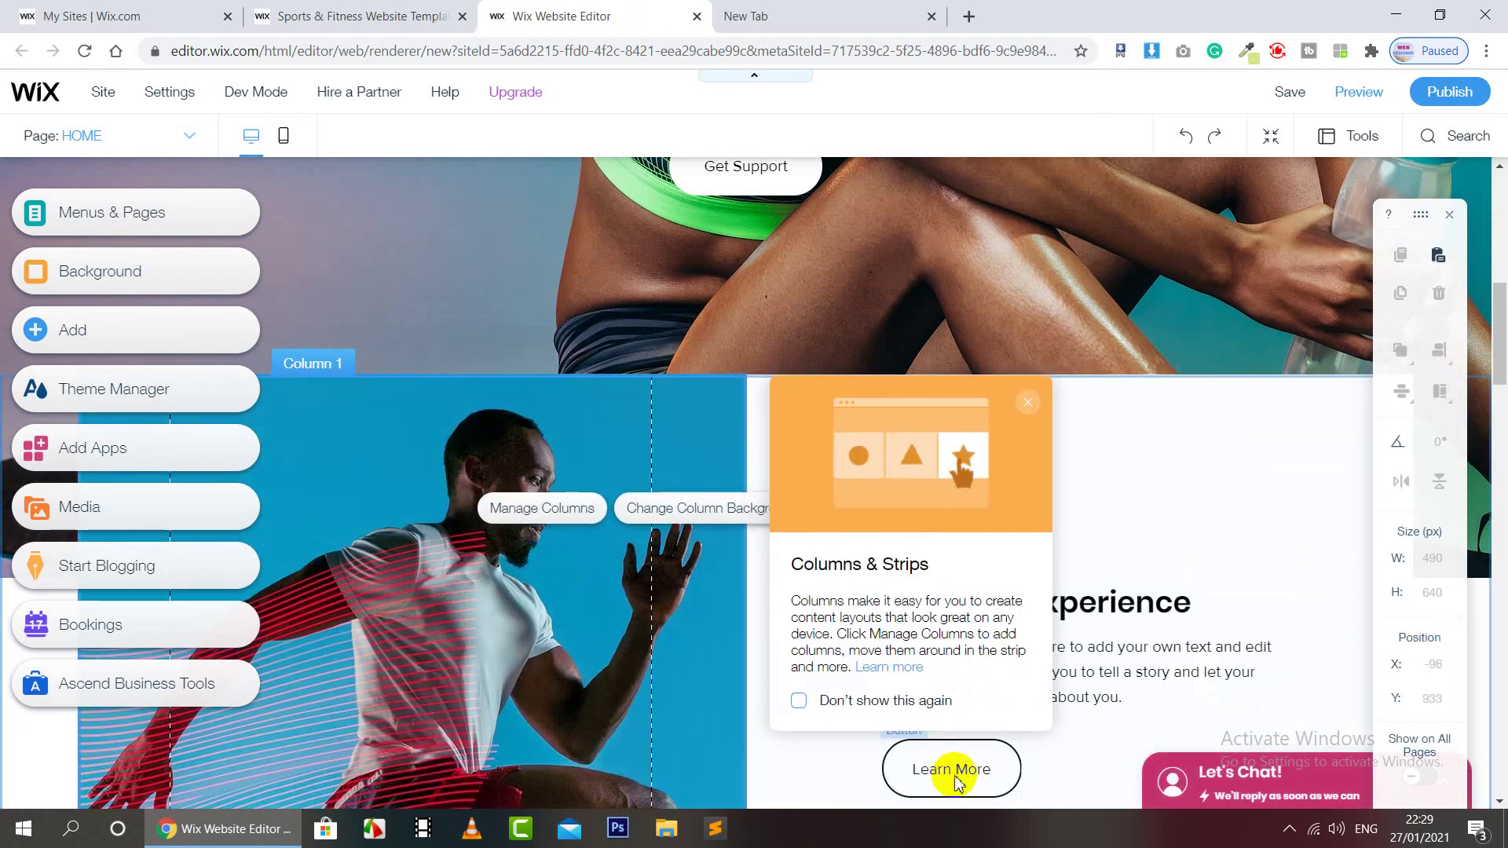
{"action": "left_click", "coordinate": [842, 710]}
{"action": "left_click", "coordinate": [1028, 402]}
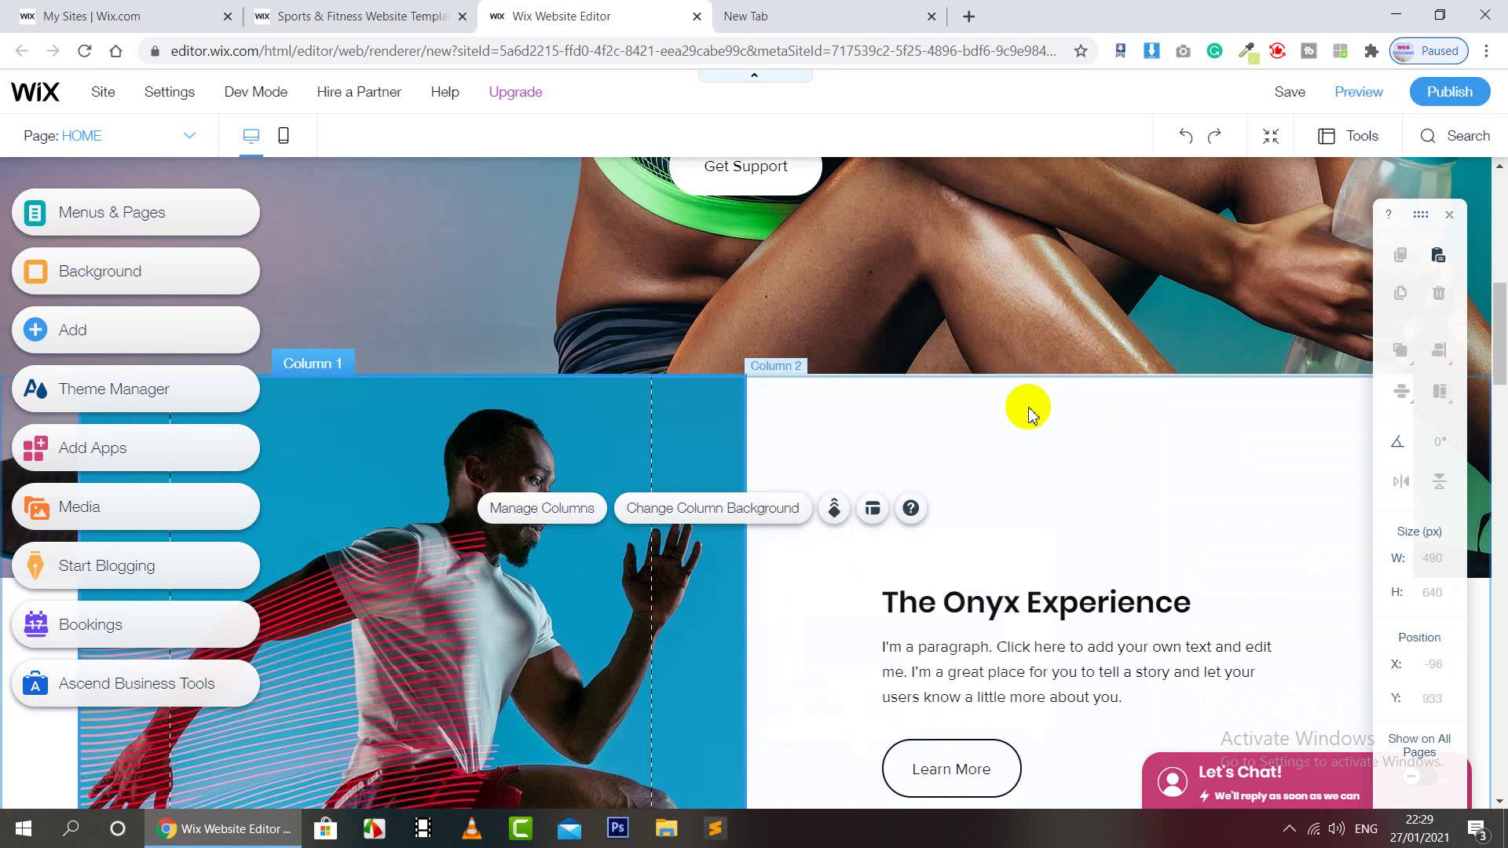
{"action": "left_click", "coordinate": [548, 630]}
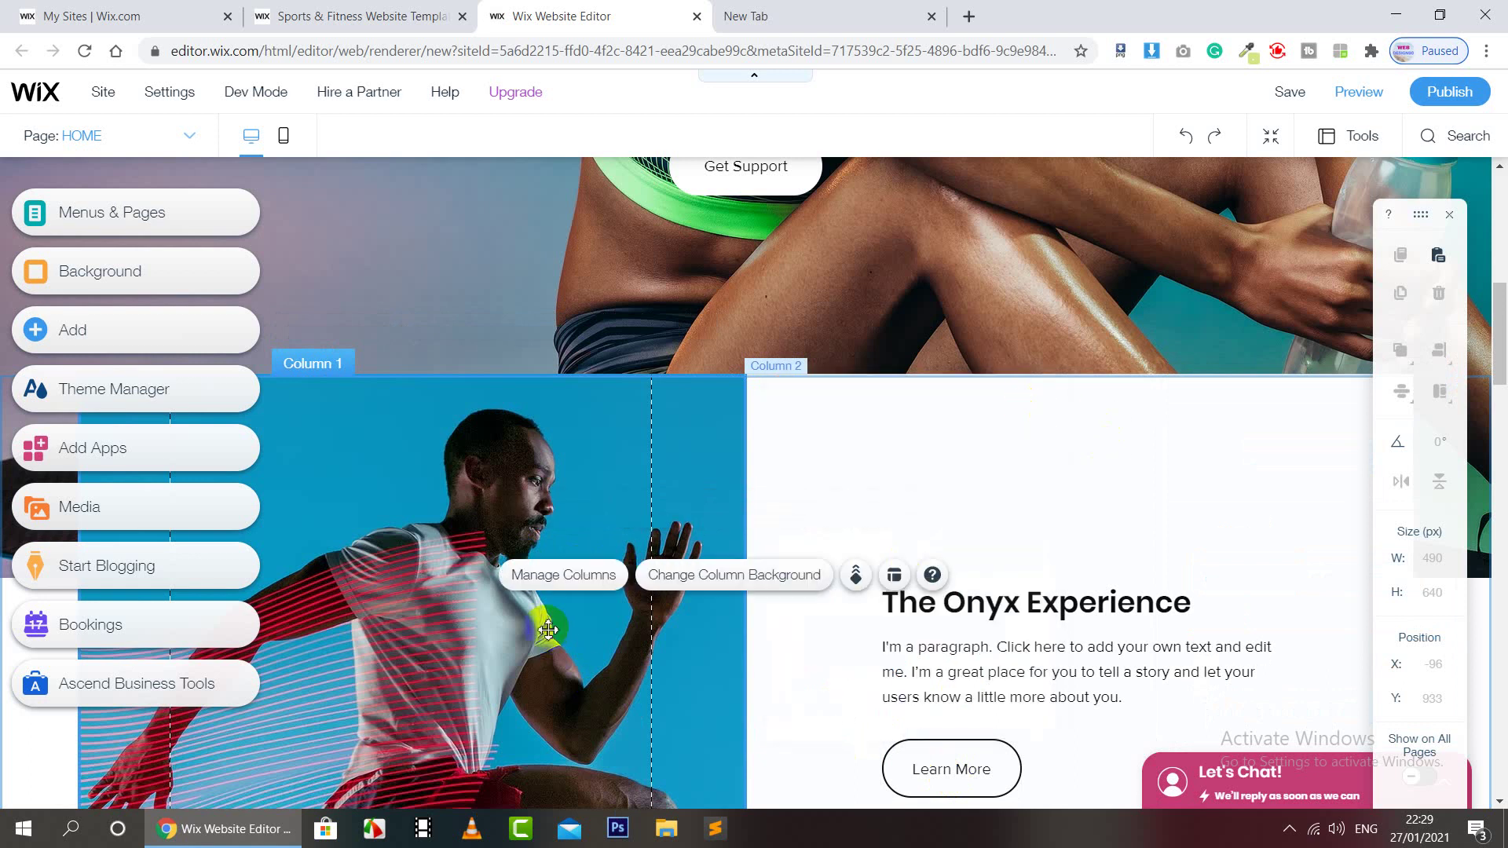
{"action": "left_click", "coordinate": [388, 462]}
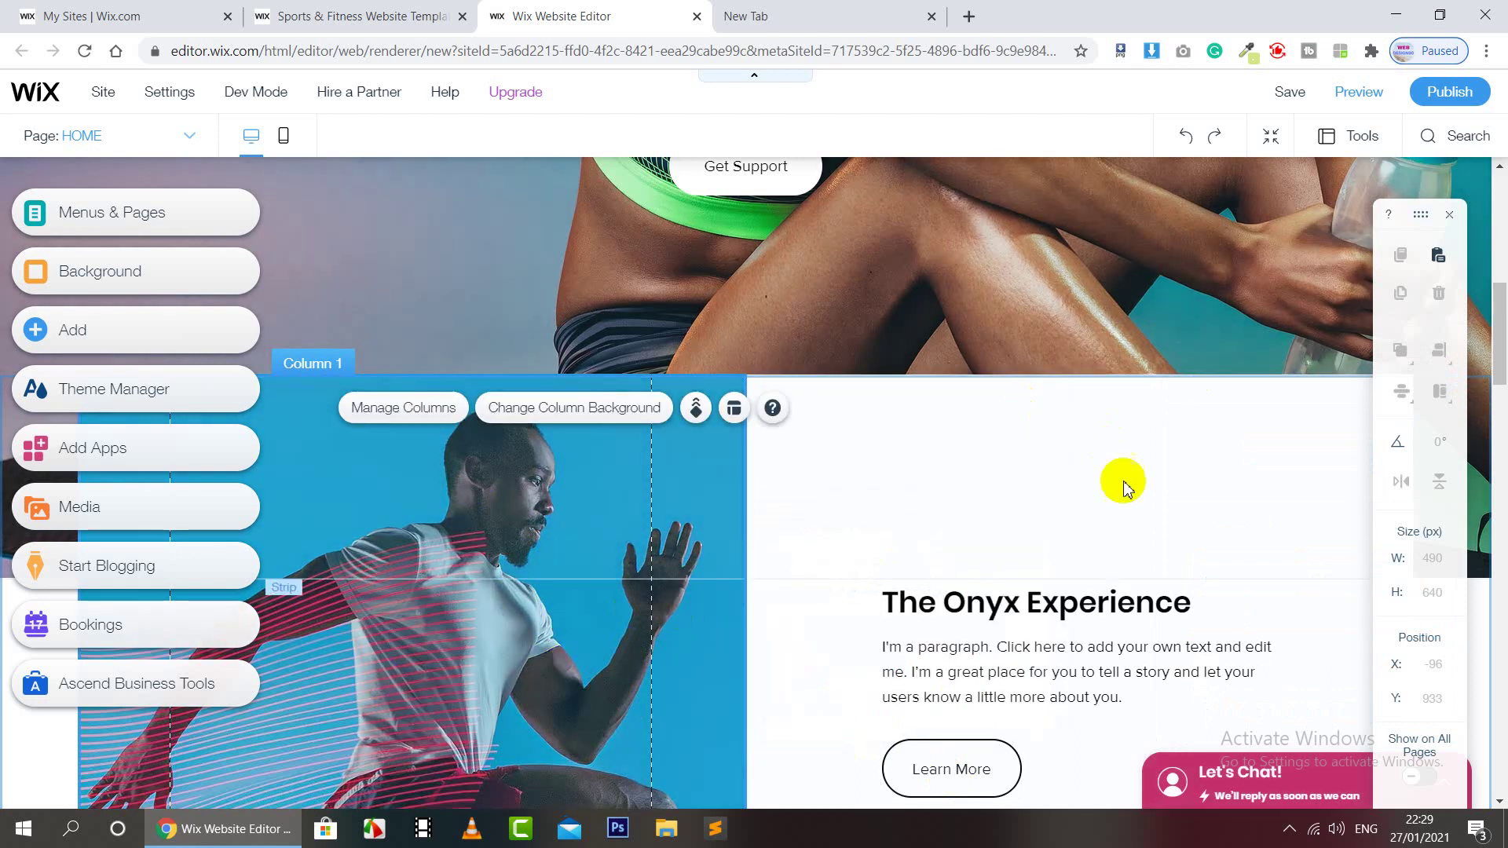
Try the Wooden Hut image as the welcome strip's background, and replace it with the image of the woman in a yoga pose
{"action": "scroll", "coordinate": [1123, 483], "scroll_direction": "up", "scroll_amount": 8}
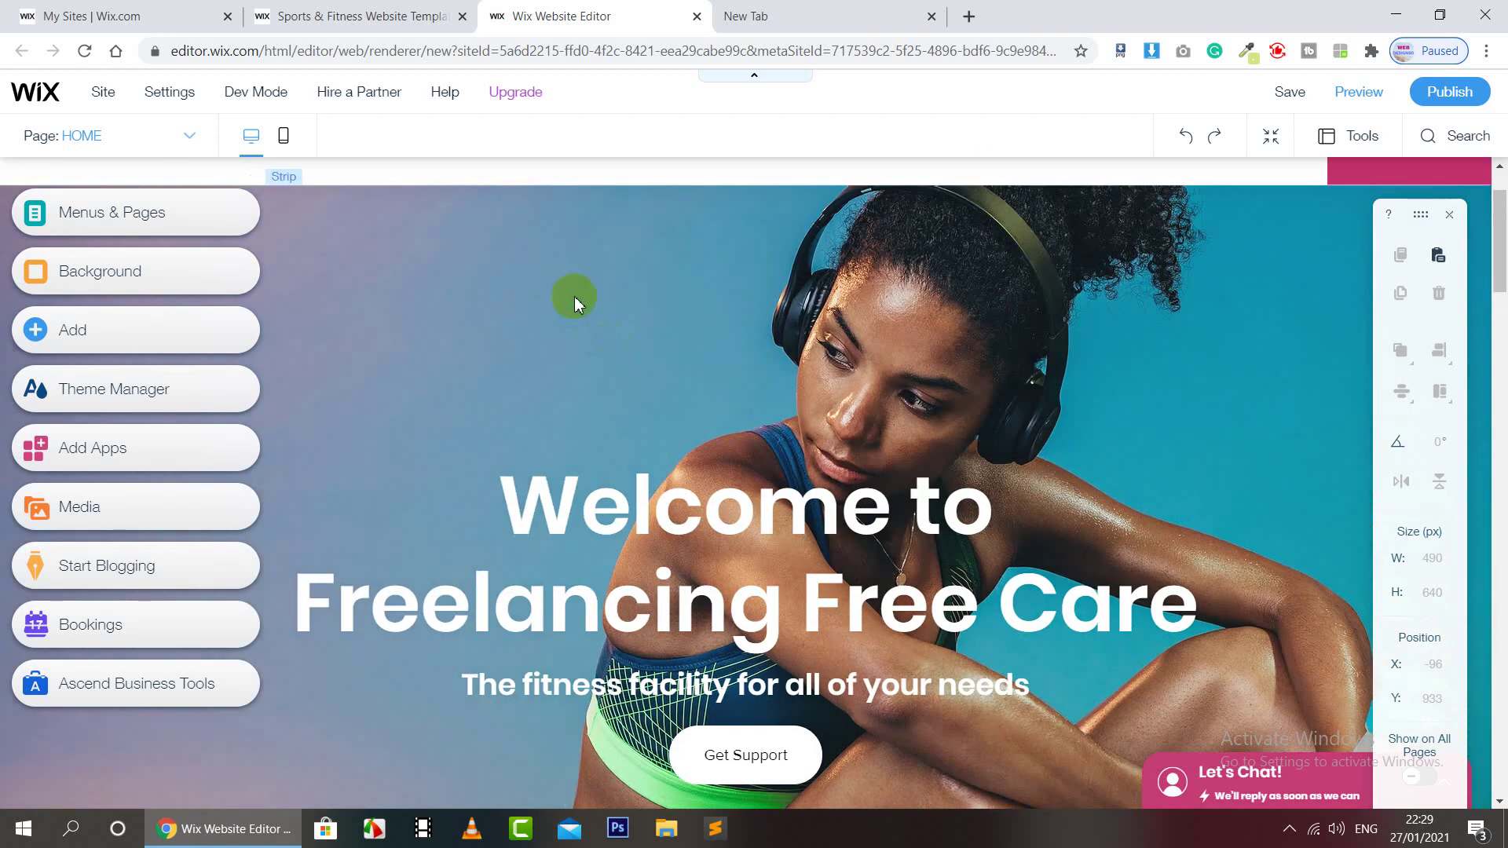
{"action": "left_click", "coordinate": [574, 298]}
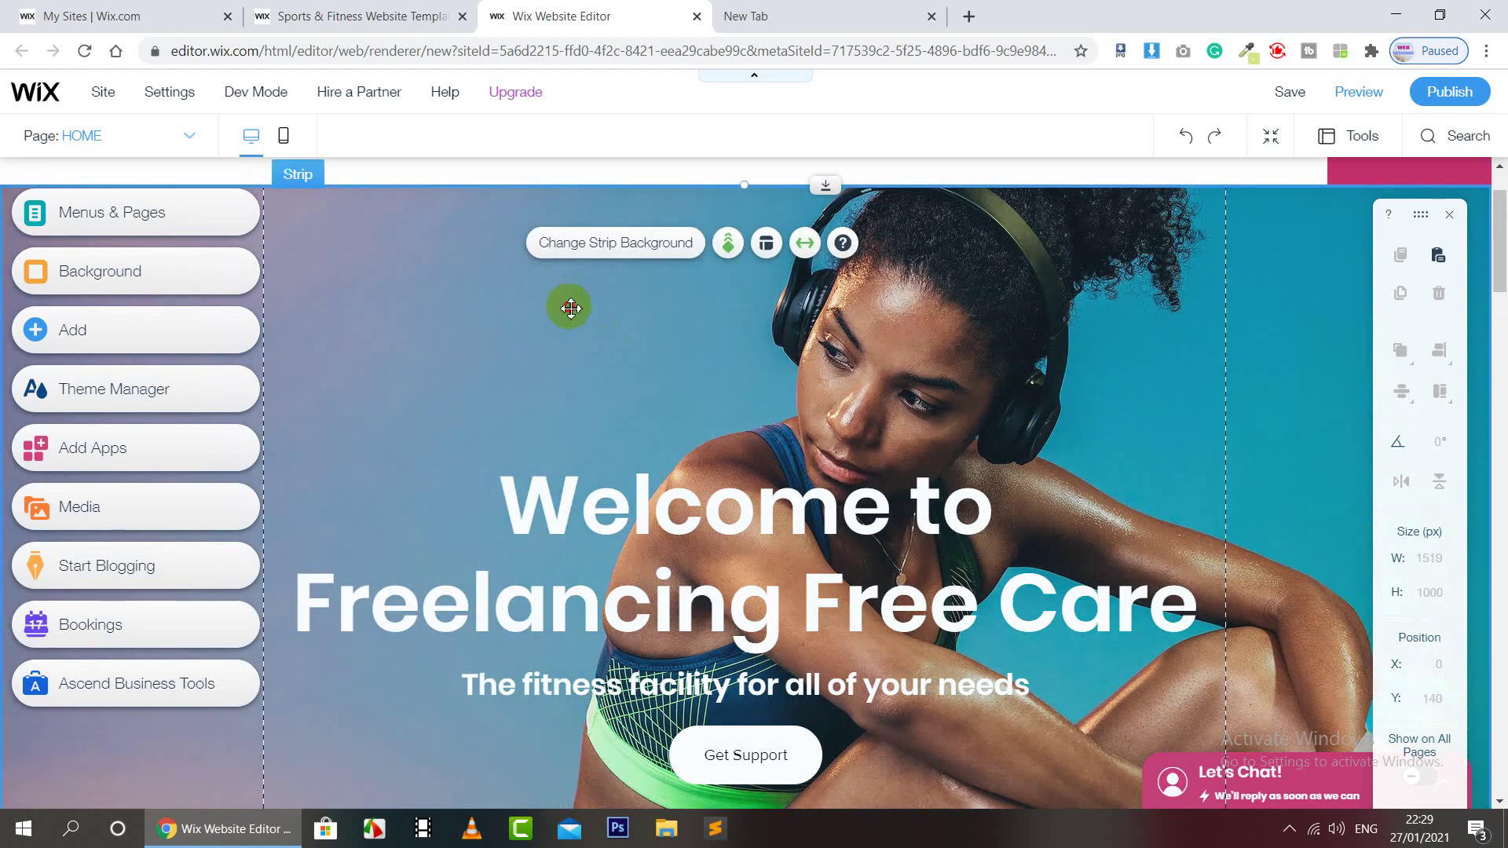
{"action": "left_click", "coordinate": [570, 308]}
{"action": "left_click", "coordinate": [605, 253]}
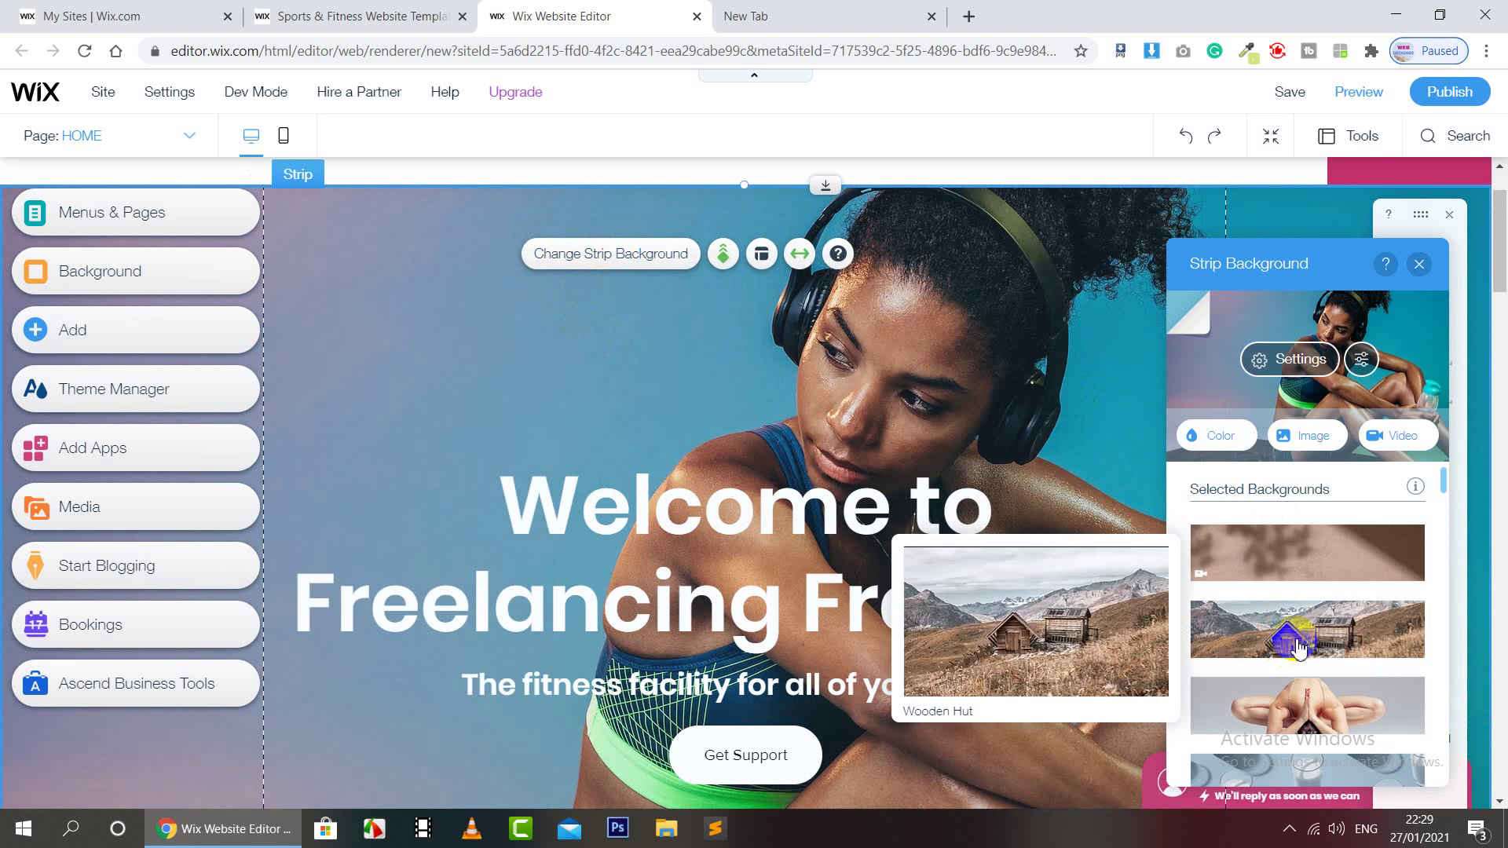
{"action": "left_click", "coordinate": [1298, 648]}
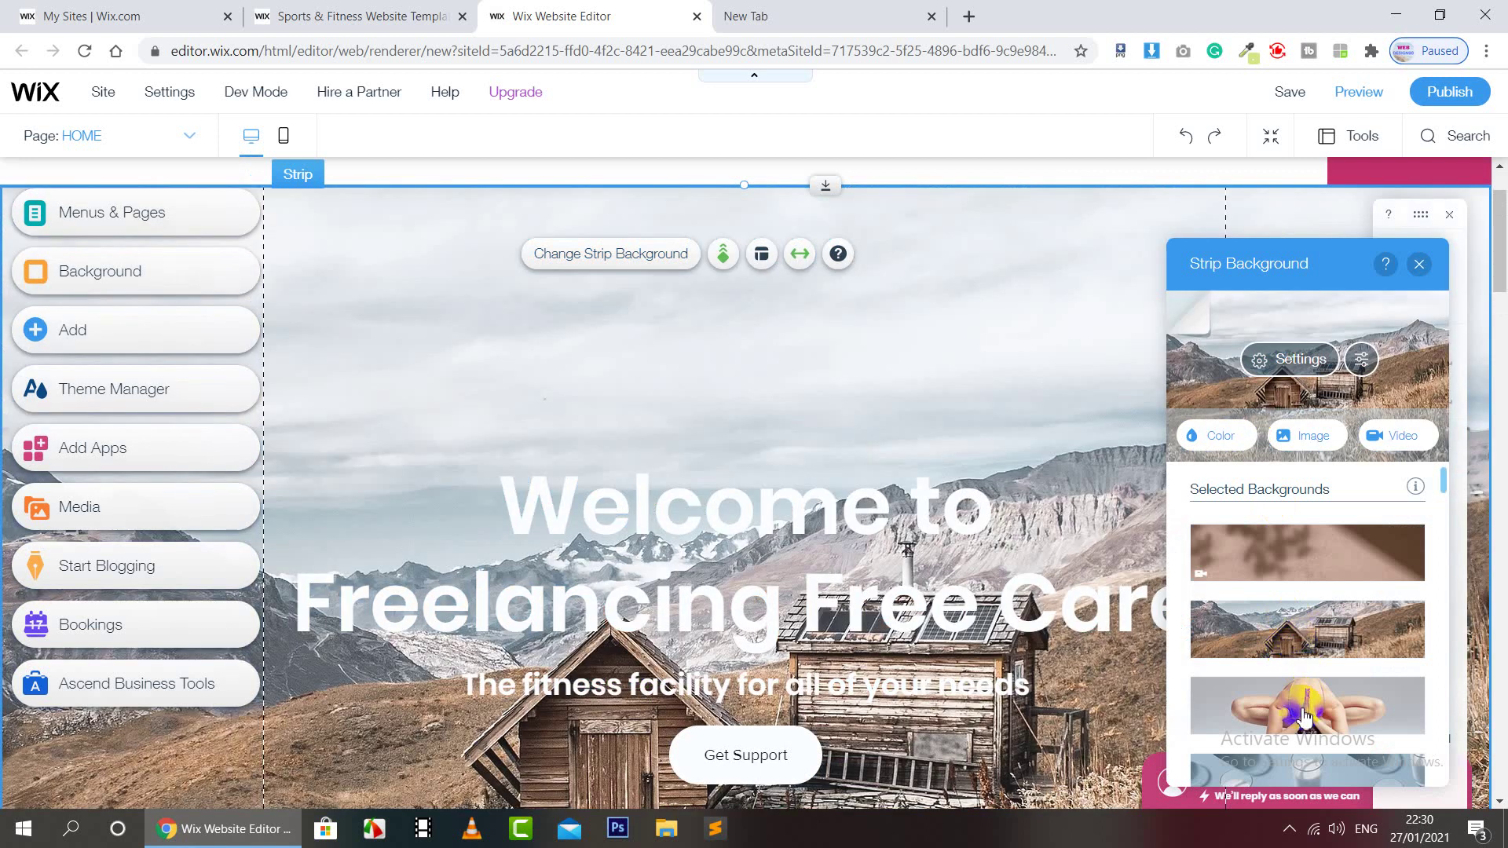
{"action": "left_click", "coordinate": [1304, 711]}
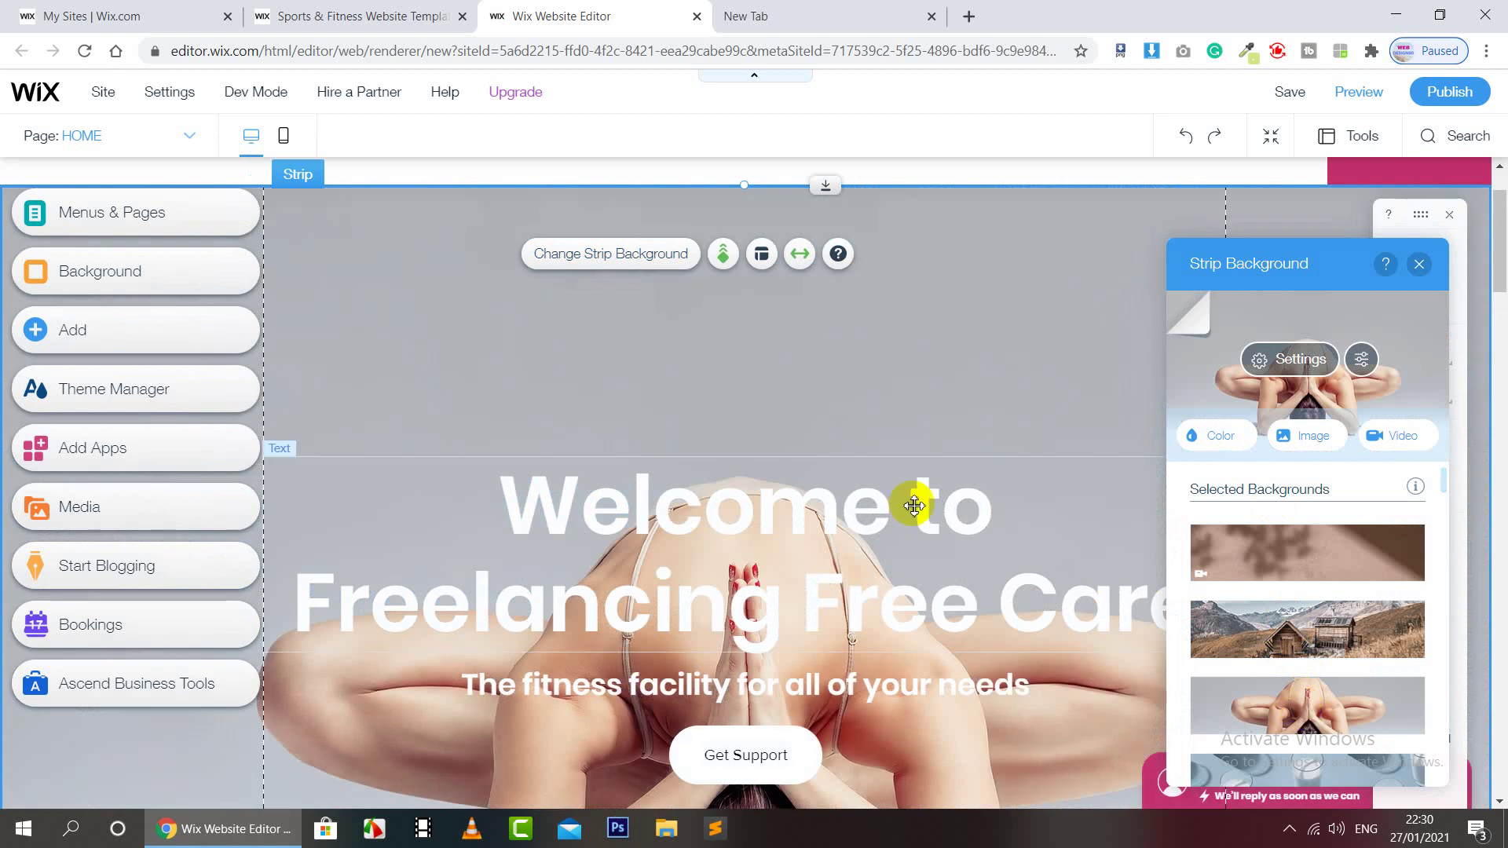
Examine the text settings of the Welcome to Freelancing Free Care title, including its character and line spacing and vertical text options
{"action": "scroll", "coordinate": [913, 505], "scroll_direction": "down", "scroll_amount": 1}
{"action": "left_click", "coordinate": [870, 437]}
{"action": "double_click", "coordinate": [871, 437]}
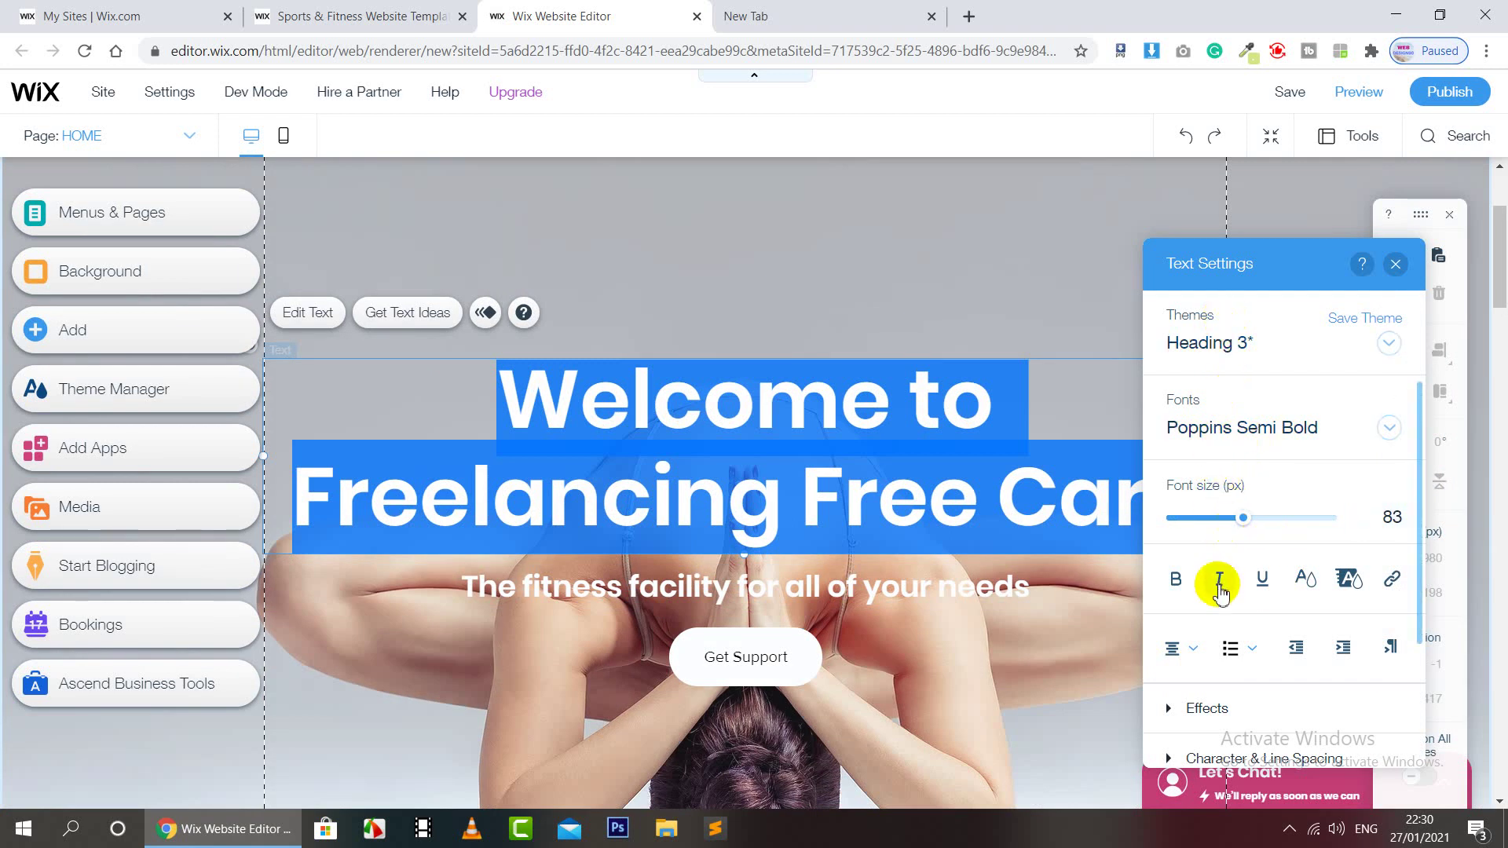
{"action": "scroll", "coordinate": [1217, 581], "scroll_direction": "down", "scroll_amount": 3}
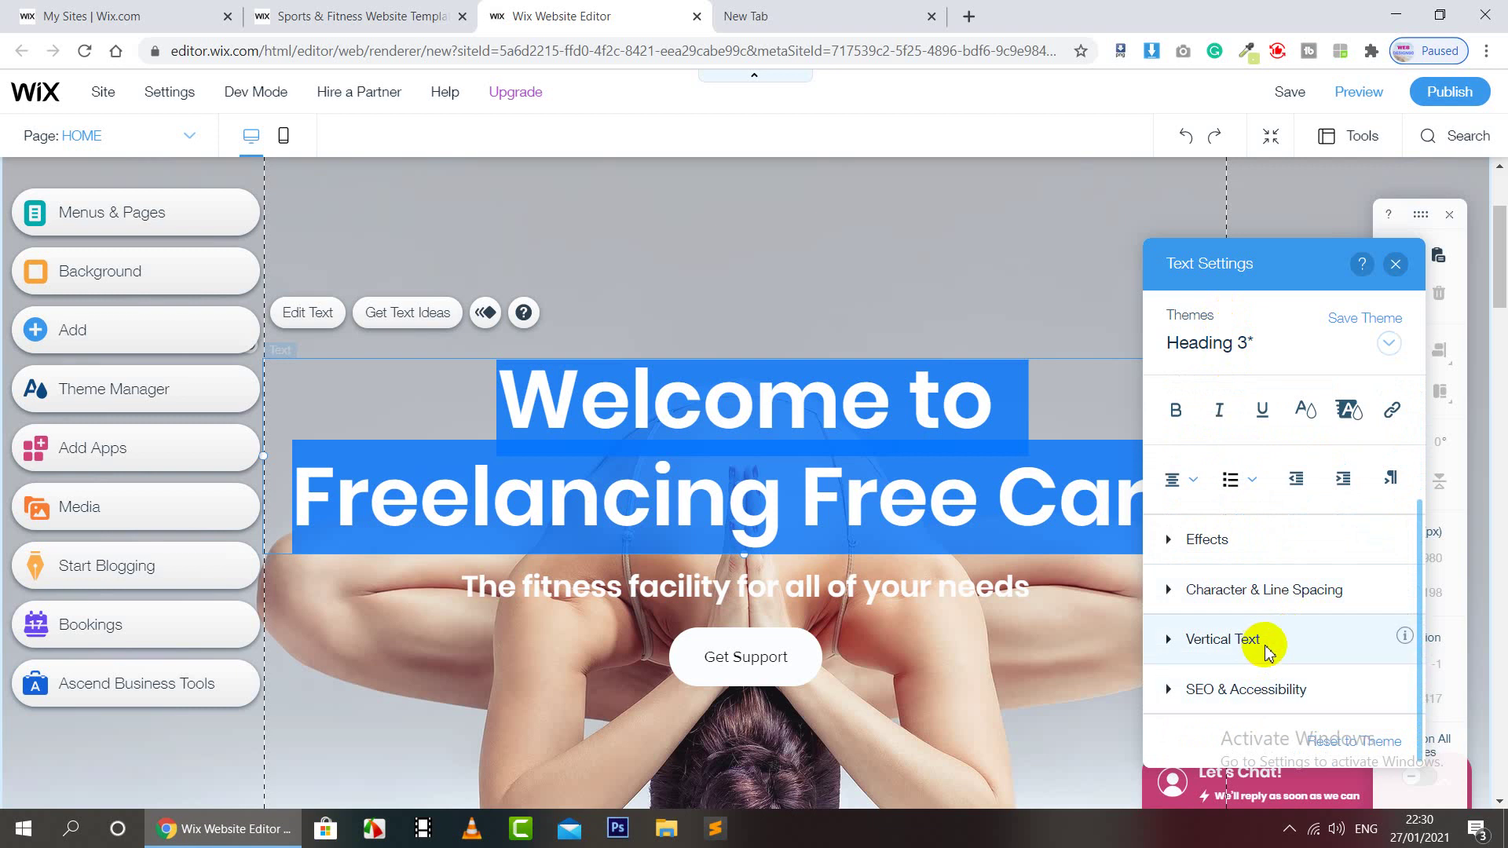
{"action": "scroll", "coordinate": [1264, 648], "scroll_direction": "up", "scroll_amount": 3}
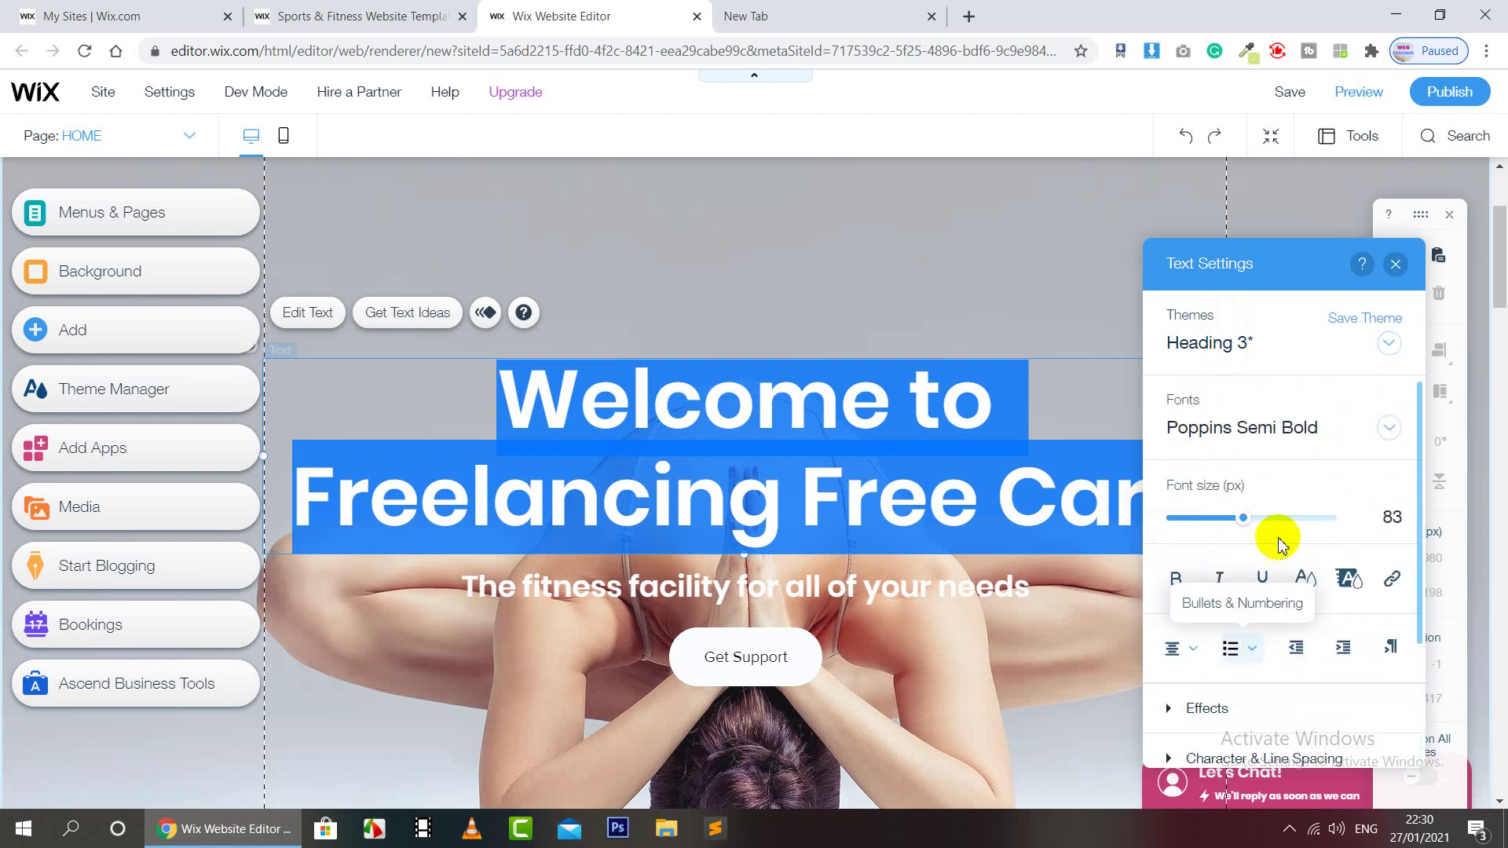
{"action": "scroll", "coordinate": [1304, 428], "scroll_direction": "down", "scroll_amount": 3}
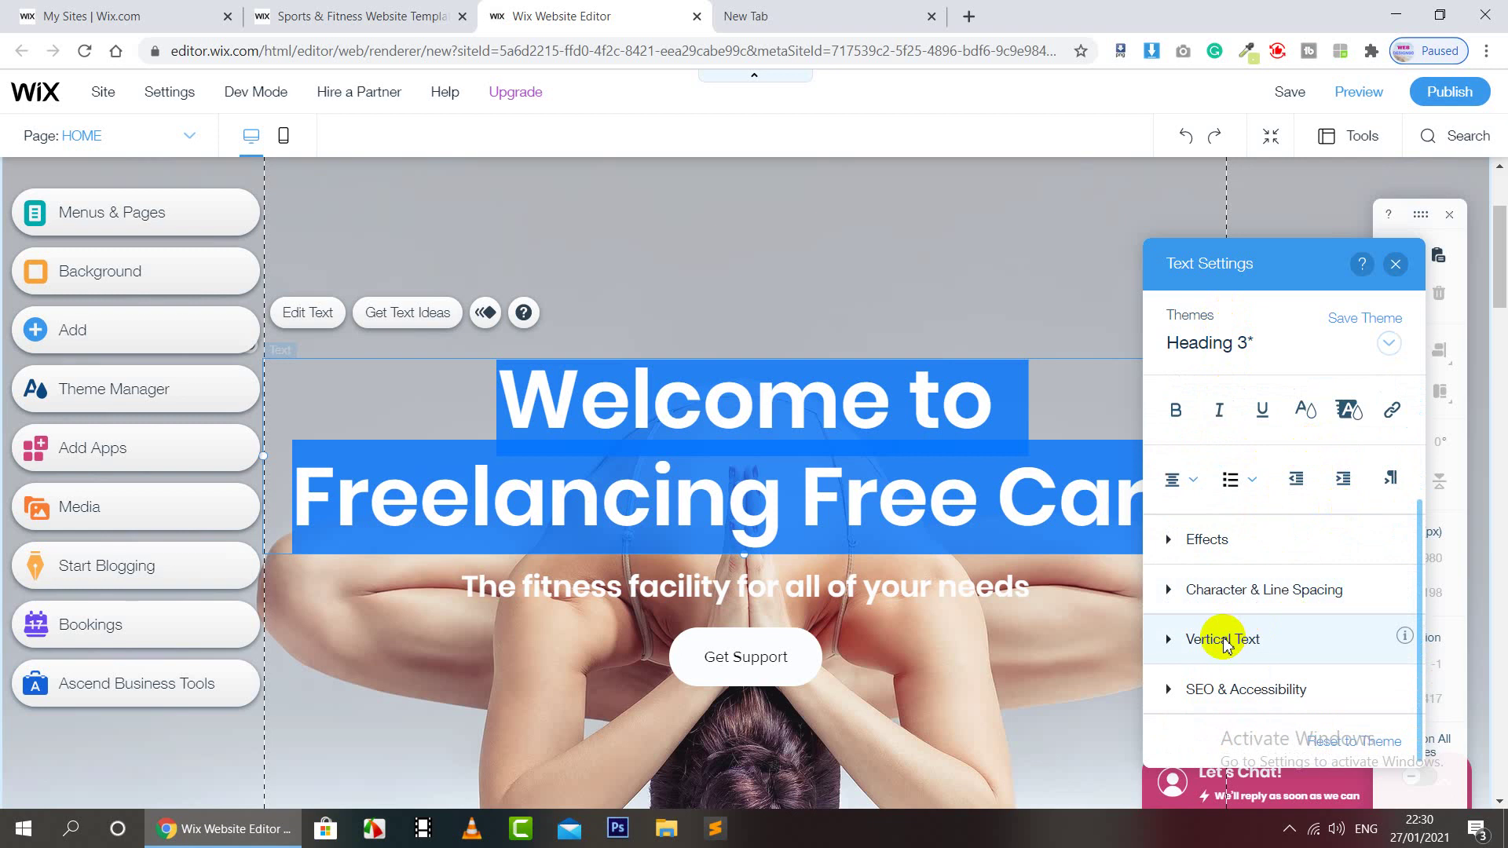
{"action": "left_click", "coordinate": [1229, 587]}
{"action": "scroll", "coordinate": [1239, 589], "scroll_direction": "down", "scroll_amount": 1}
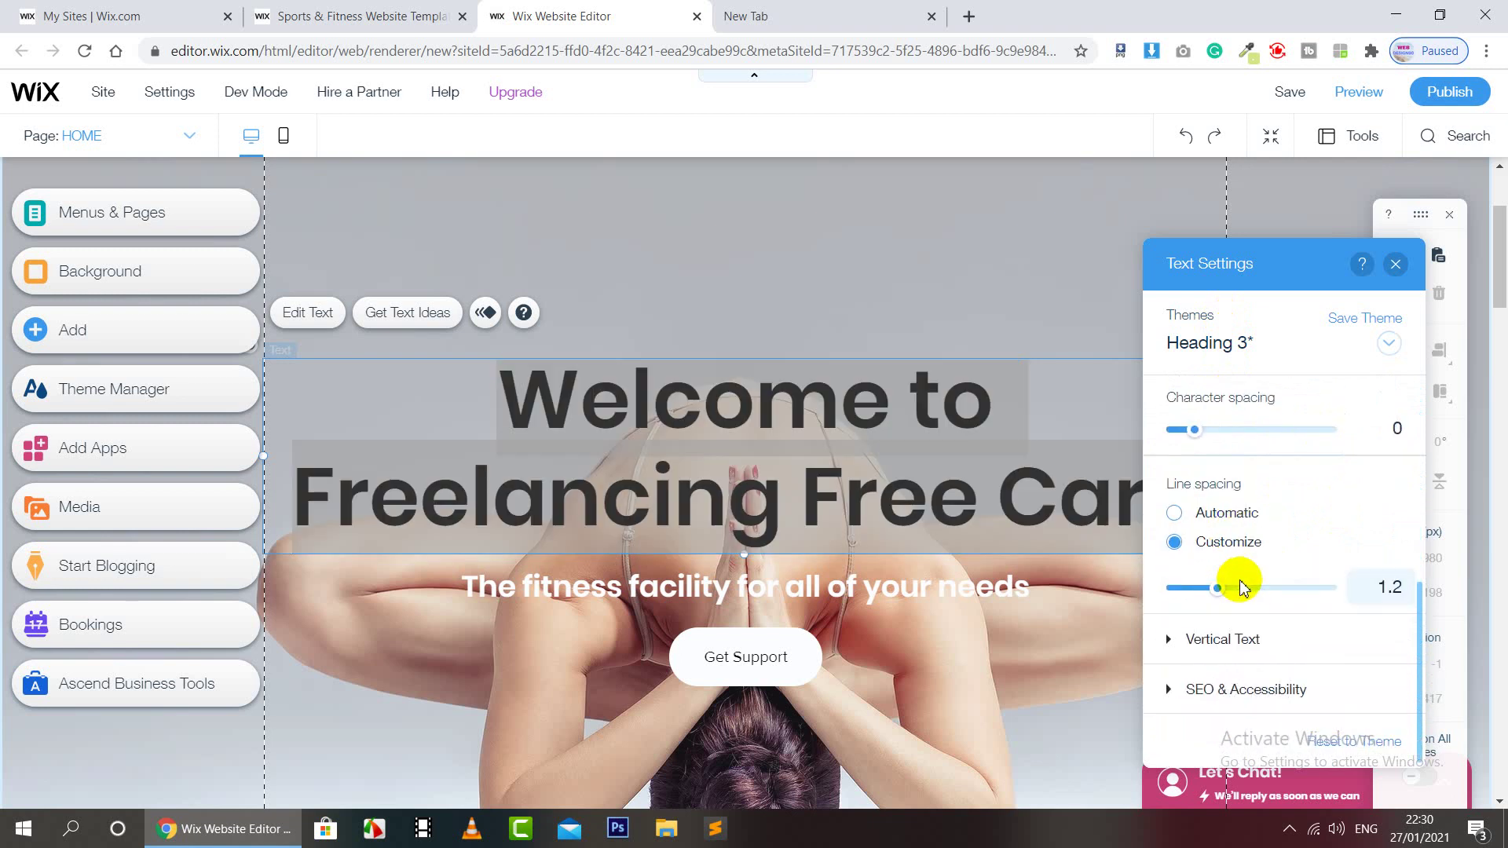
{"action": "left_click", "coordinate": [1236, 637]}
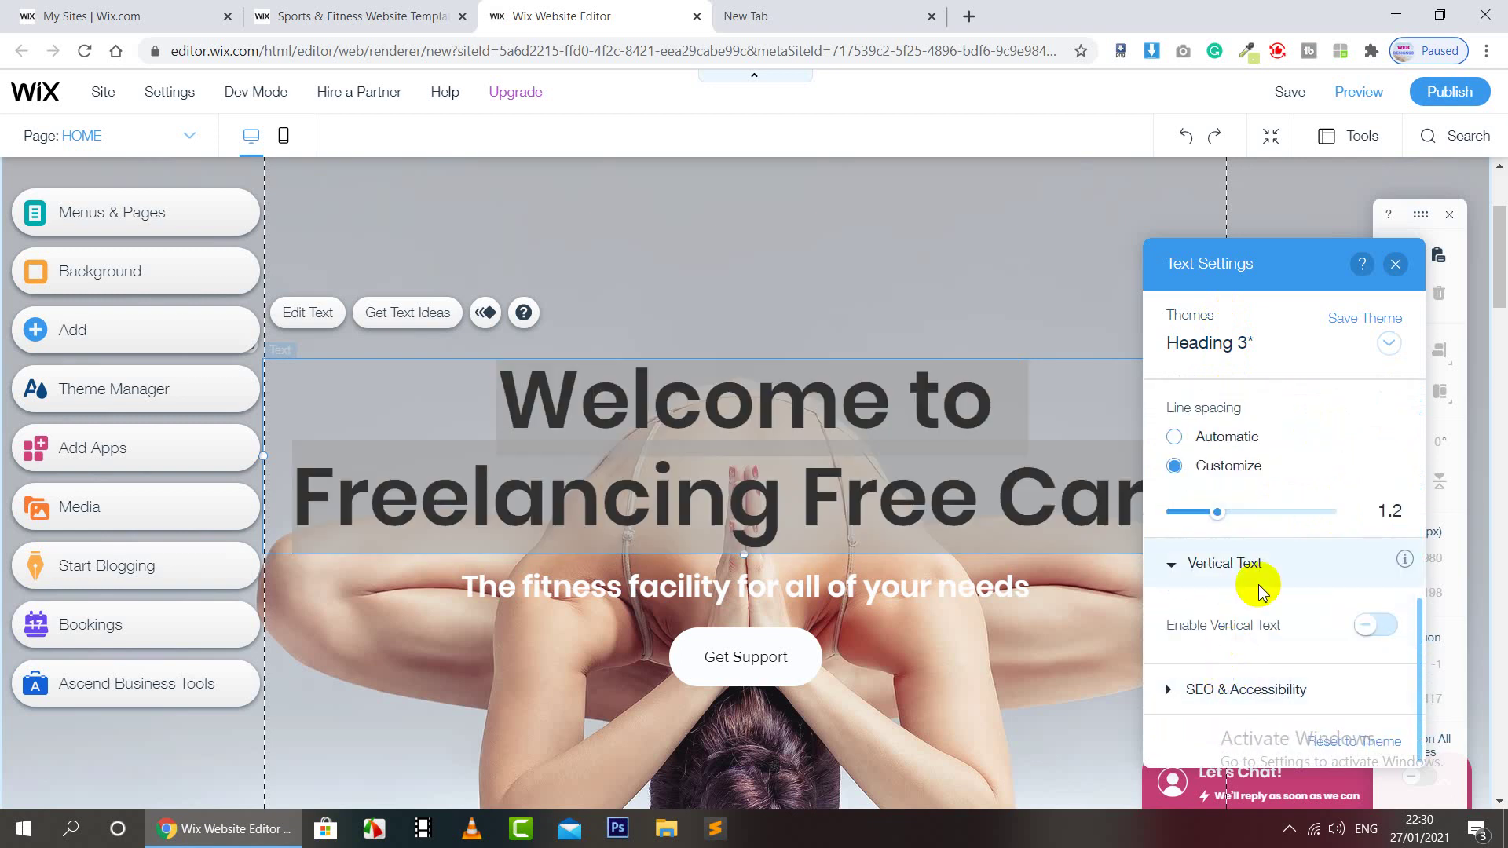
{"action": "scroll", "coordinate": [1257, 585], "scroll_direction": "up", "scroll_amount": 5}
{"action": "left_click", "coordinate": [930, 663]}
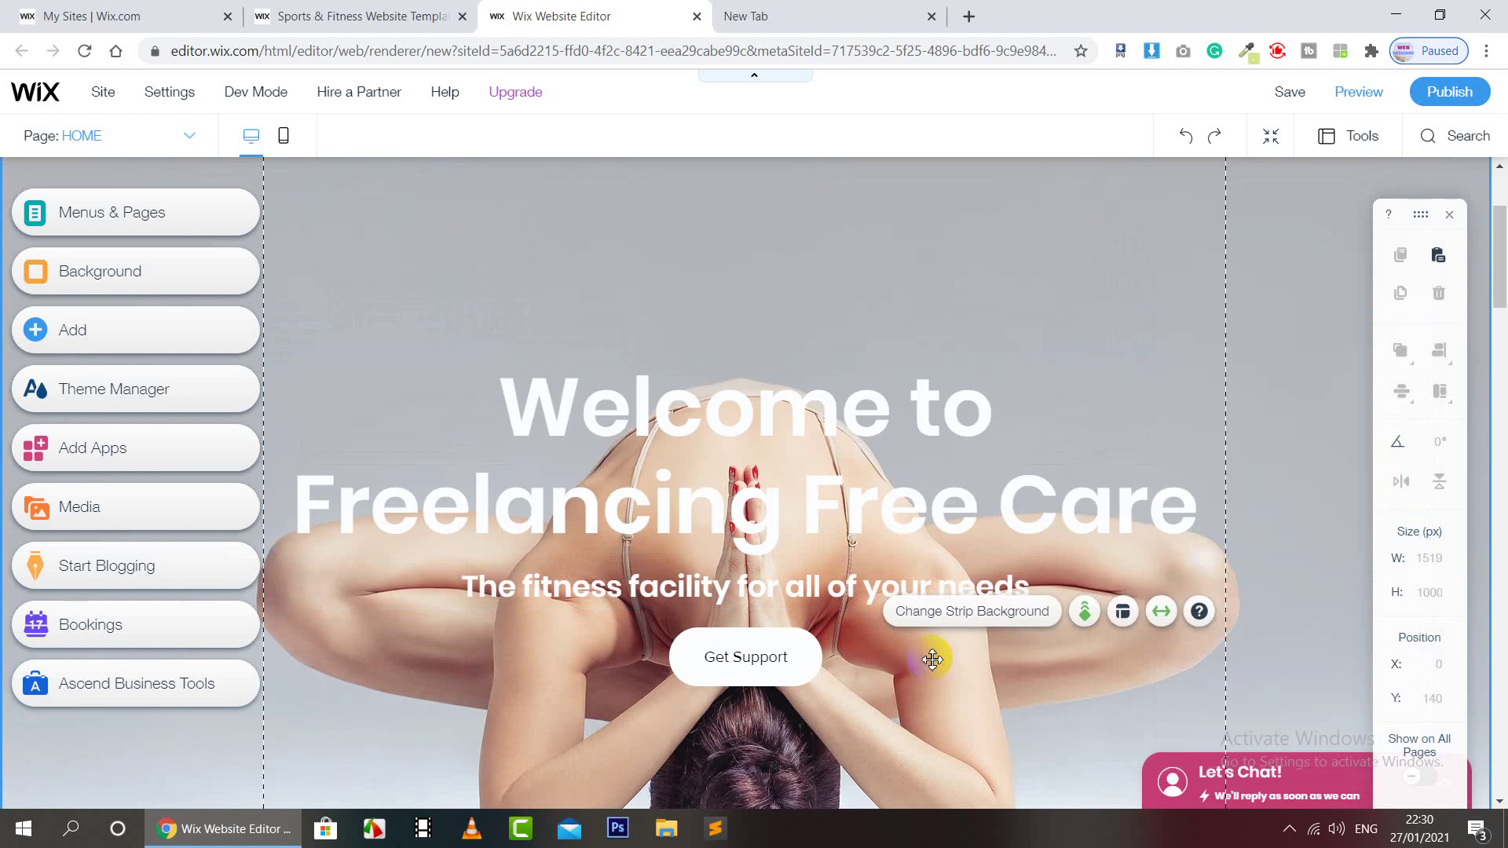
Set the text colour of the Welcome to Freelancing Free Care title to black (#000000) and leave its text settings
{"action": "left_click", "coordinate": [842, 479]}
{"action": "double_click", "coordinate": [849, 481]}
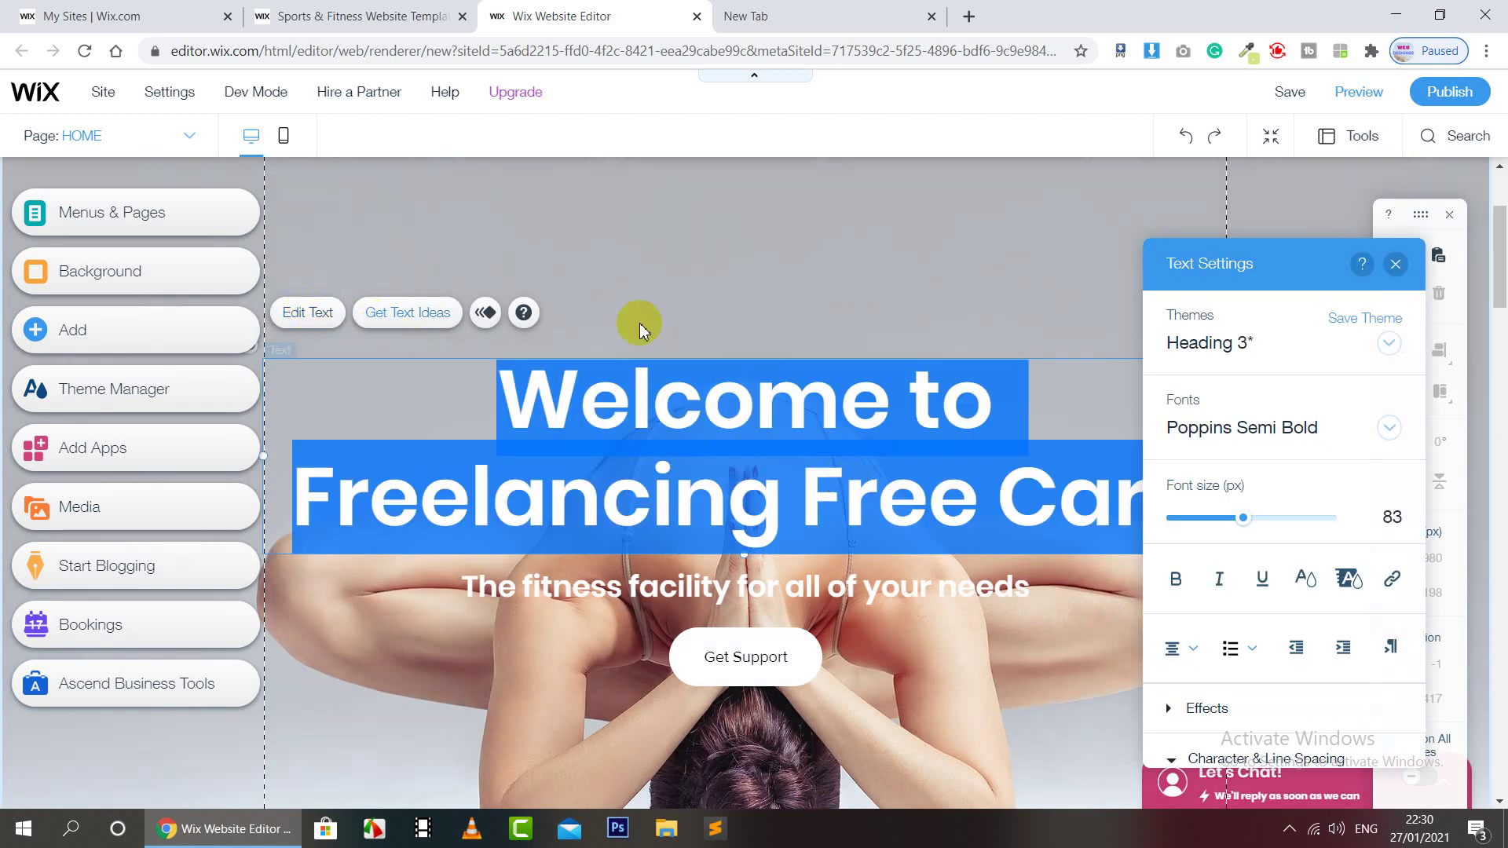
{"action": "left_click", "coordinate": [1309, 346]}
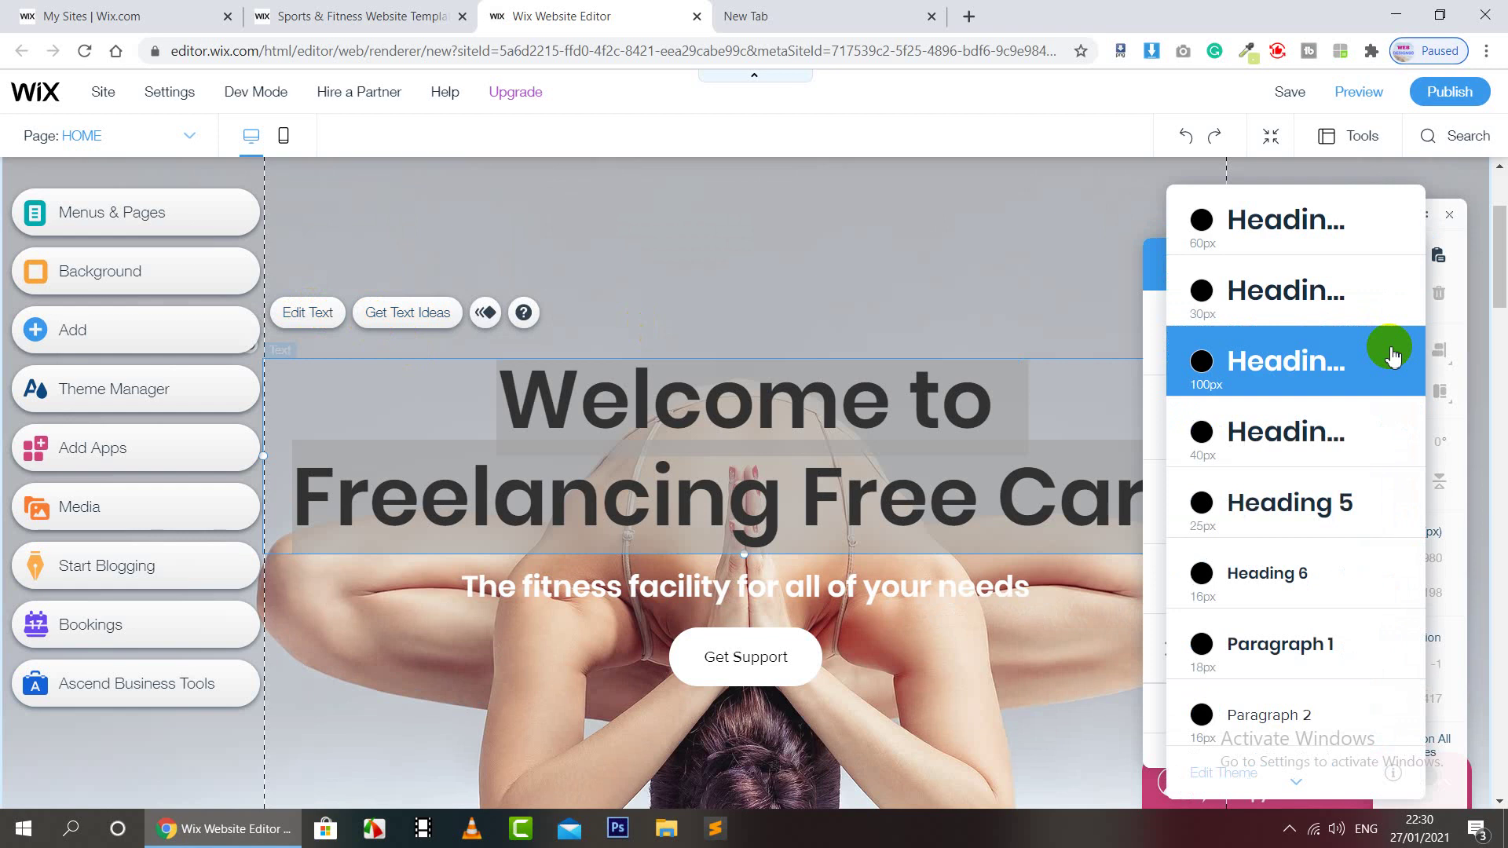
{"action": "left_click", "coordinate": [1060, 662]}
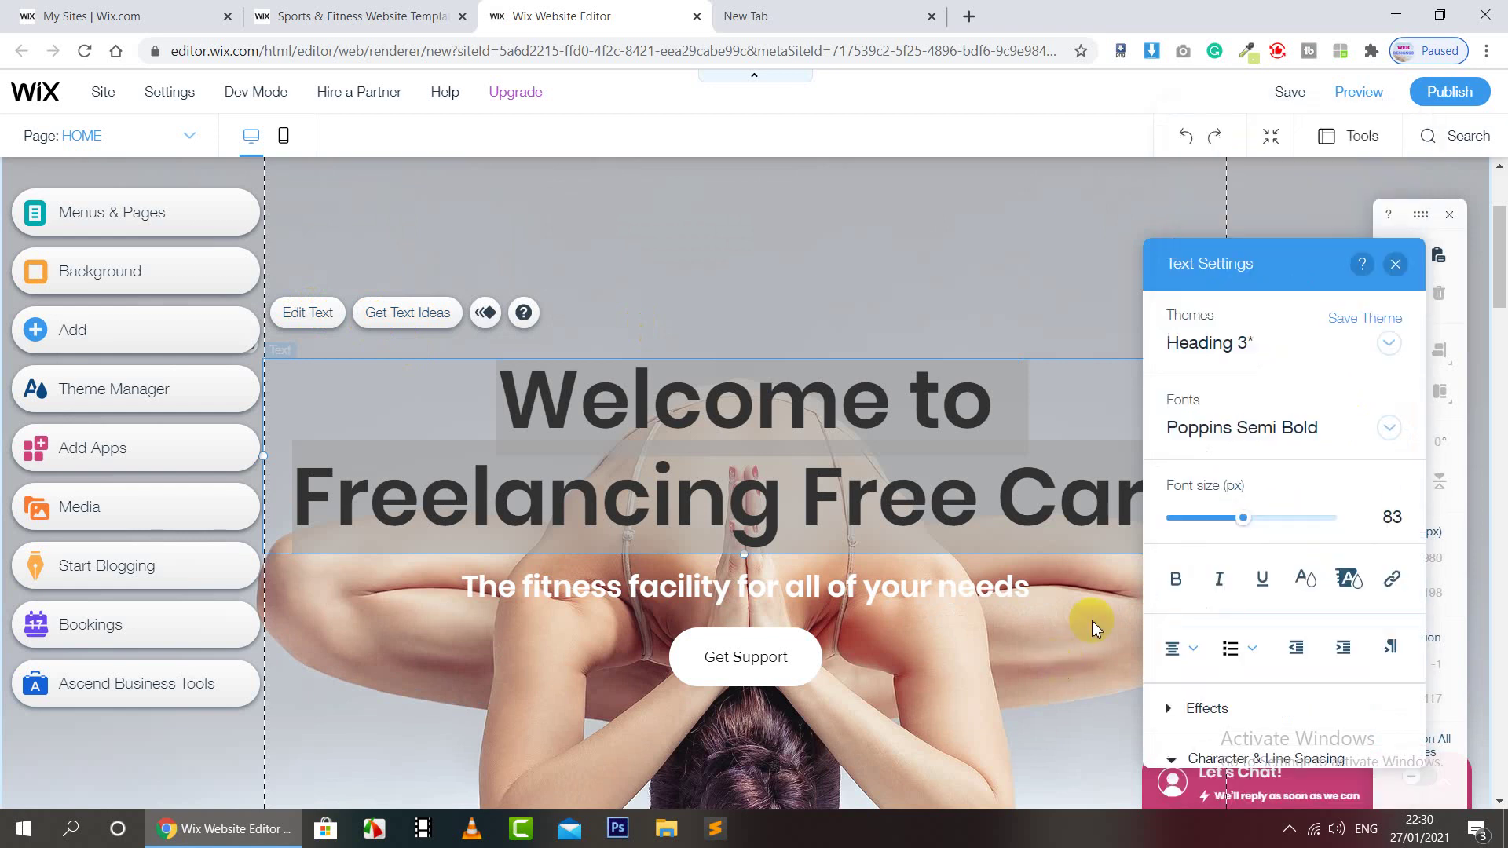
{"action": "left_click", "coordinate": [1306, 580]}
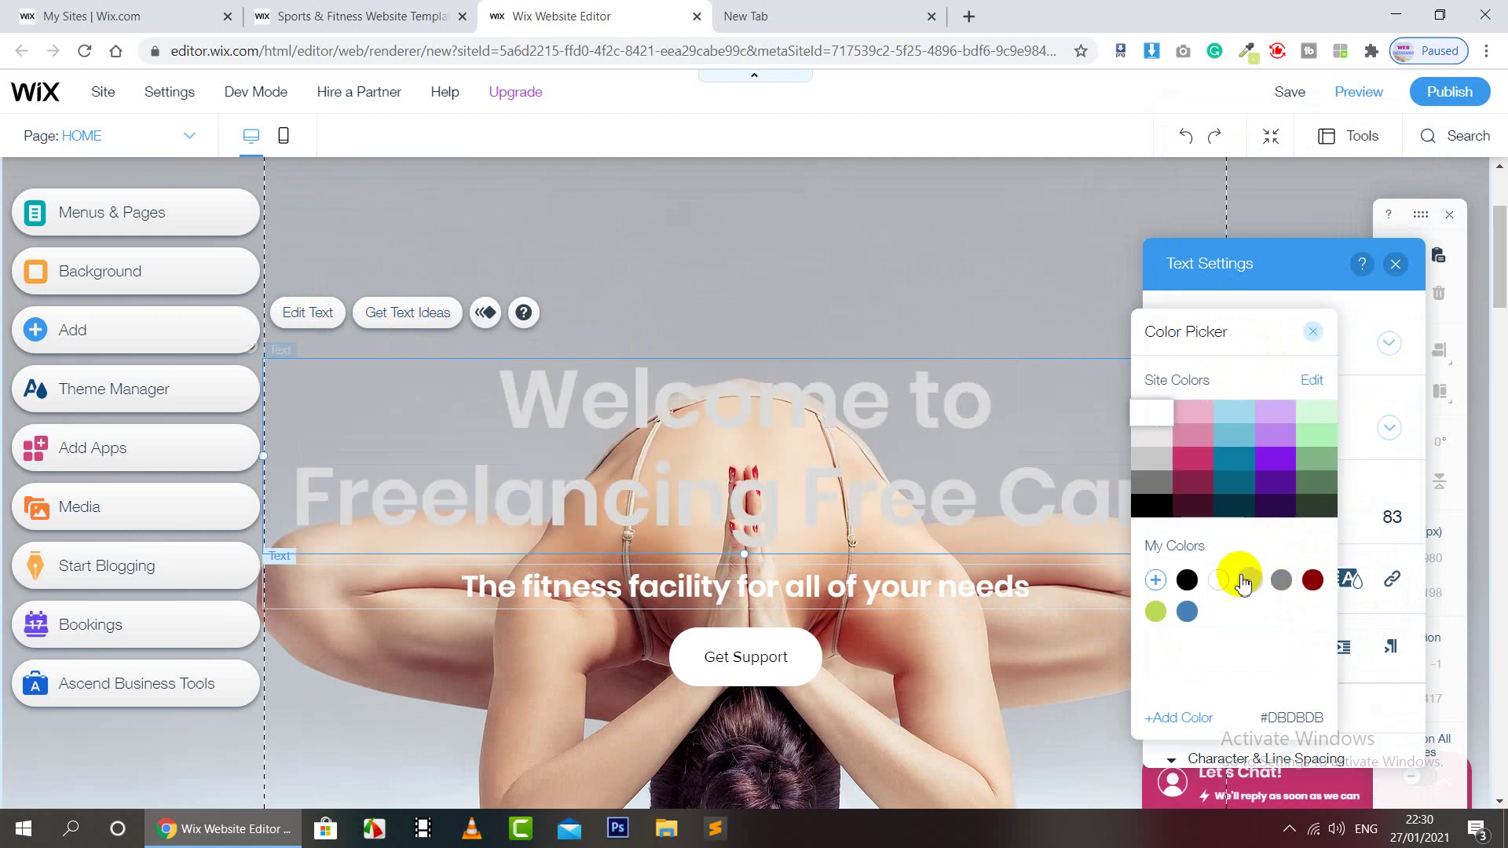
{"action": "left_click", "coordinate": [1187, 581]}
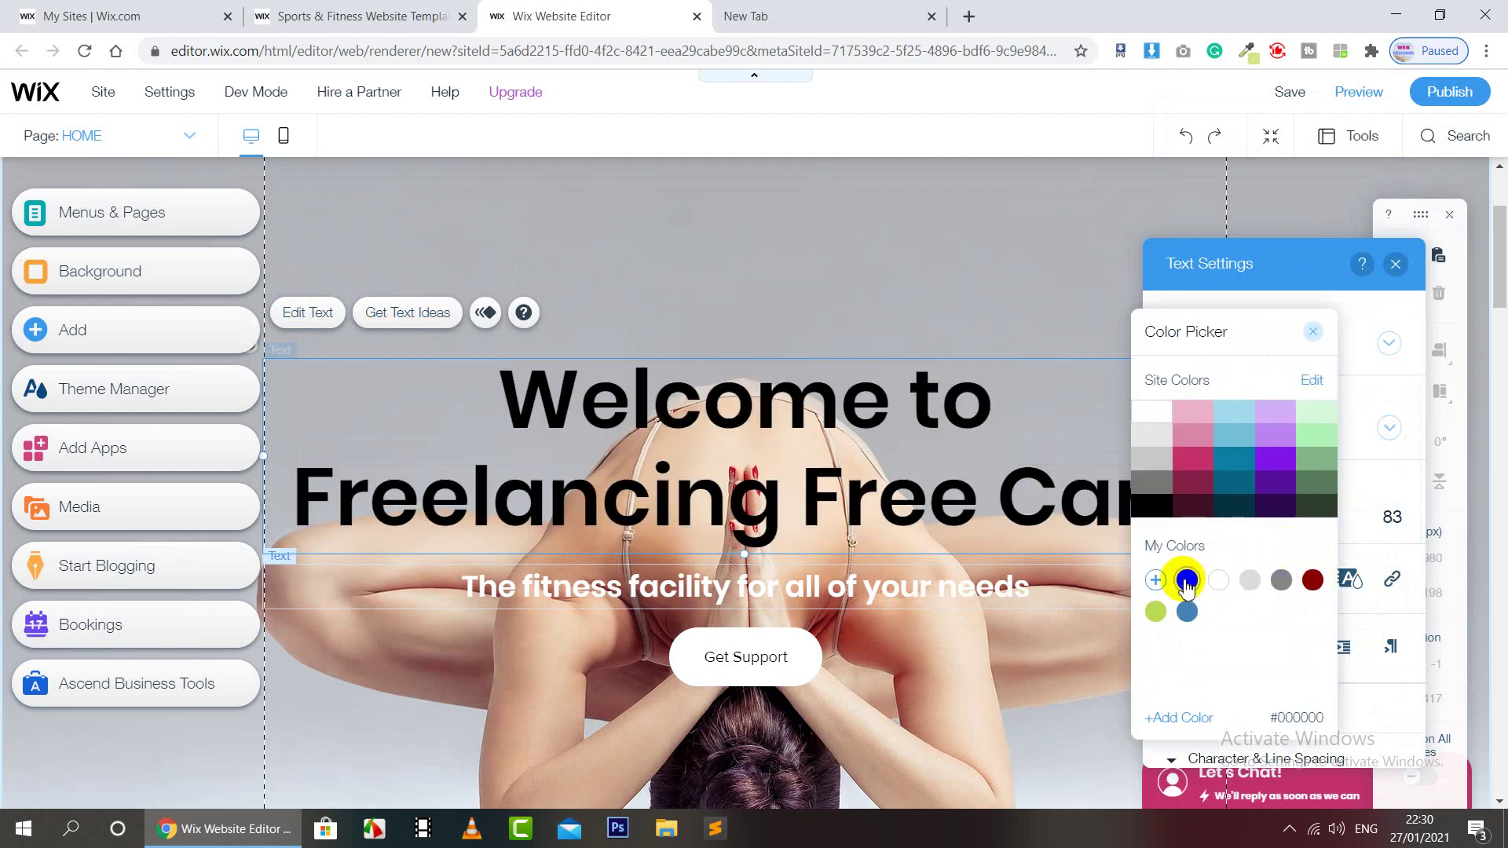
{"action": "left_click", "coordinate": [1059, 653]}
{"action": "left_click", "coordinate": [1059, 652]}
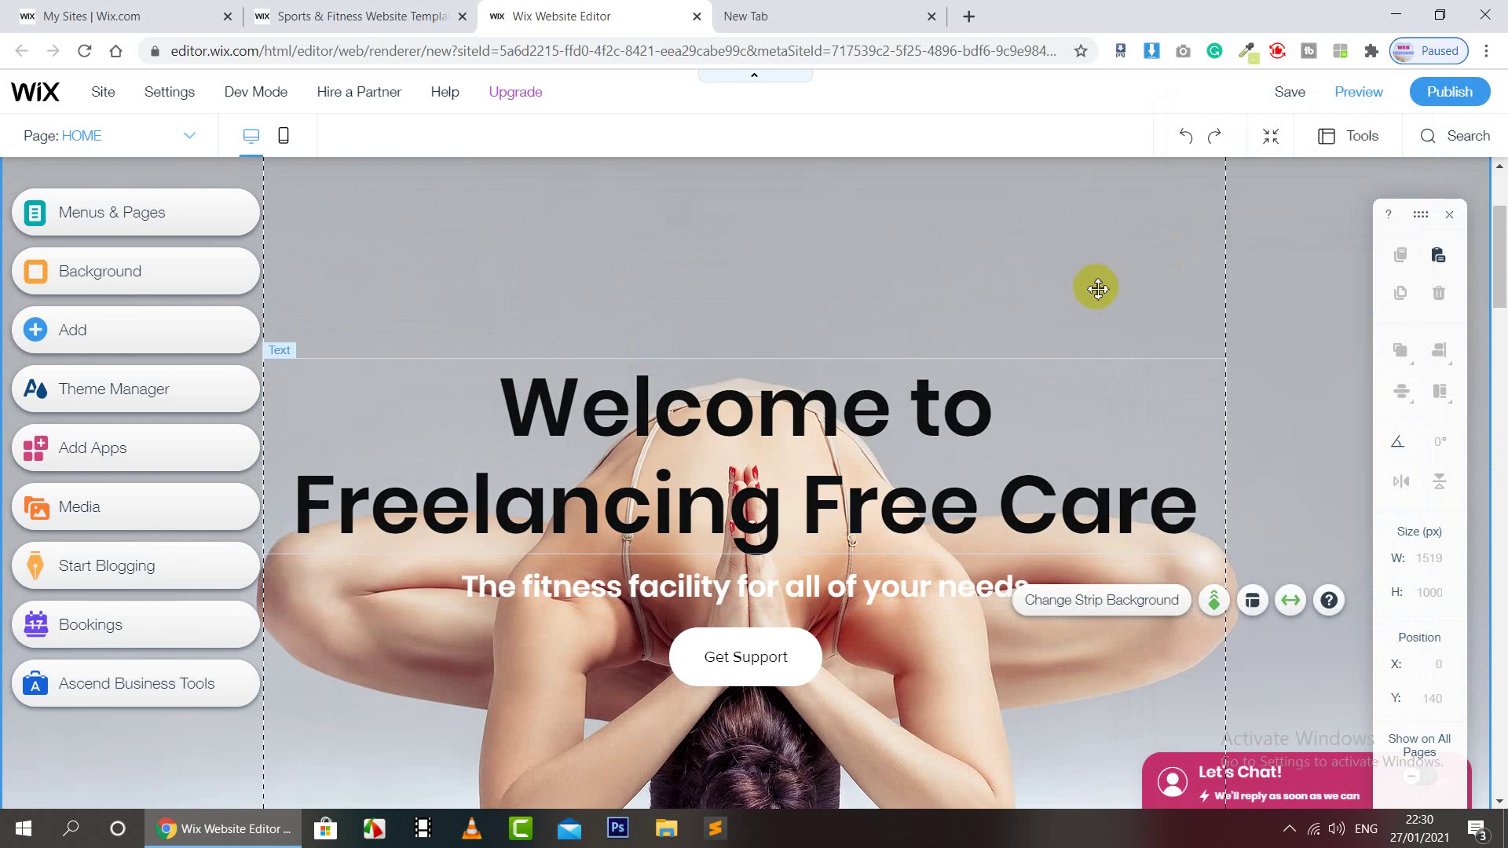
{"action": "scroll", "coordinate": [925, 425], "scroll_direction": "down", "scroll_amount": 8}
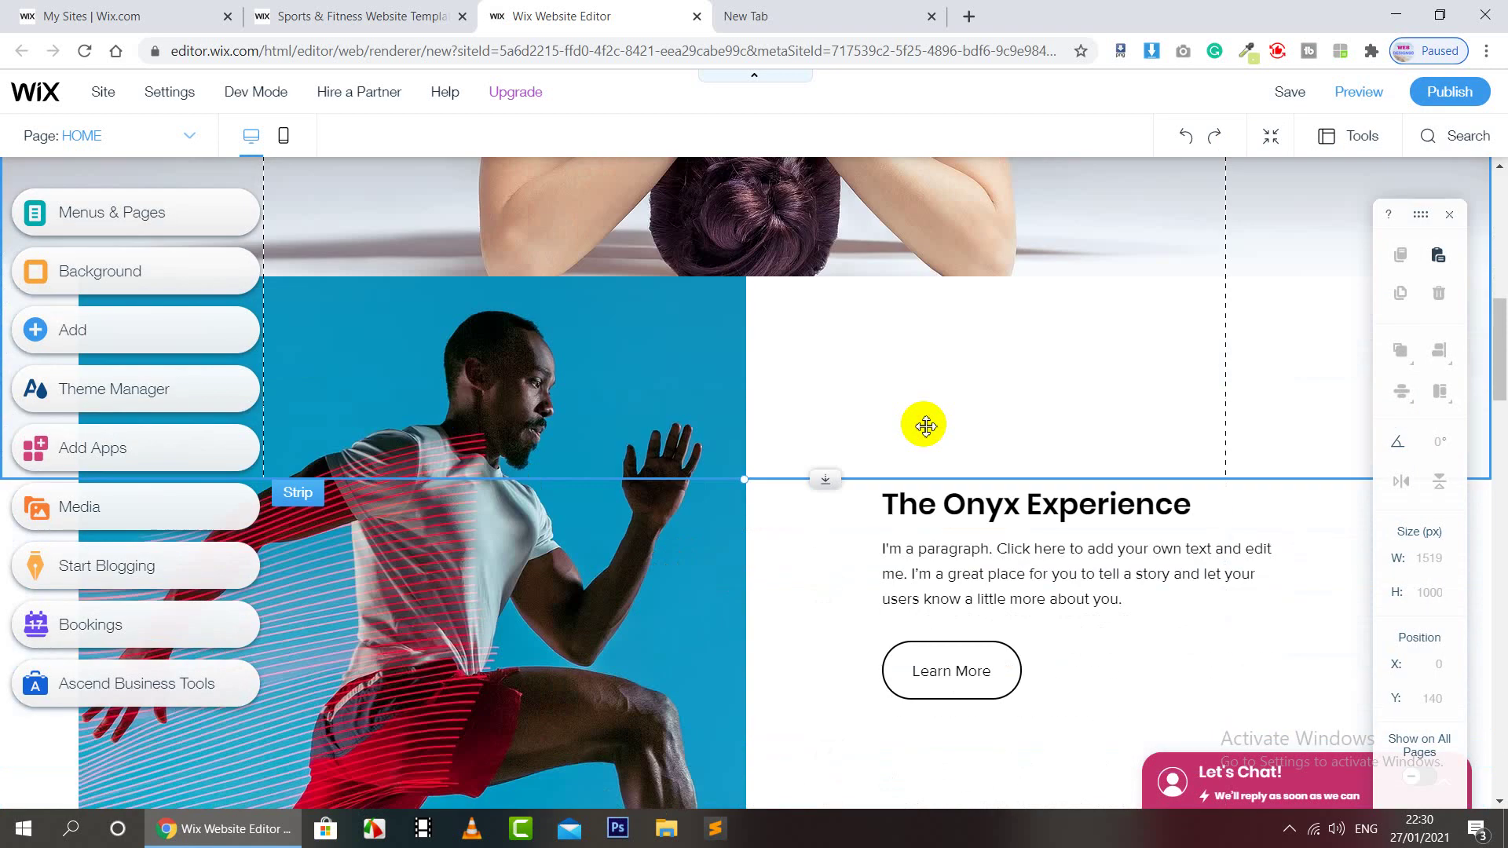
{"action": "scroll", "coordinate": [926, 425], "scroll_direction": "down", "scroll_amount": 5}
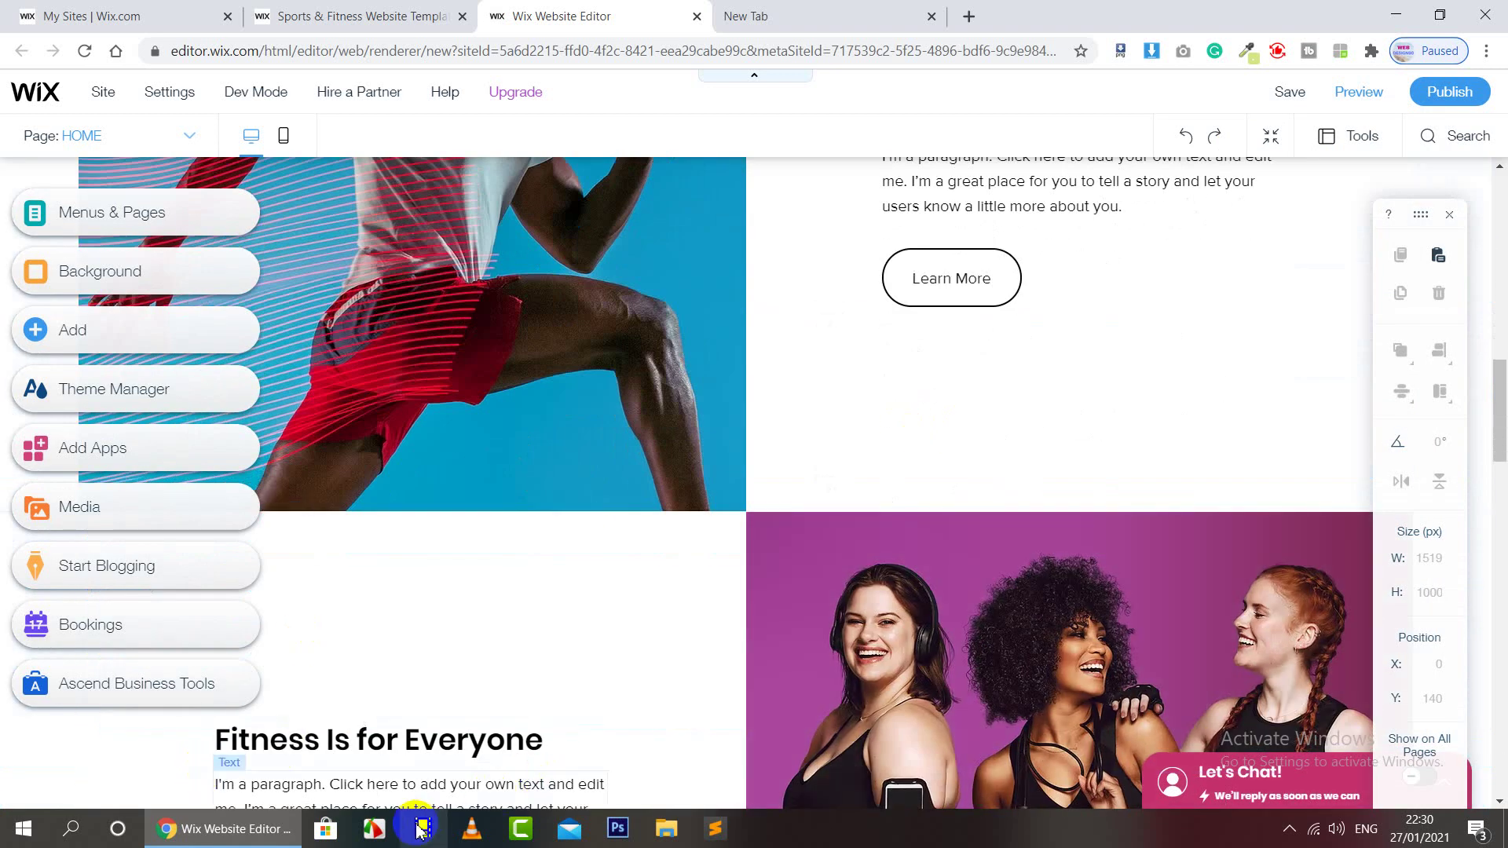
{"action": "scroll", "coordinate": [922, 512], "scroll_direction": "down", "scroll_amount": 4}
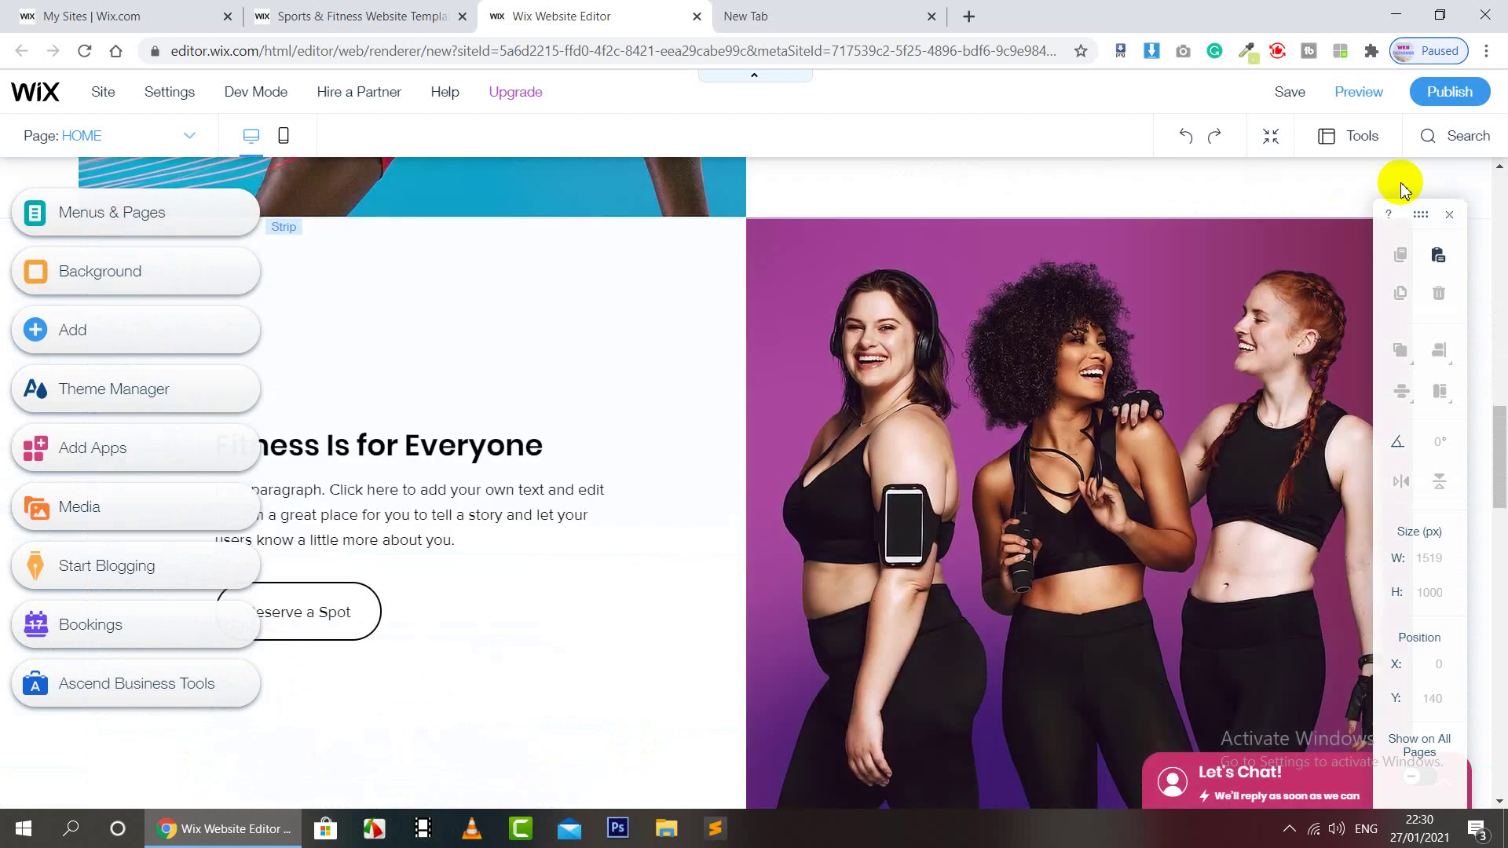
{"action": "scroll", "coordinate": [1146, 209], "scroll_direction": "up", "scroll_amount": 3}
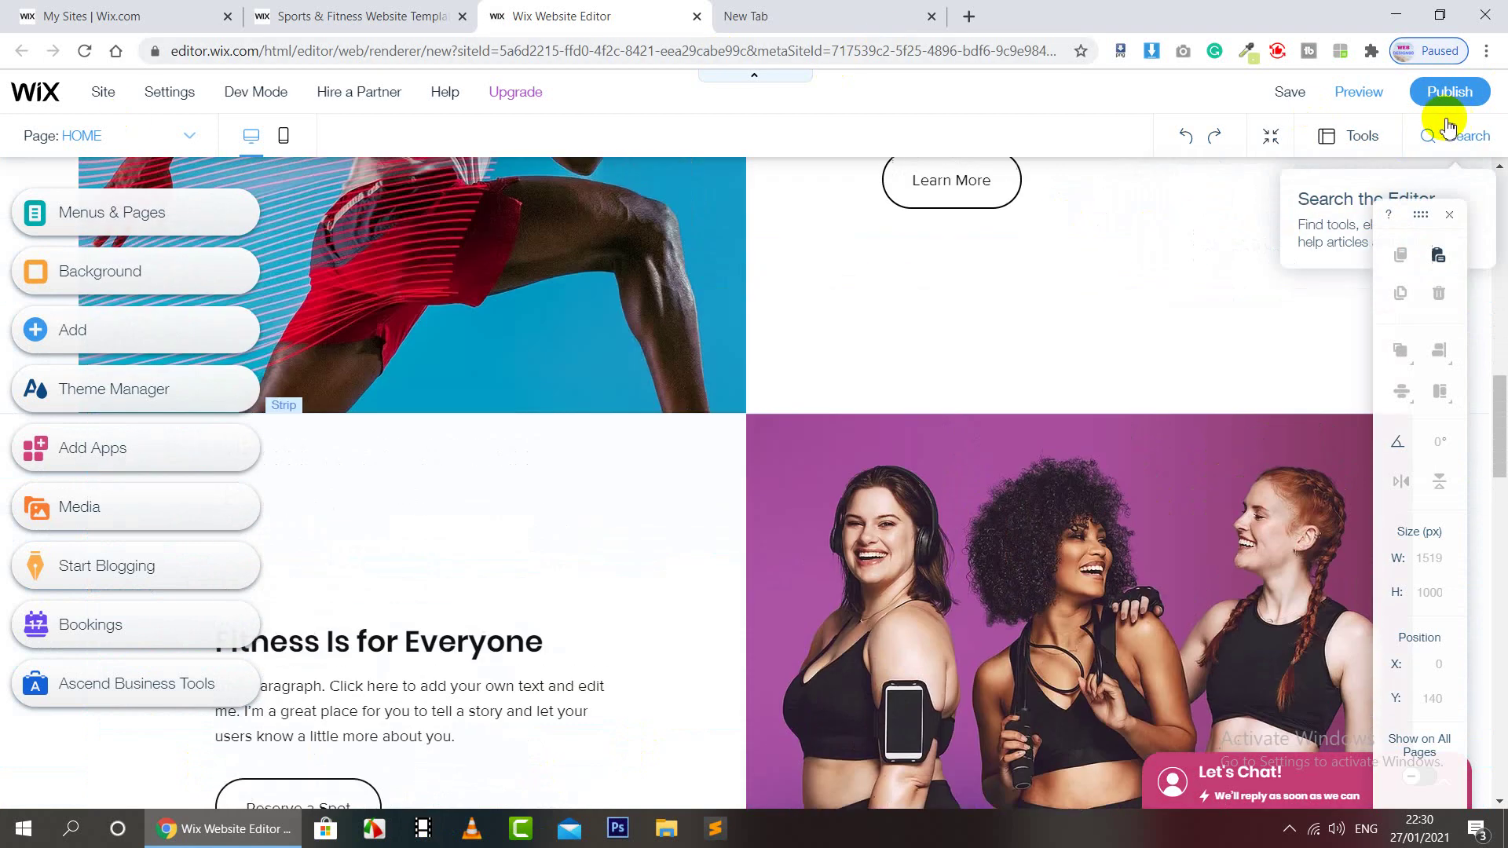
{"action": "scroll", "coordinate": [696, 417], "scroll_direction": "up", "scroll_amount": 8}
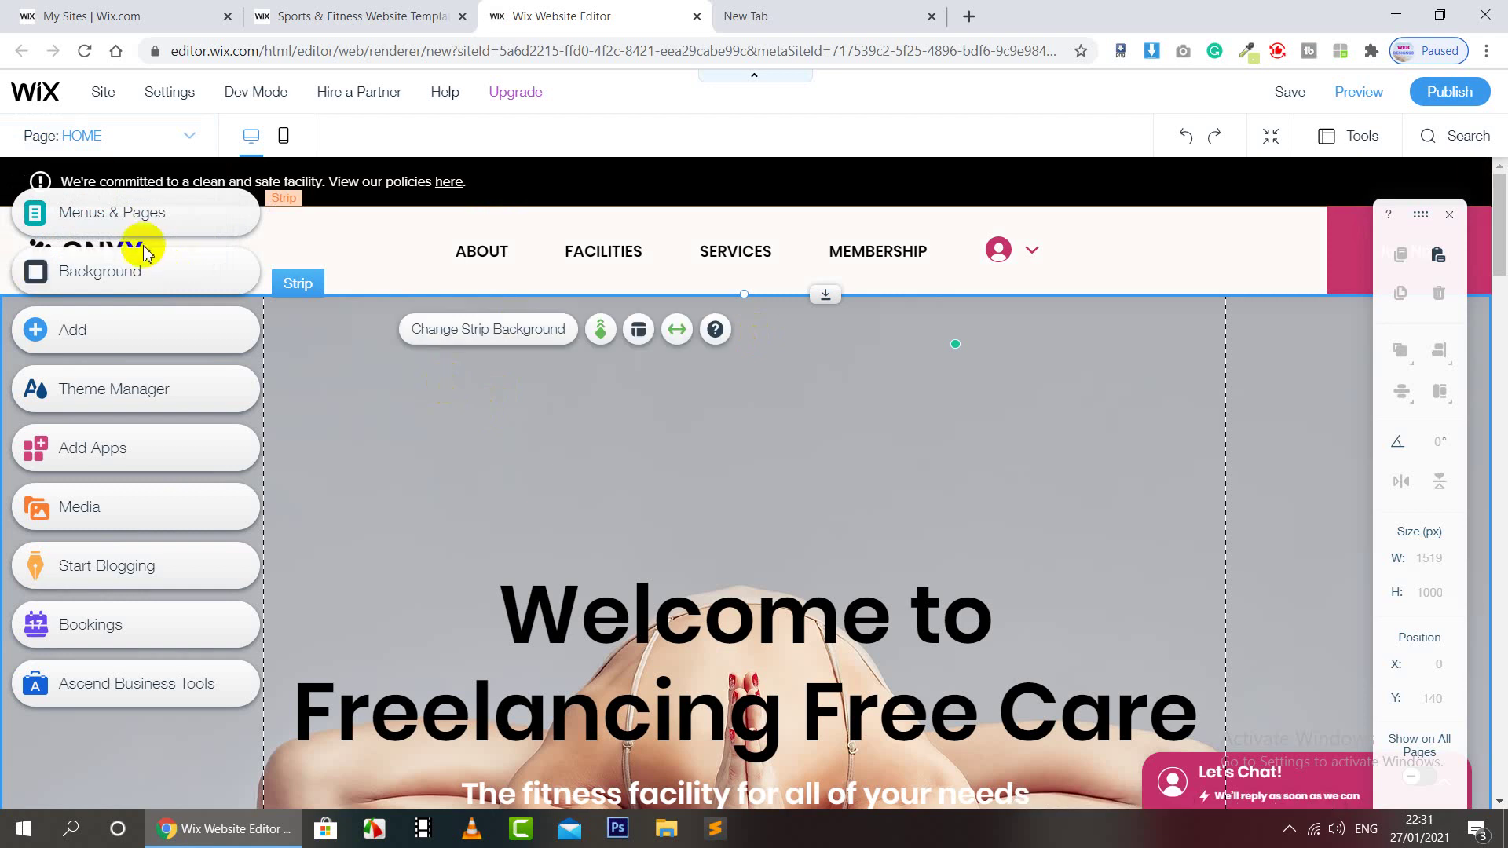
Delete the ONYX logo text from the first column of the site header
{"action": "left_click", "coordinate": [165, 236]}
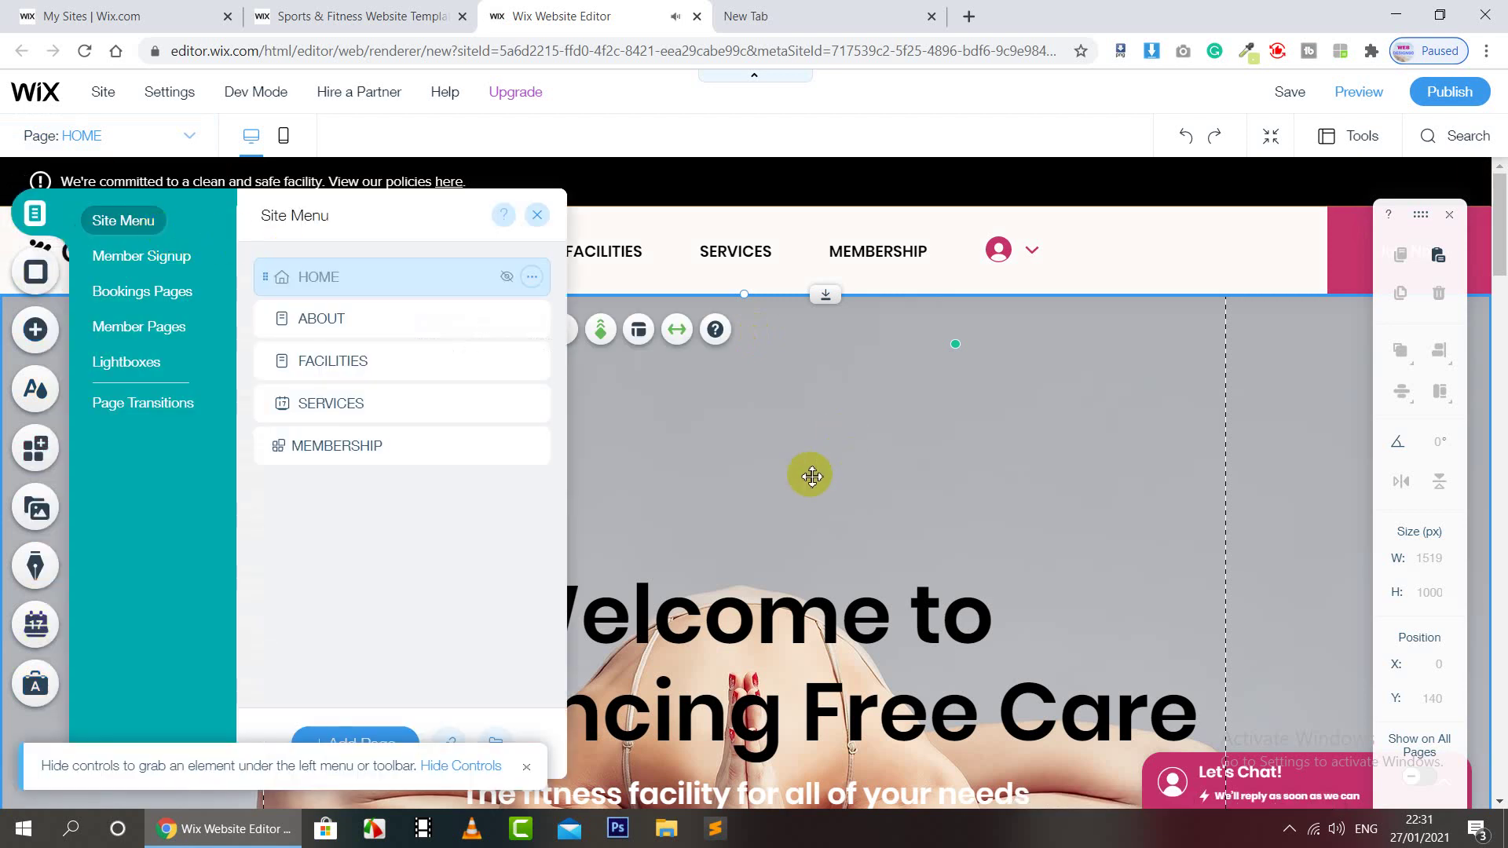
{"action": "double_click", "coordinate": [811, 476]}
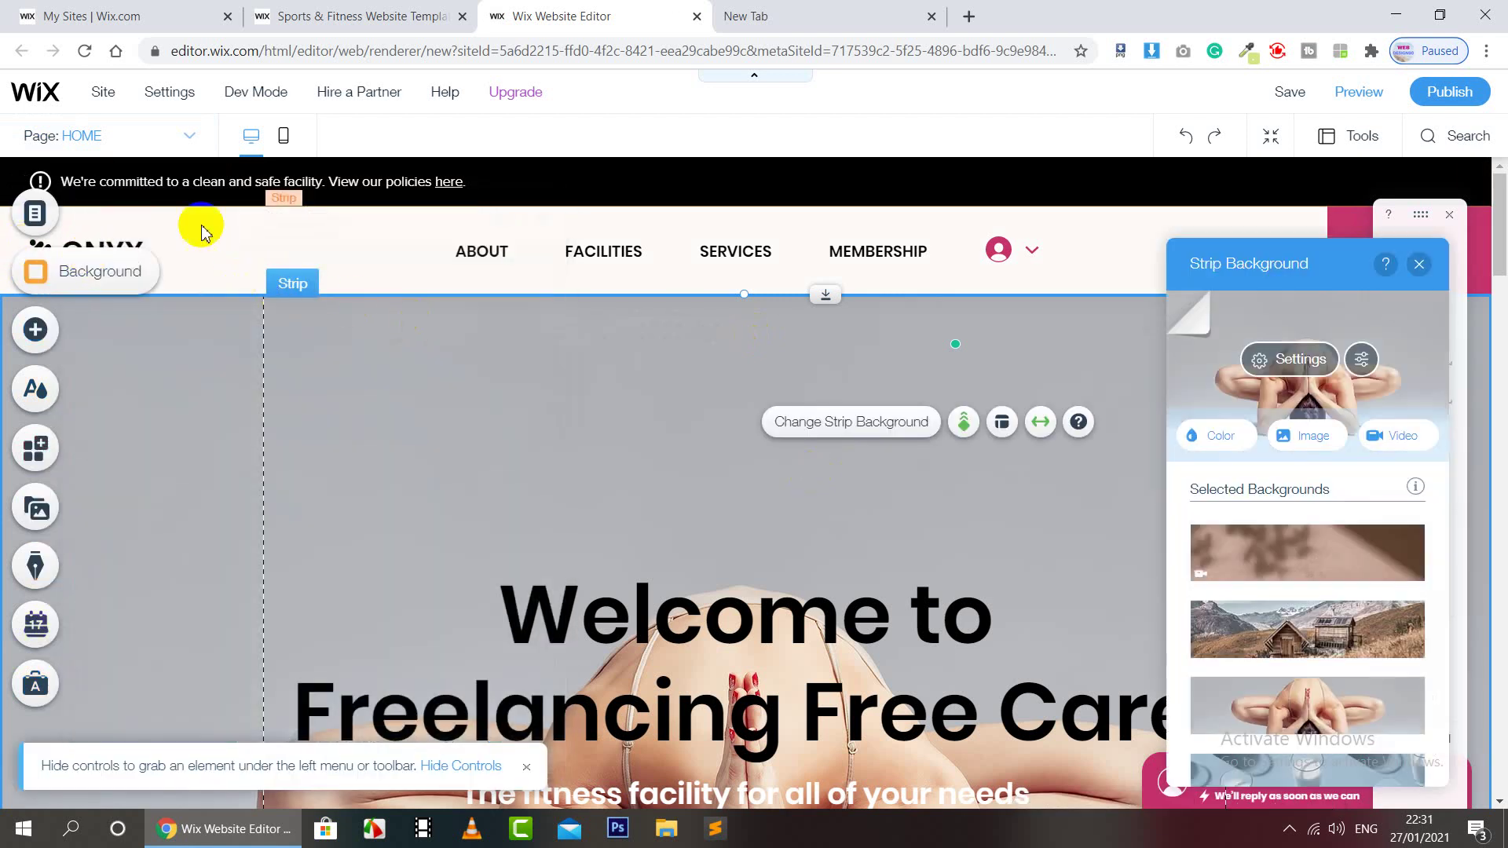
{"action": "left_click", "coordinate": [134, 252]}
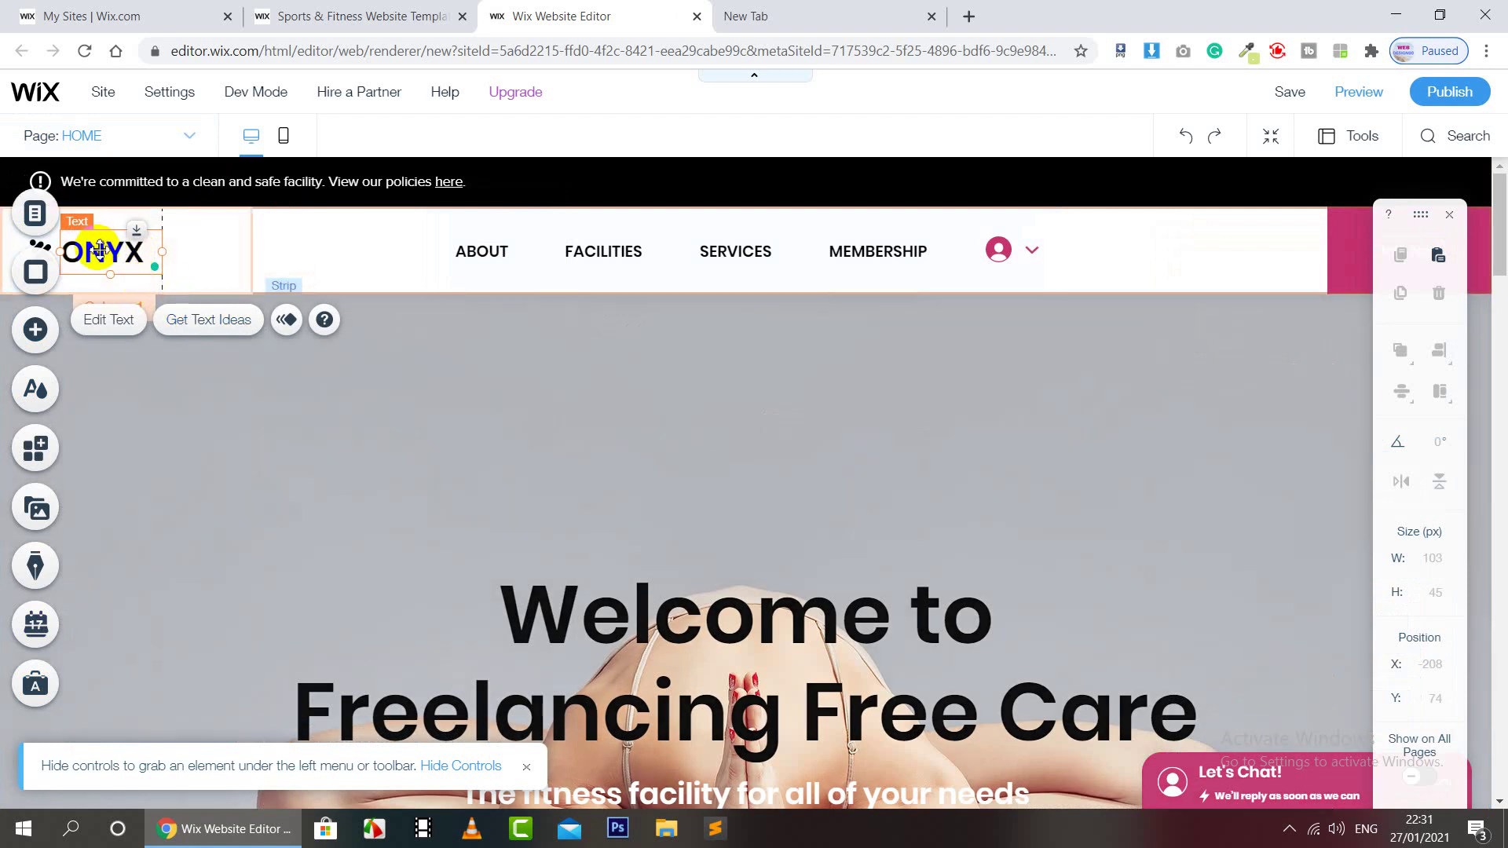
{"action": "right_click", "coordinate": [139, 237]}
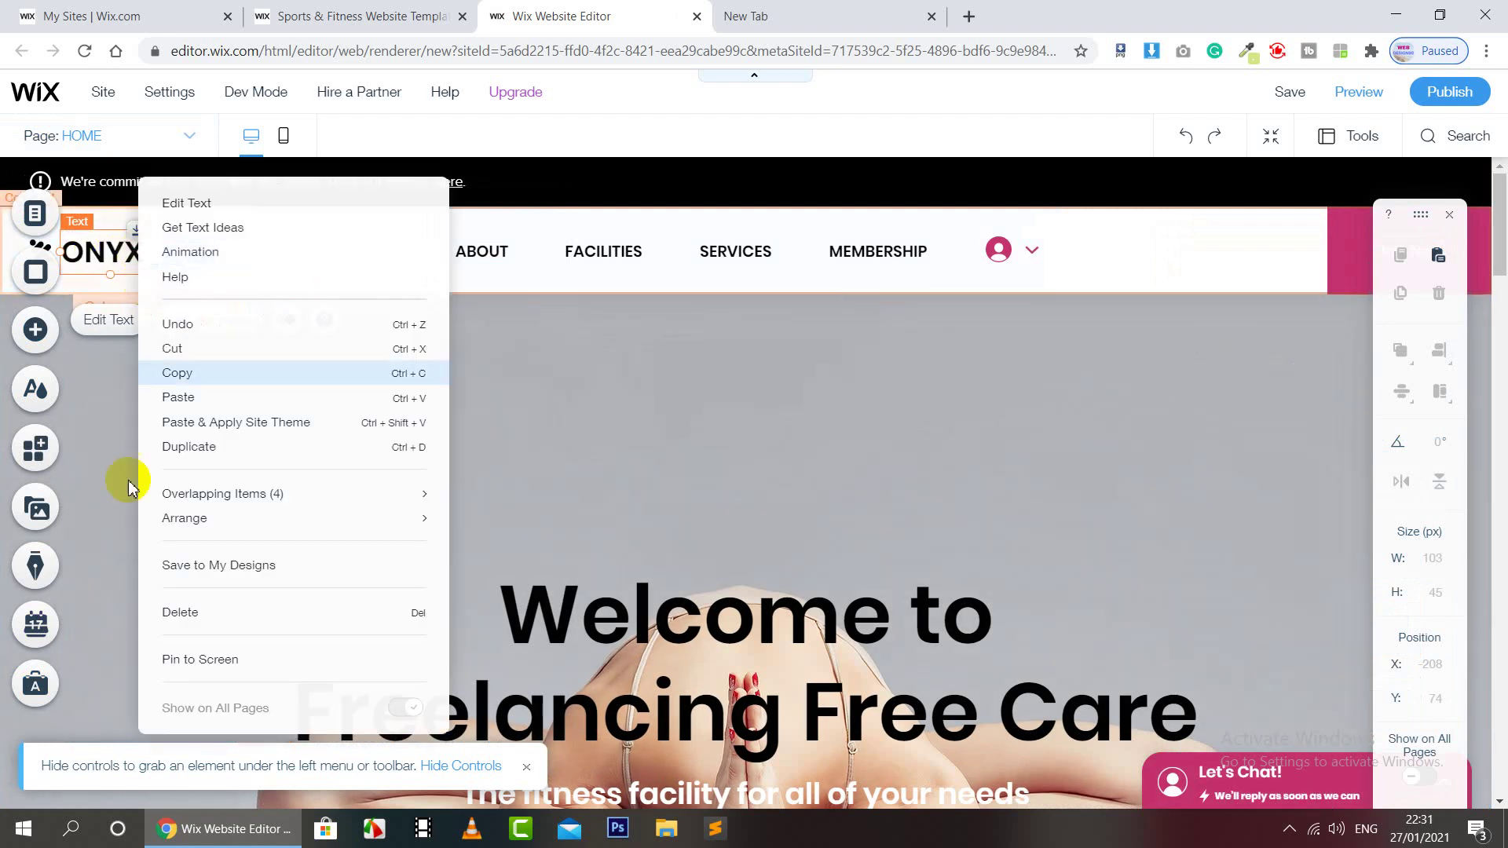
{"action": "left_click", "coordinate": [202, 616]}
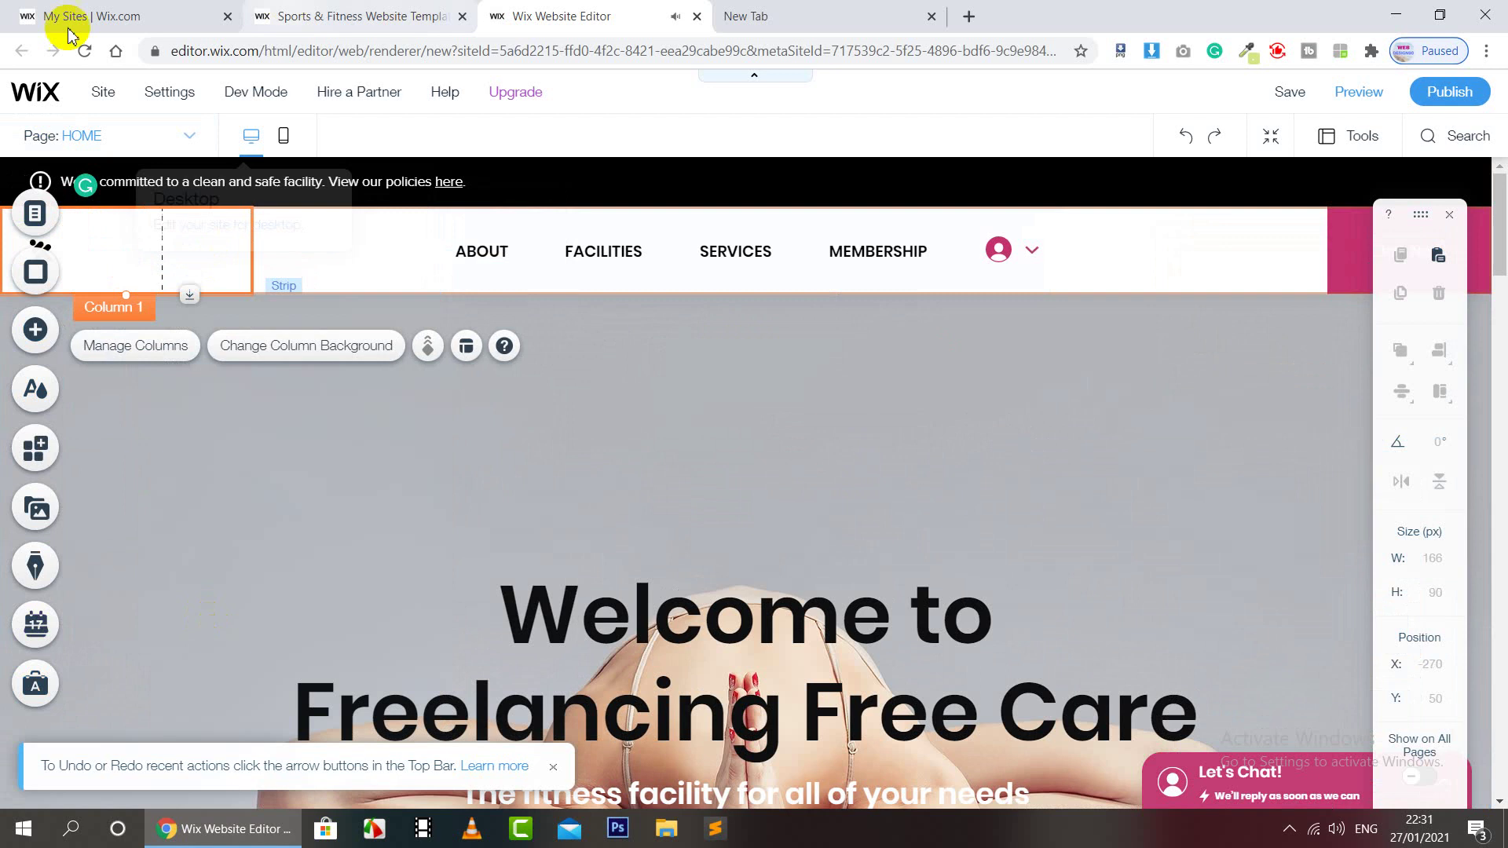
Upload the image FREELANCING LOGO.jpg to the site files and add it to the home page
{"action": "left_click", "coordinate": [72, 330]}
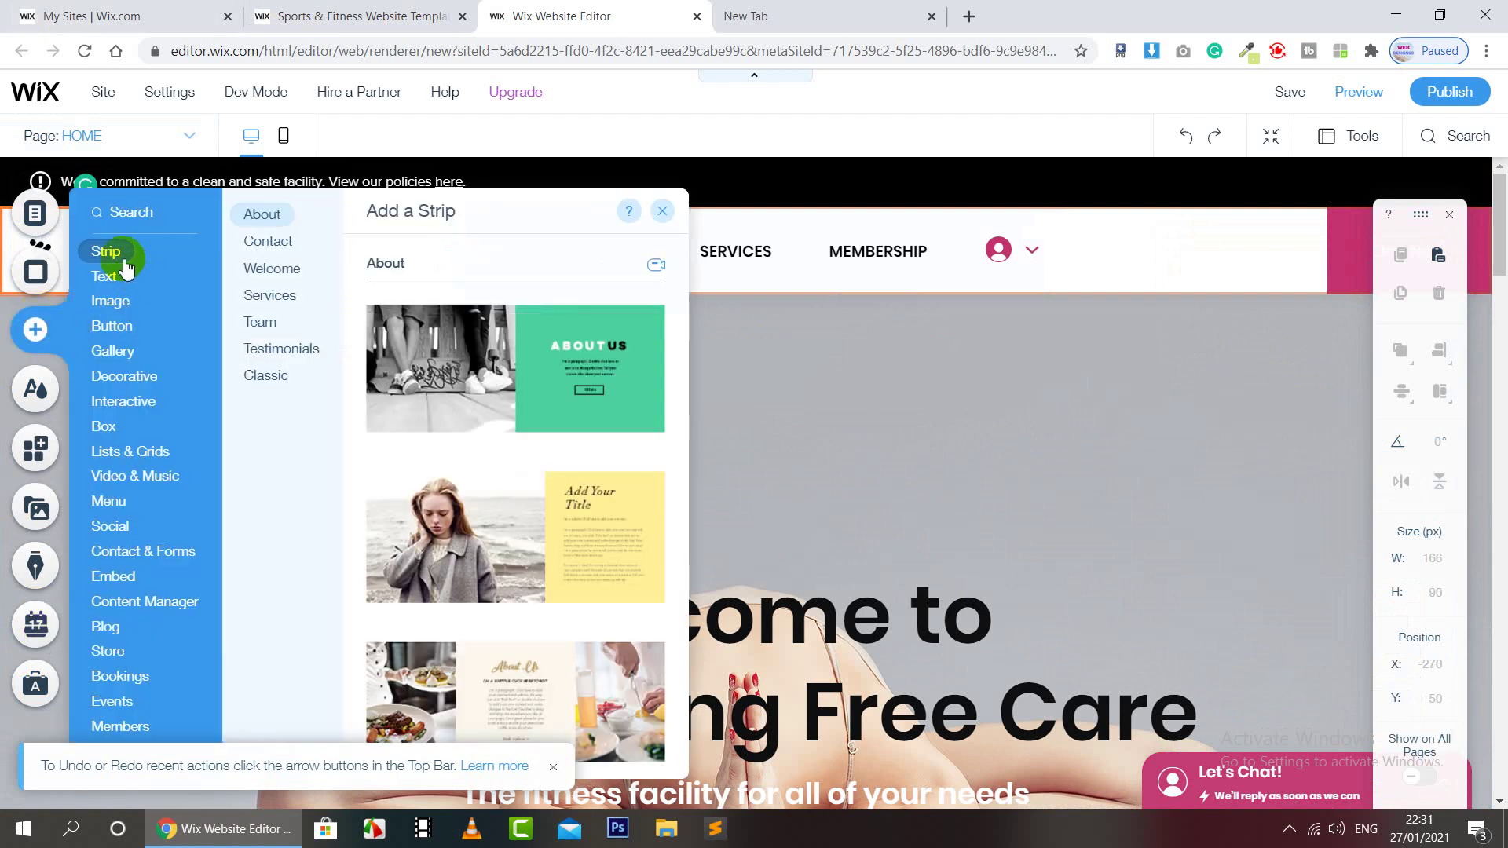
{"action": "left_click", "coordinate": [110, 301]}
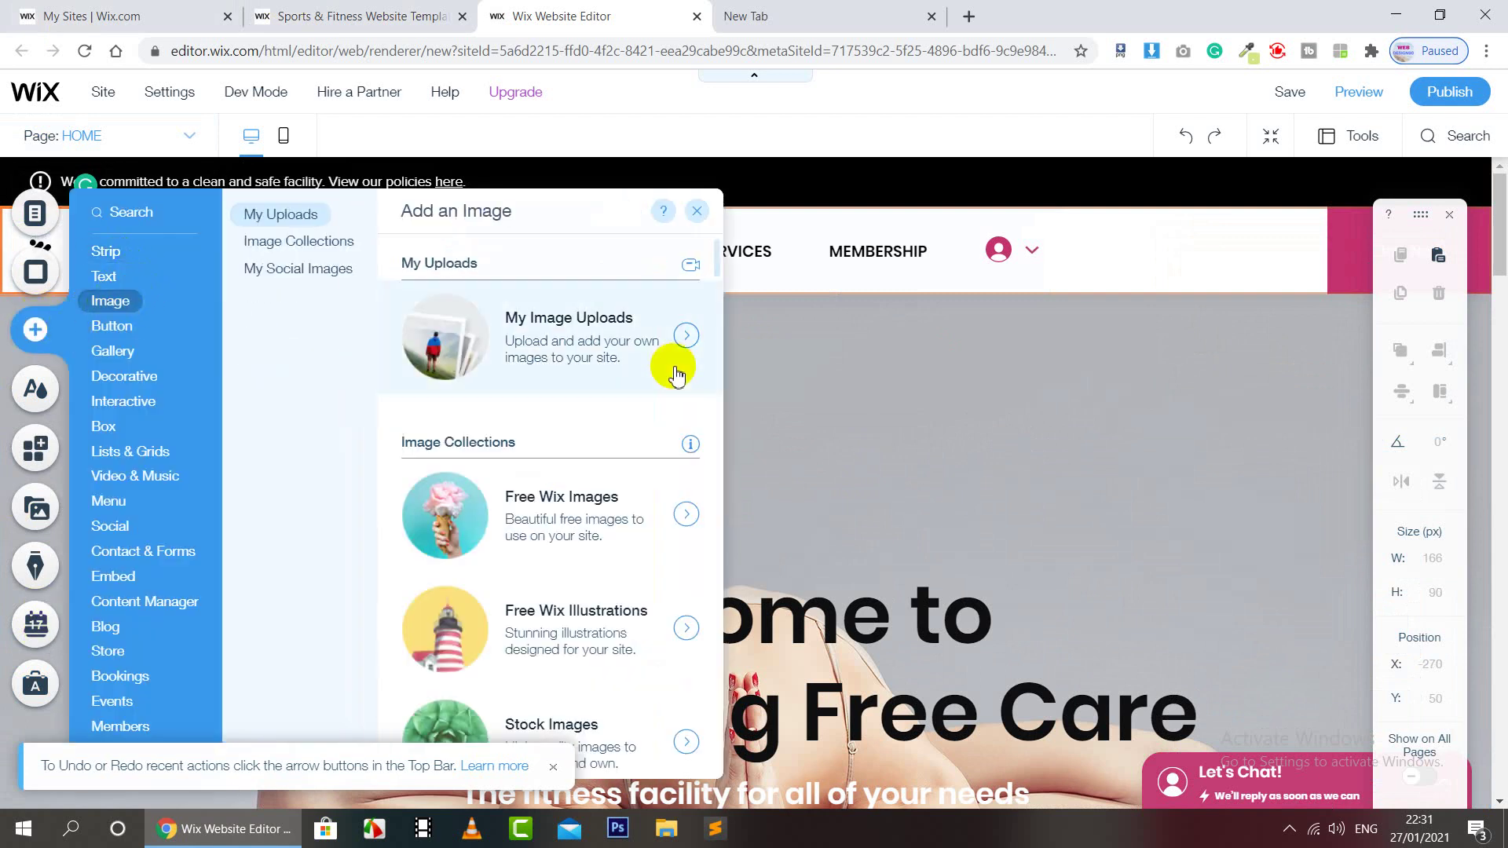
{"action": "left_click", "coordinate": [580, 322]}
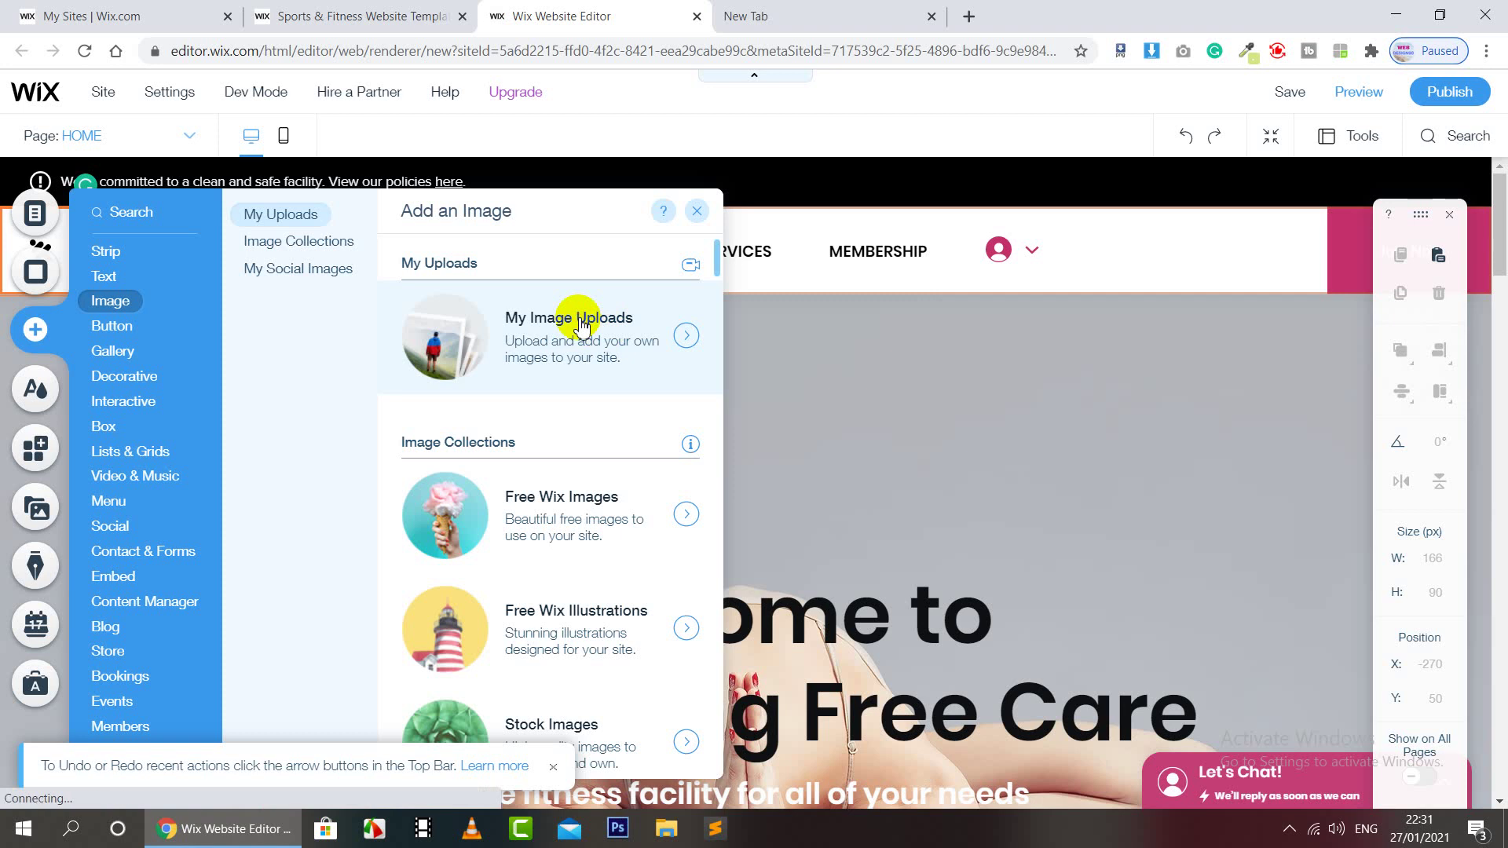
{"action": "left_click", "coordinate": [686, 337]}
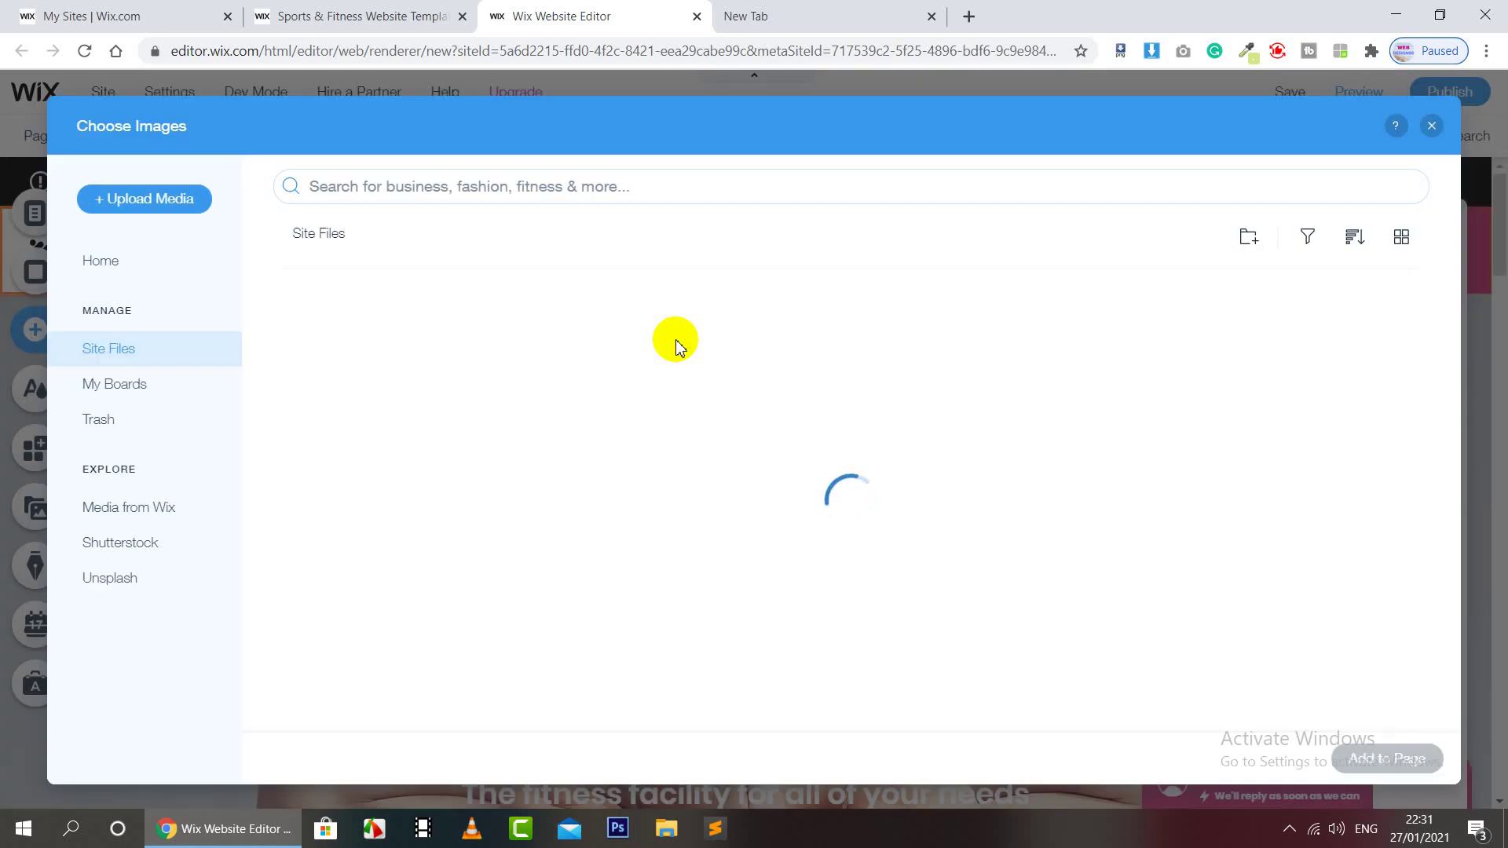
{"action": "left_click", "coordinate": [167, 204]}
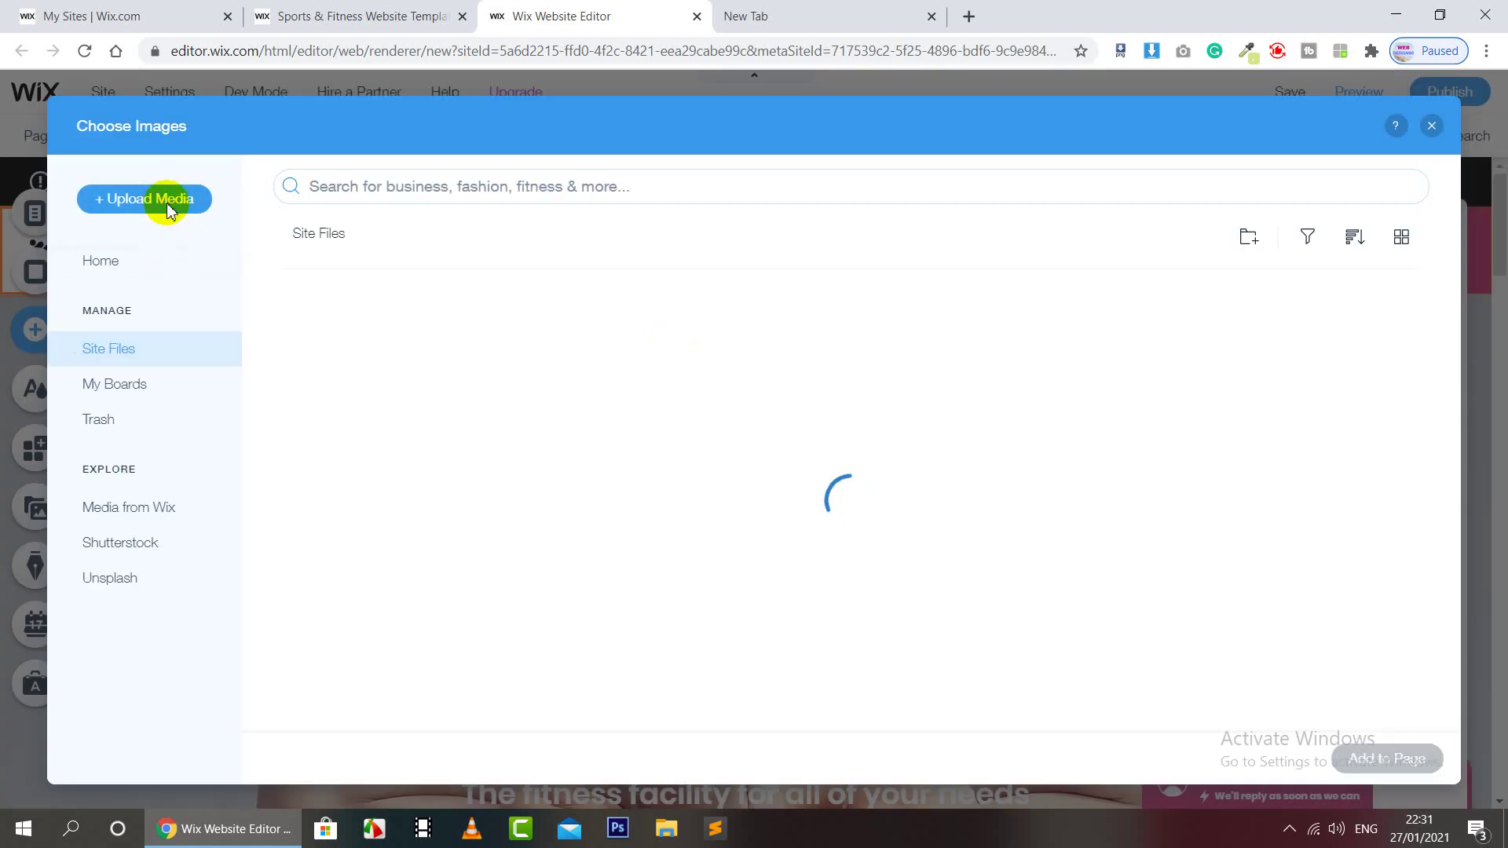
{"action": "left_click", "coordinate": [789, 500]}
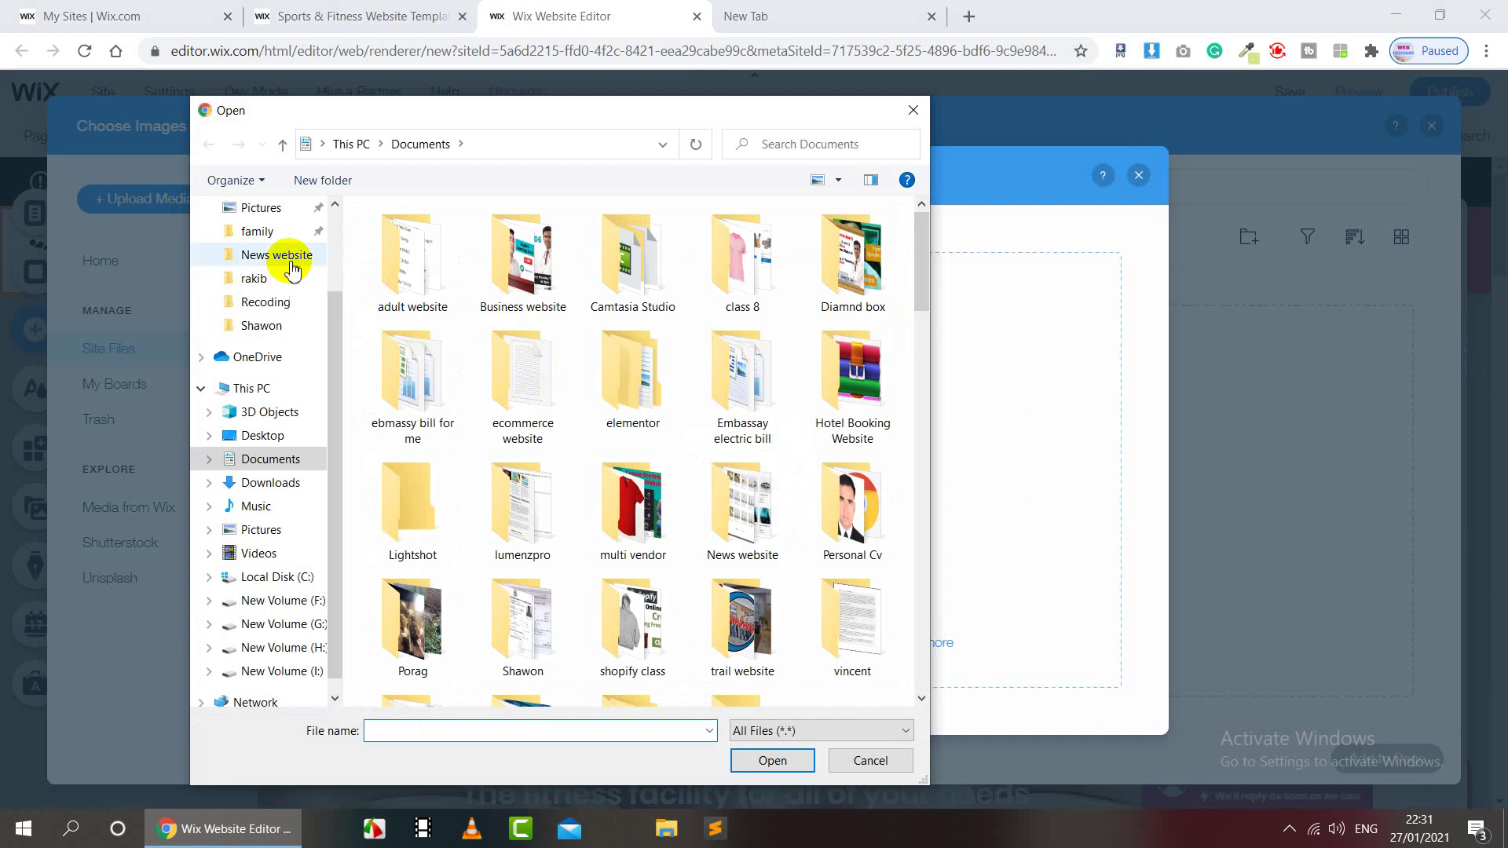
{"action": "left_click", "coordinate": [266, 281]}
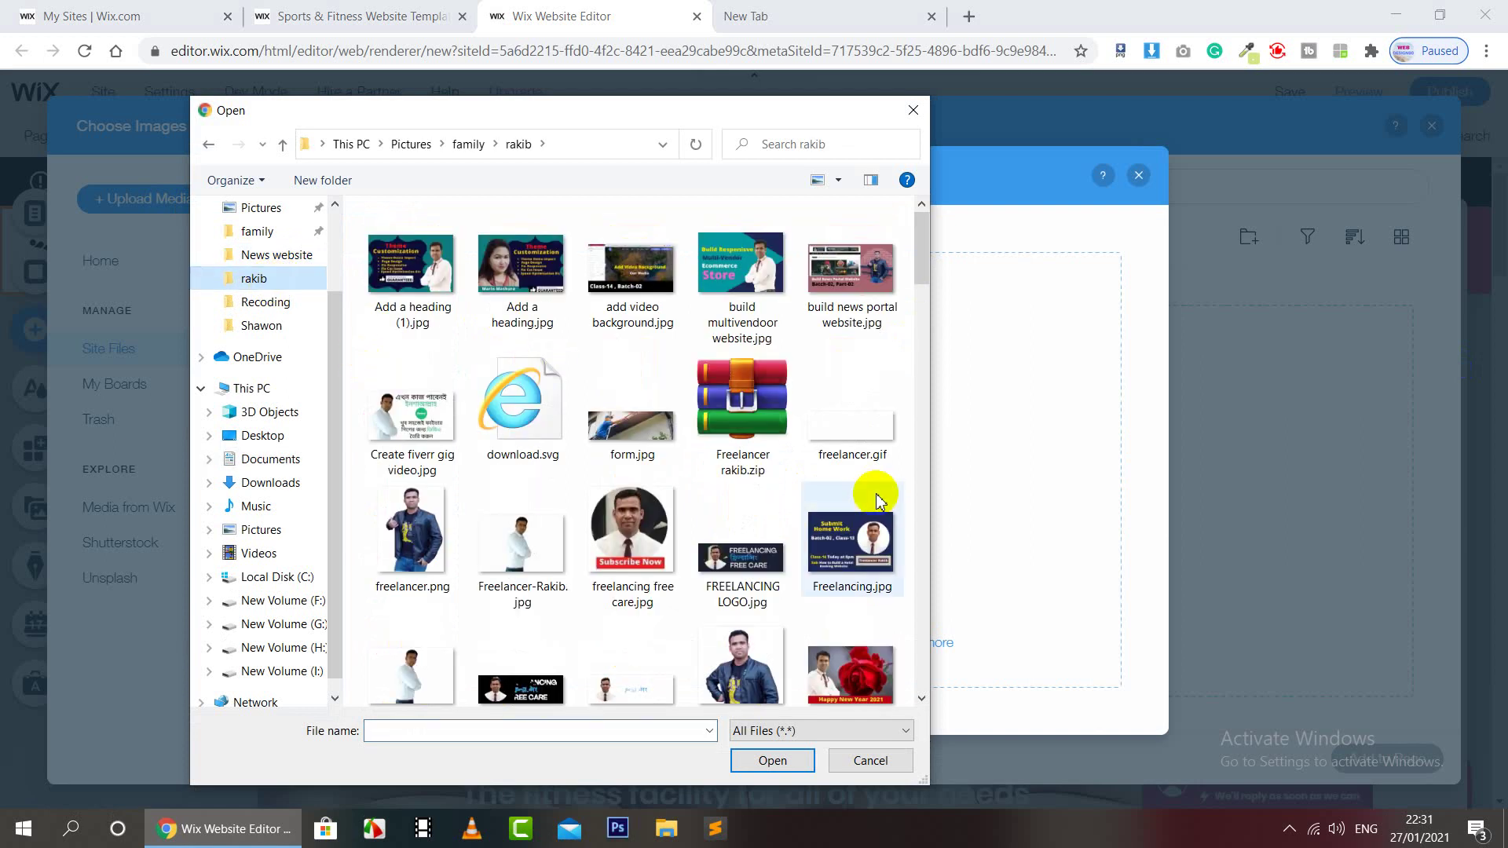
{"action": "left_click_drag", "start_coordinate": [927, 262], "coordinate": [922, 275]}
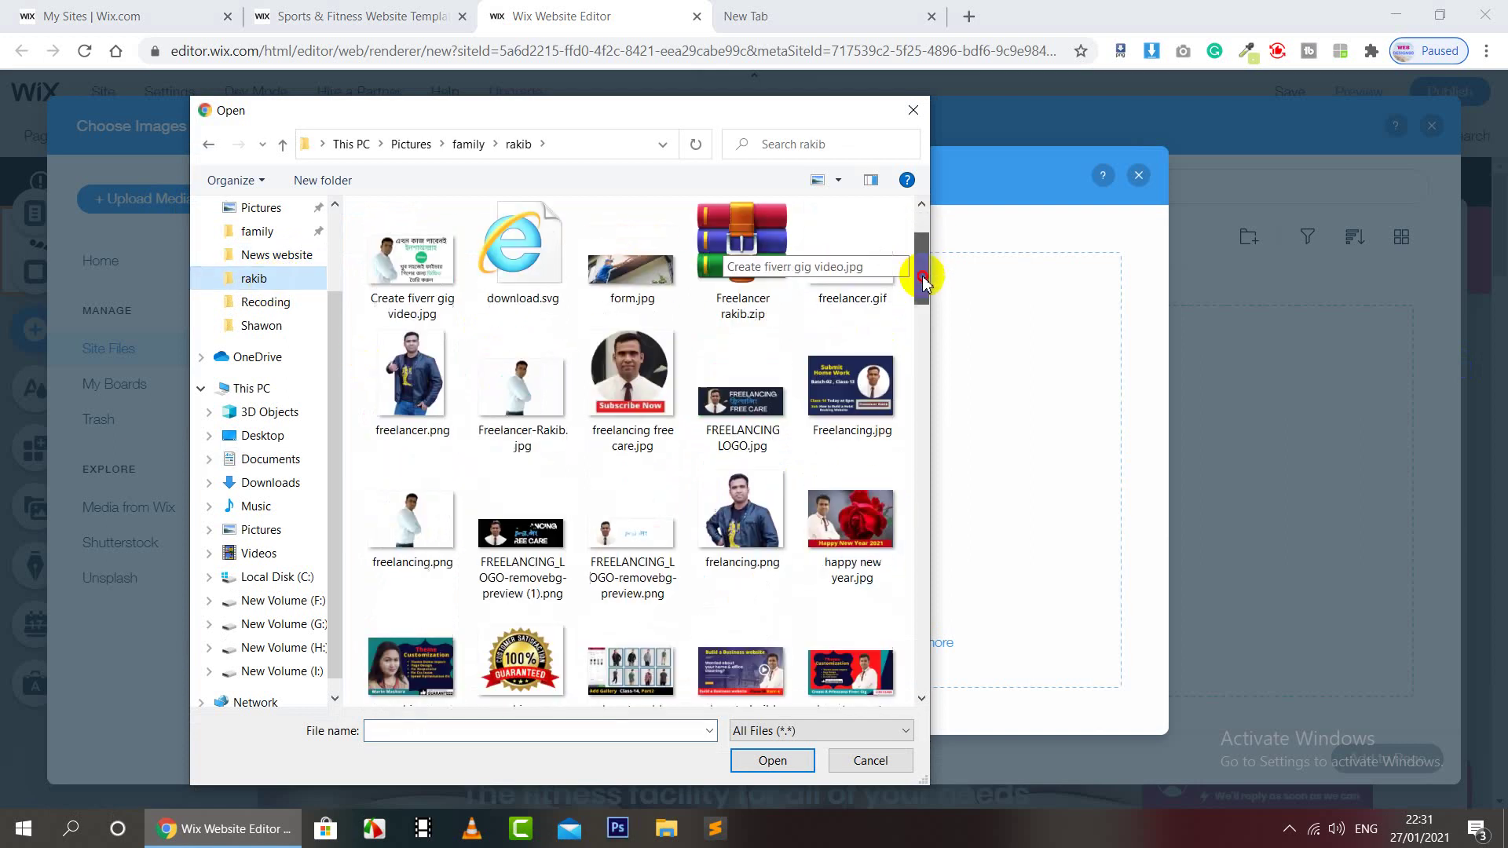
{"action": "left_click", "coordinate": [740, 393]}
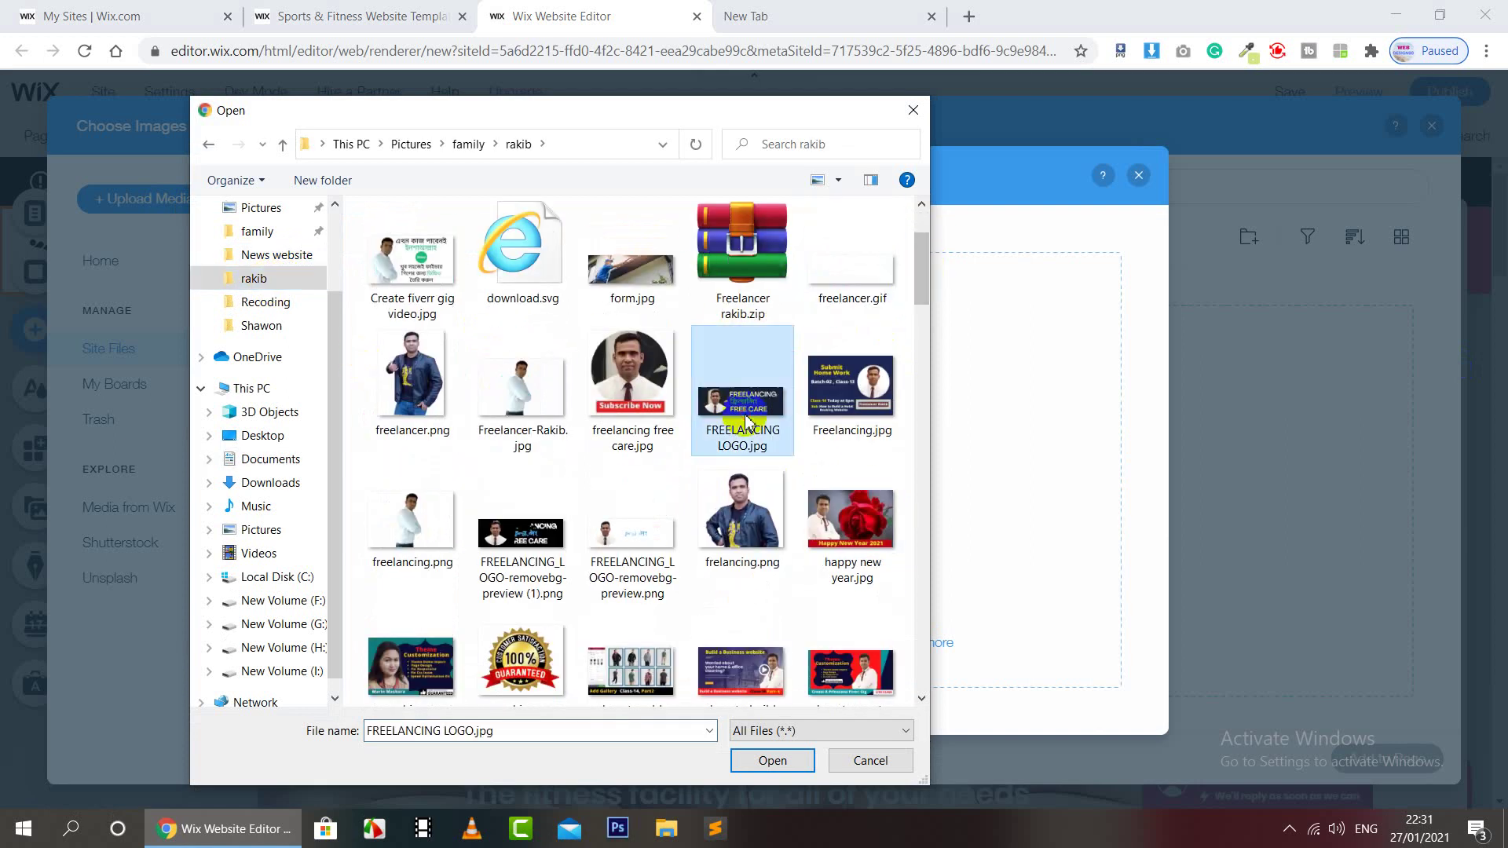
{"action": "left_click", "coordinate": [771, 761]}
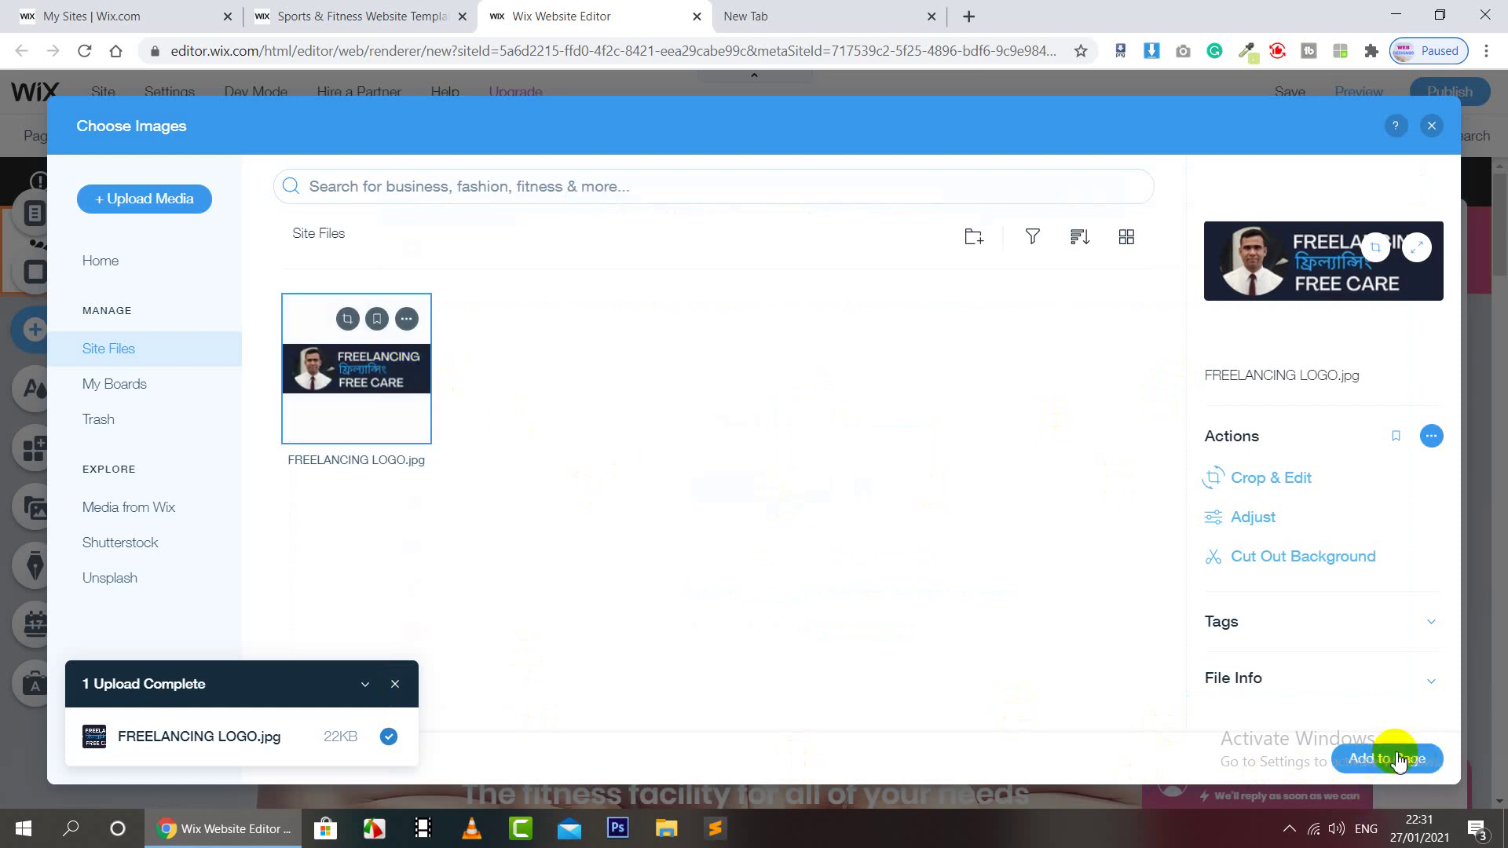
{"action": "left_click", "coordinate": [1397, 759]}
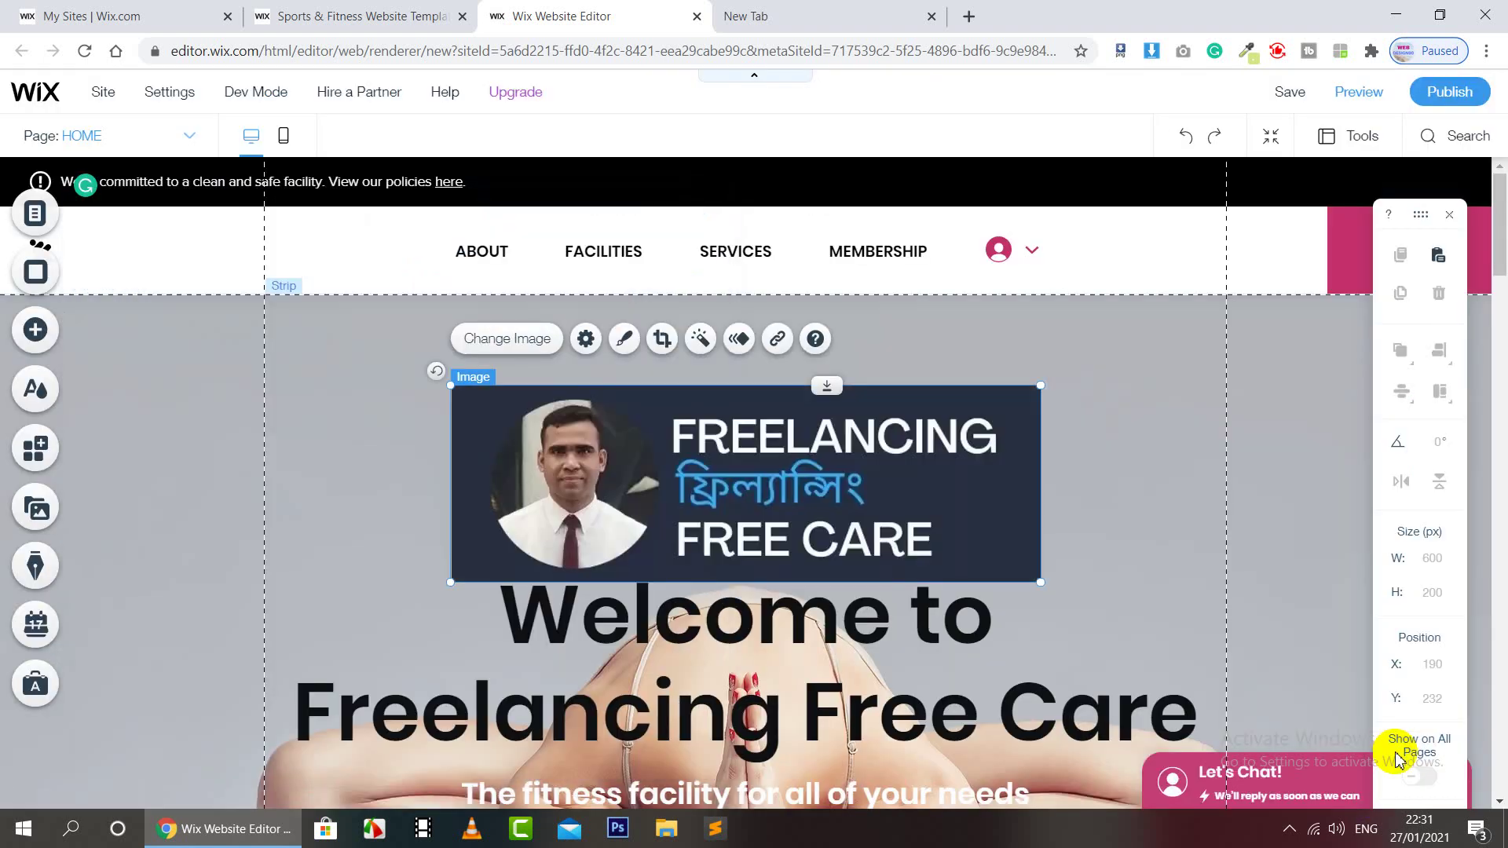
Shrink the logo image and move it into the site header, in the space before the ABOUT menu item
{"action": "left_click_drag", "start_coordinate": [1043, 381], "coordinate": [720, 514]}
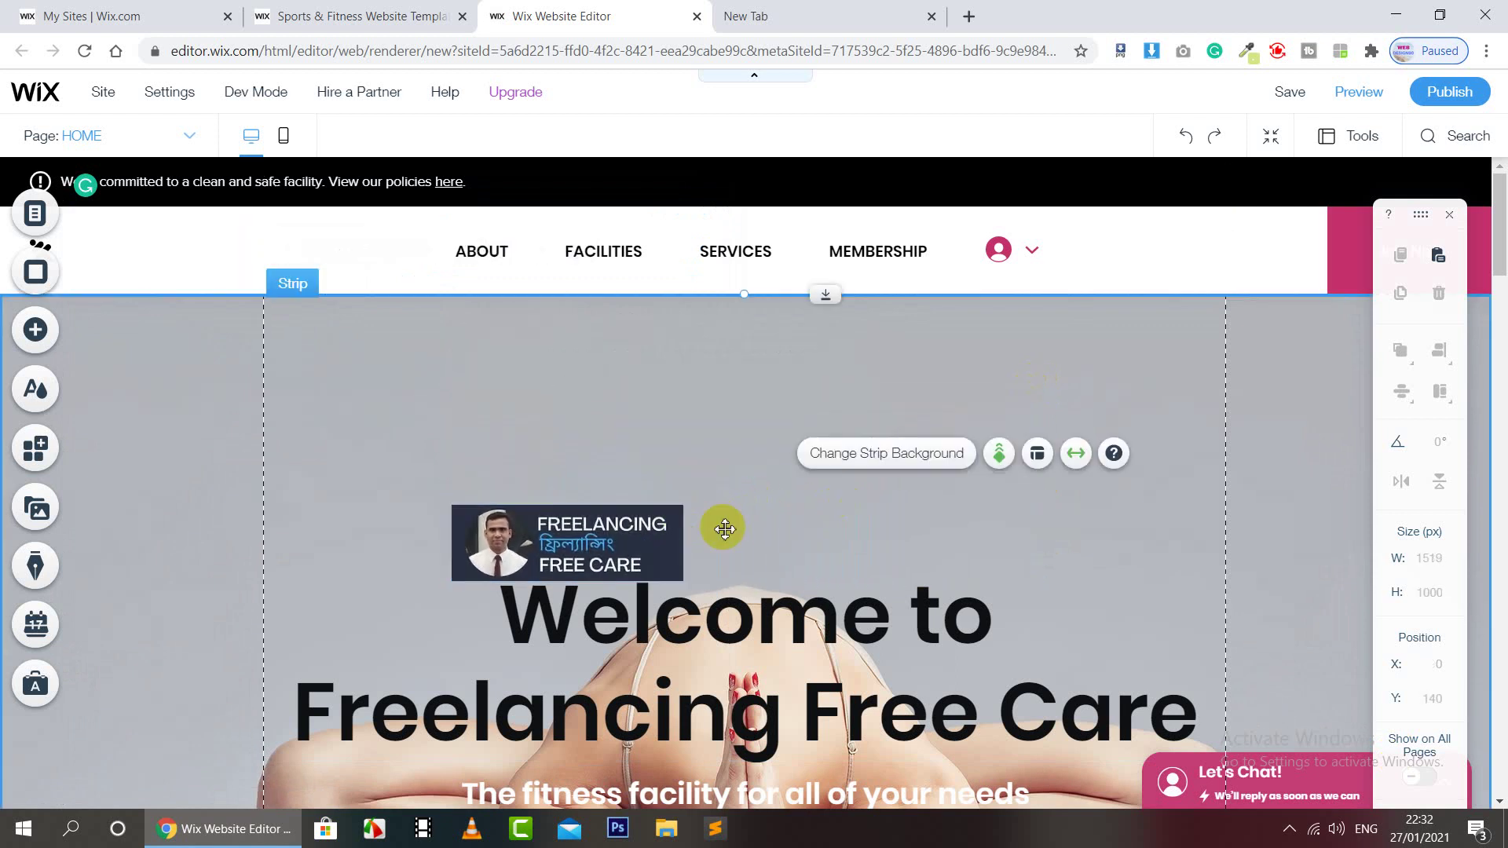
{"action": "left_click_drag", "start_coordinate": [663, 532], "coordinate": [317, 245]}
{"action": "left_click", "coordinate": [488, 388]}
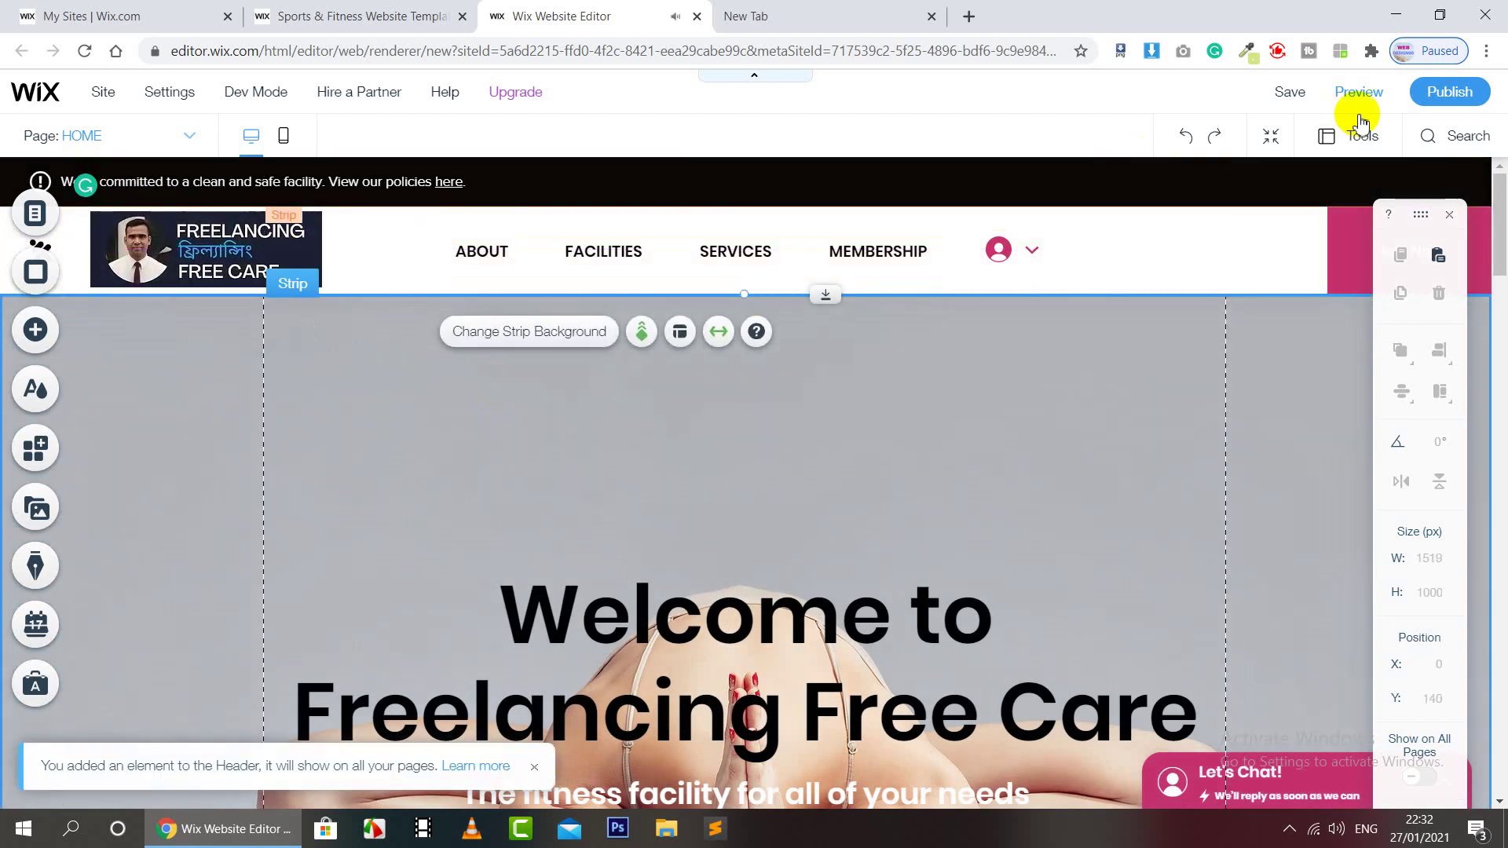
Choose the free Wix.com domain with the site address ending freelancing and save the site
{"action": "left_click", "coordinate": [1450, 91]}
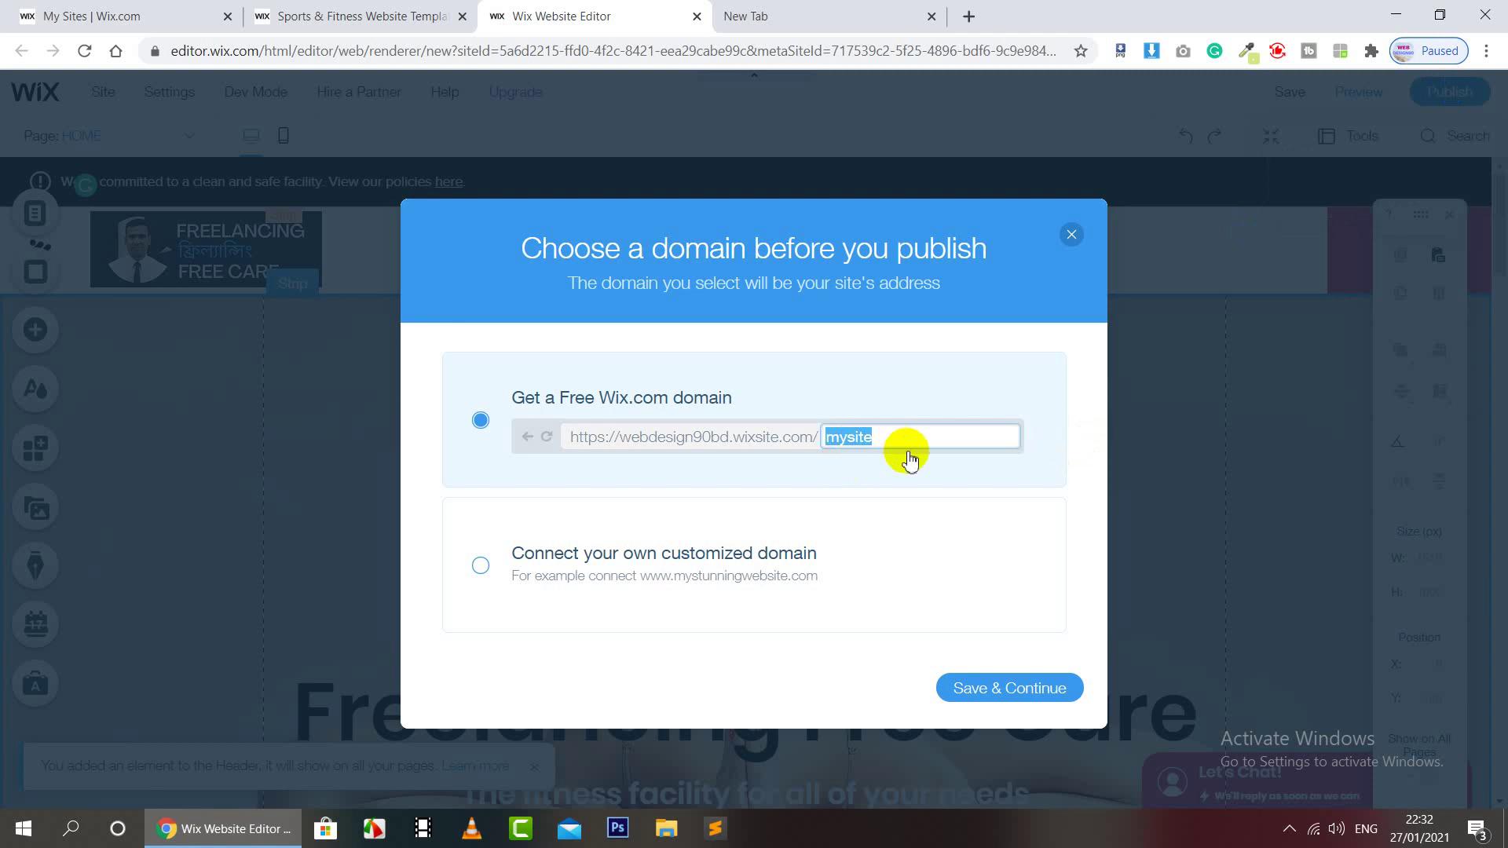
{"action": "type", "text": "f"}
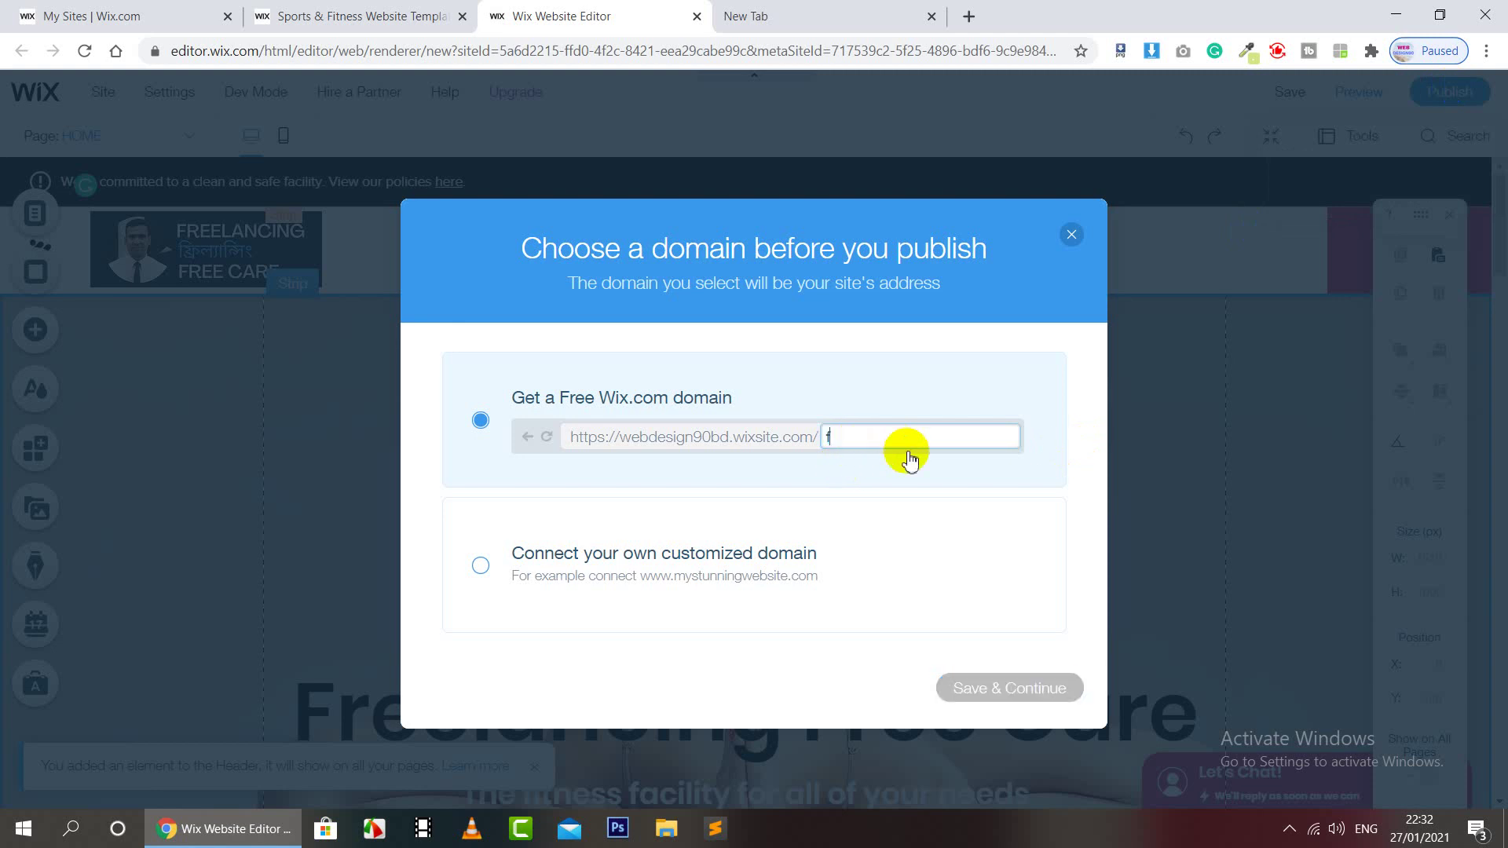
{"action": "type", "text": "reelancing"}
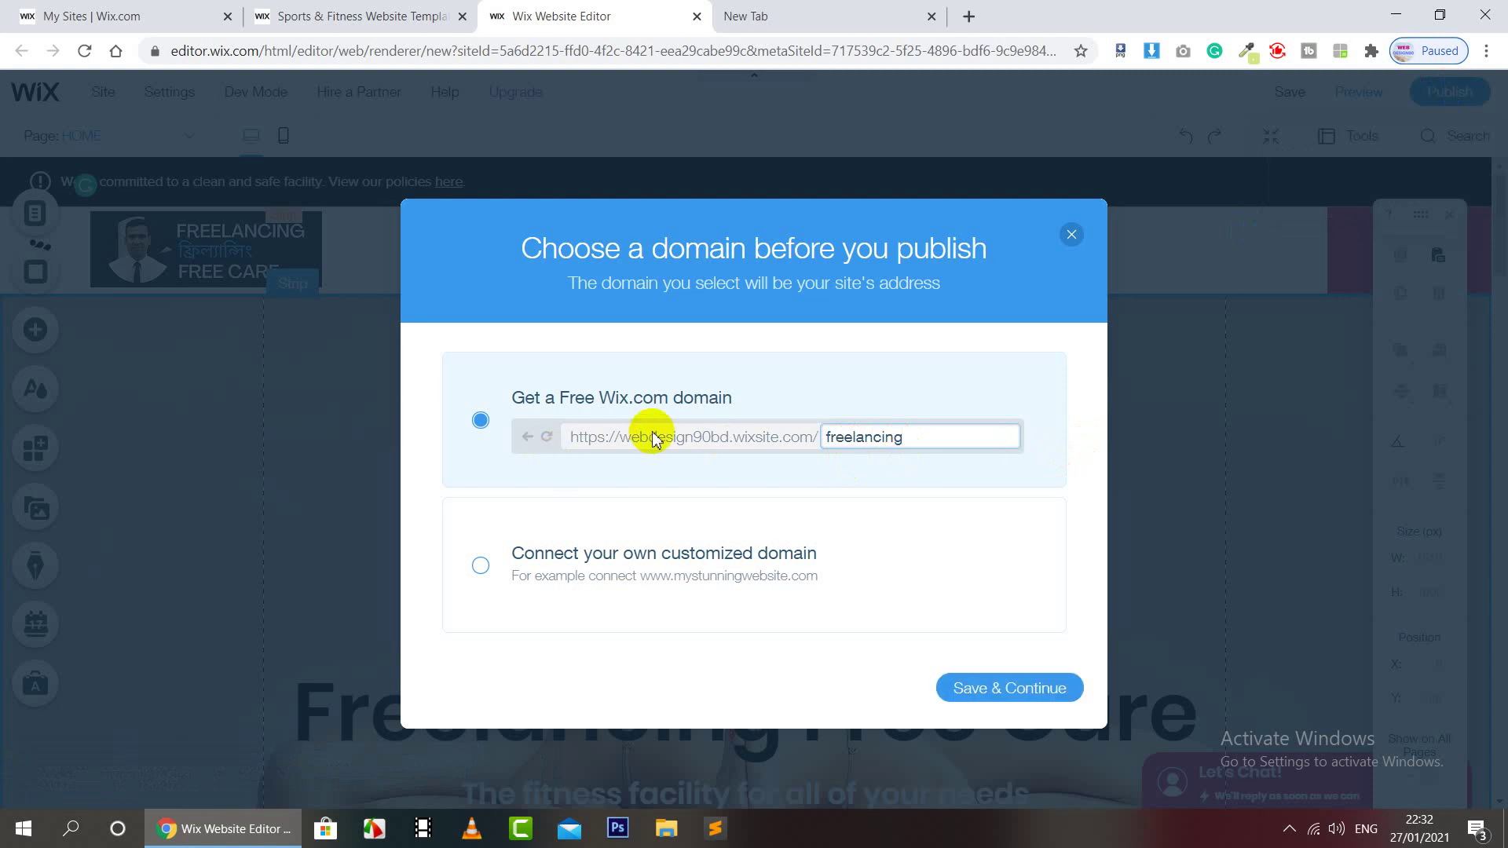
{"action": "left_click", "coordinate": [757, 438]}
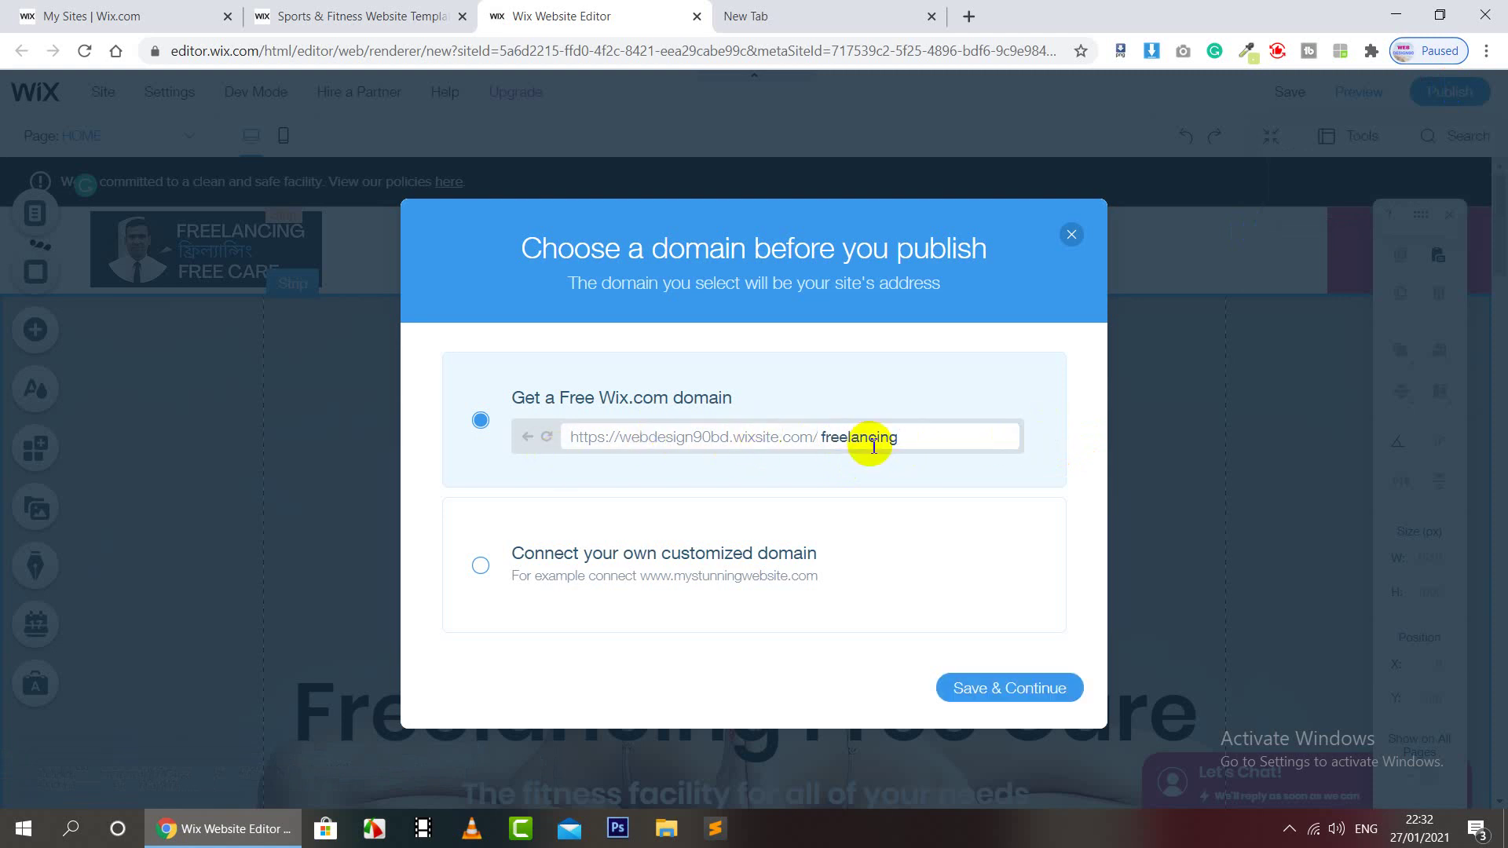
{"action": "left_click_drag", "start_coordinate": [900, 438], "coordinate": [687, 437]}
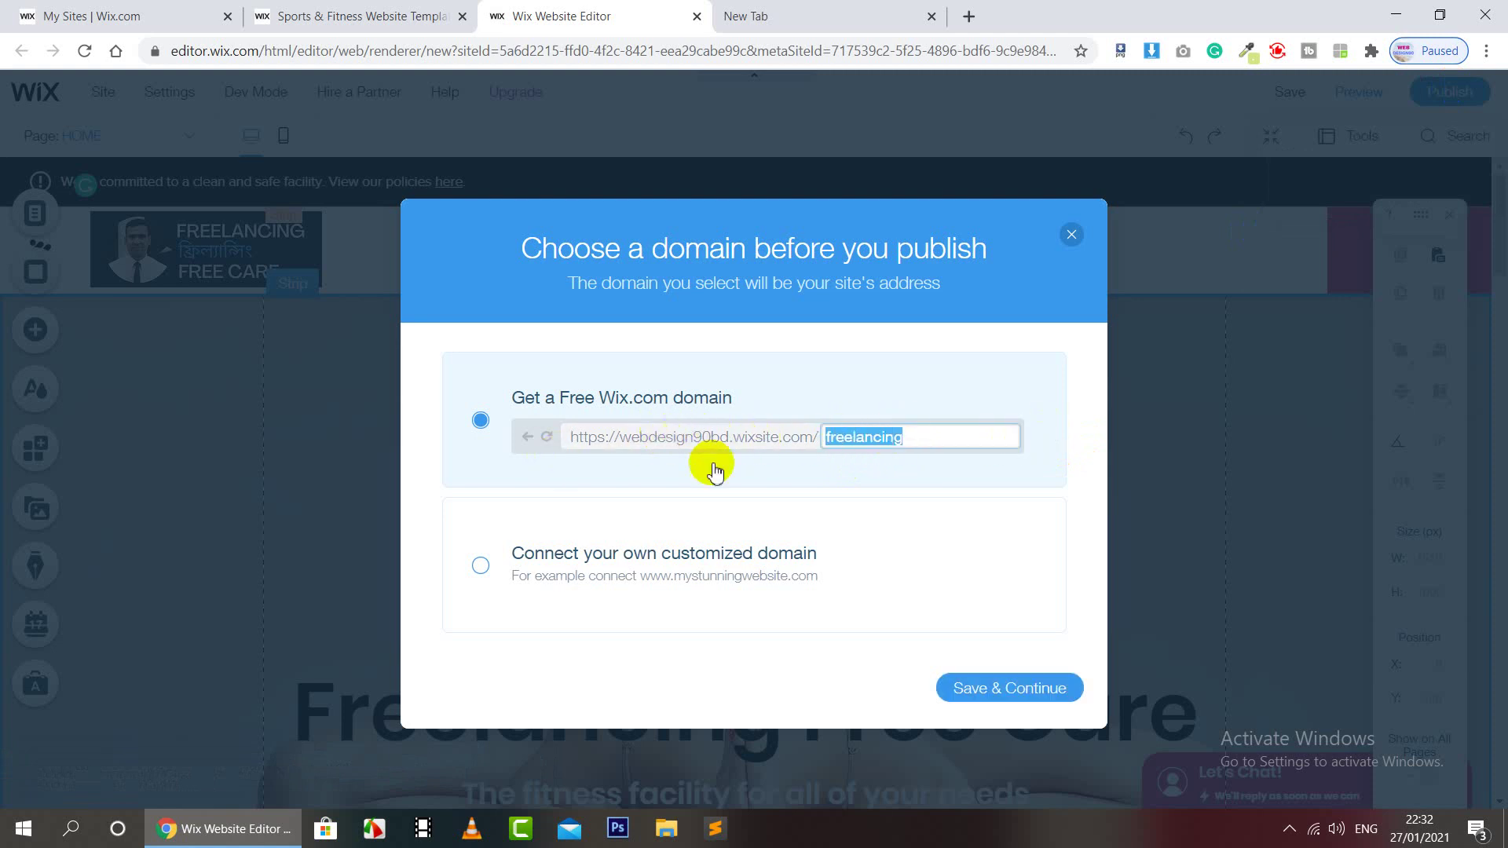
{"action": "left_click", "coordinate": [989, 701]}
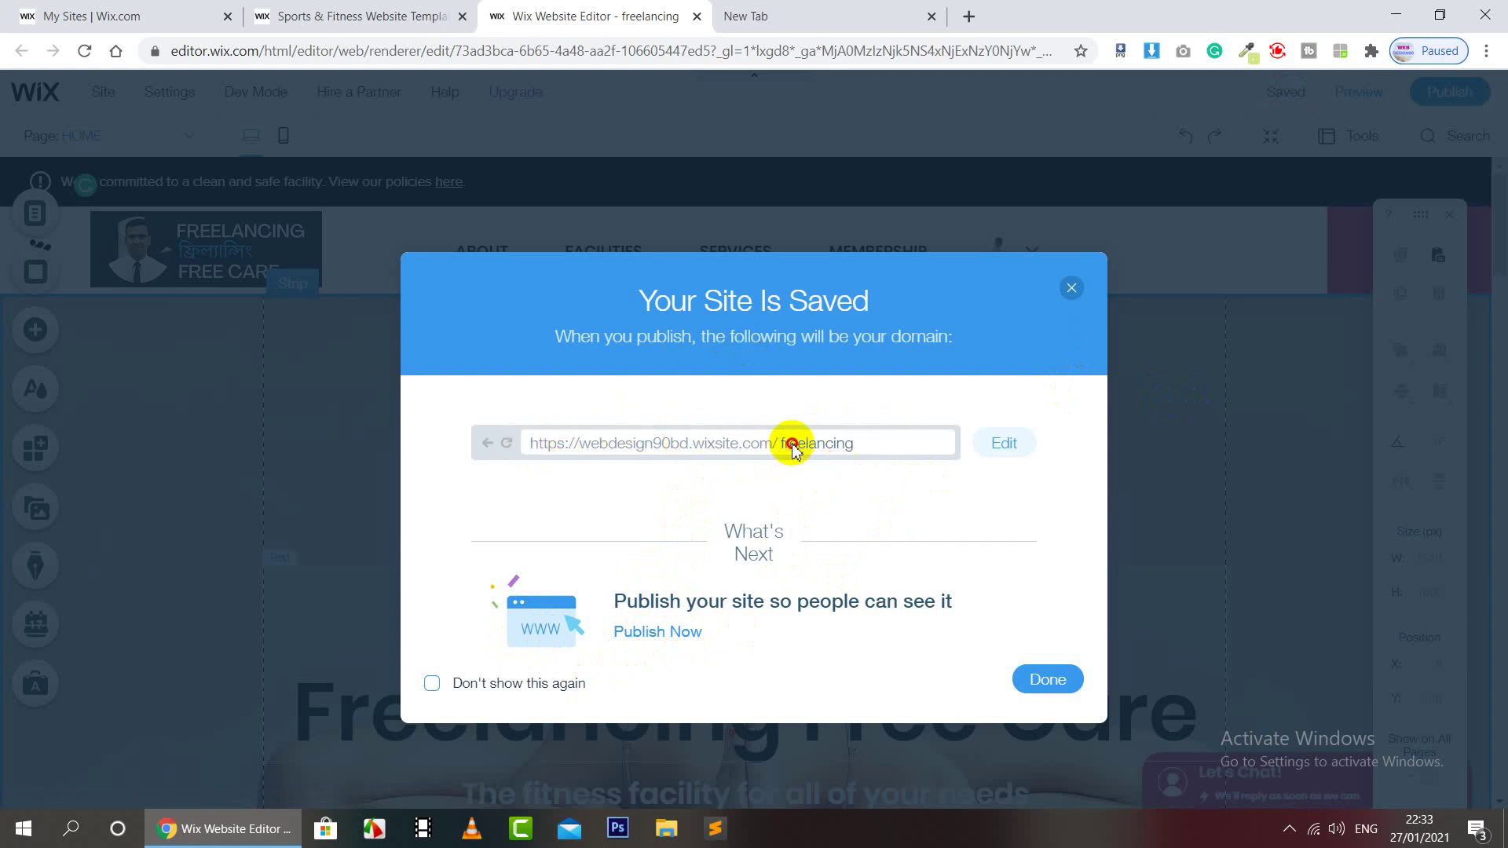
Publish the site and copy its full live web address
{"action": "left_click", "coordinate": [650, 631]}
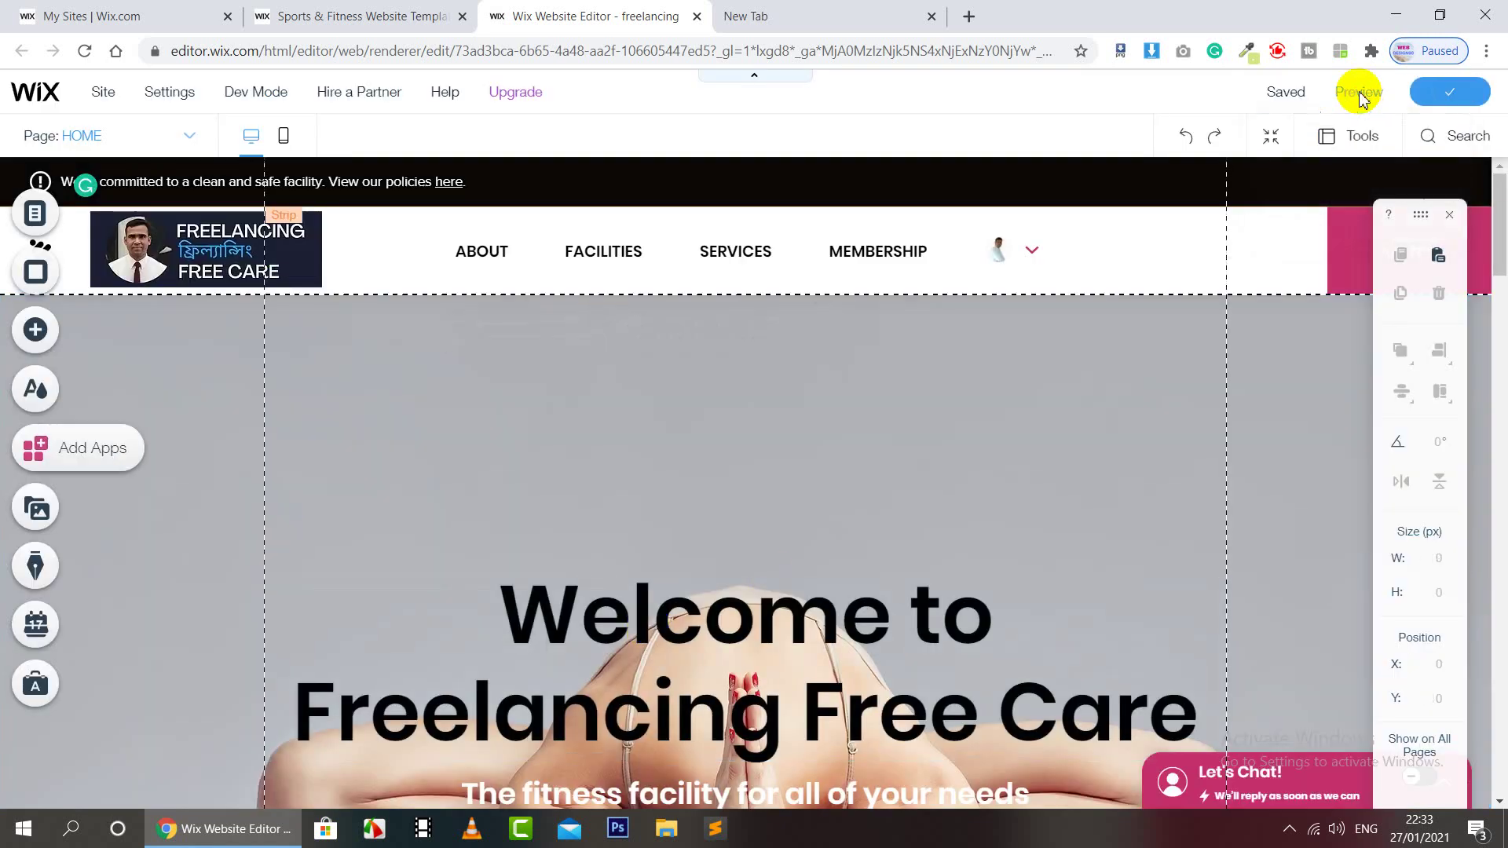
{"action": "left_click", "coordinate": [1360, 98]}
{"action": "double_click", "coordinate": [819, 402]}
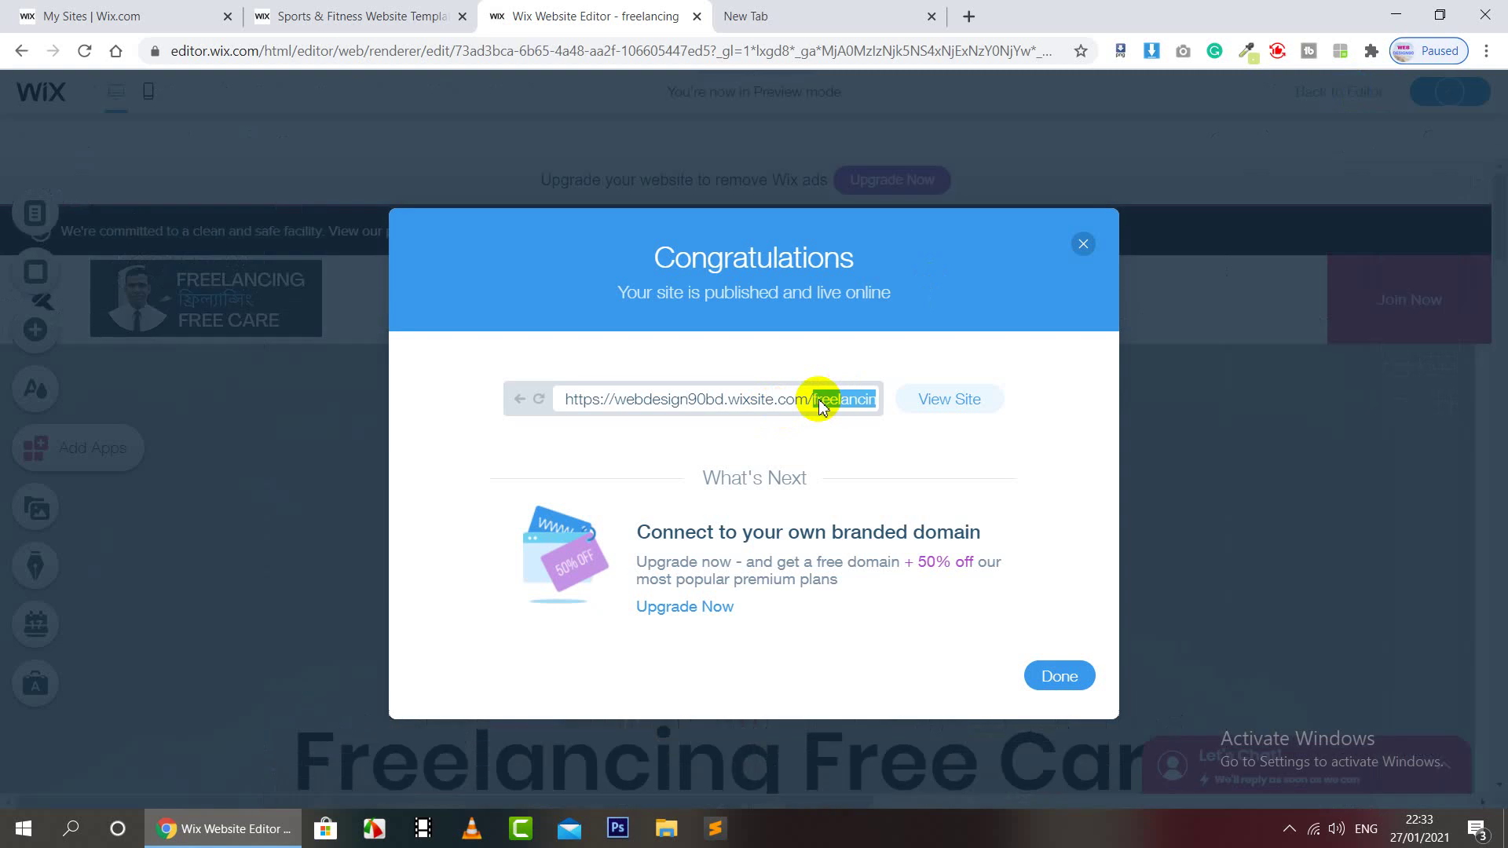
{"action": "left_click", "coordinate": [820, 402]}
{"action": "right_click", "coordinate": [821, 400]}
{"action": "left_click", "coordinate": [861, 411]}
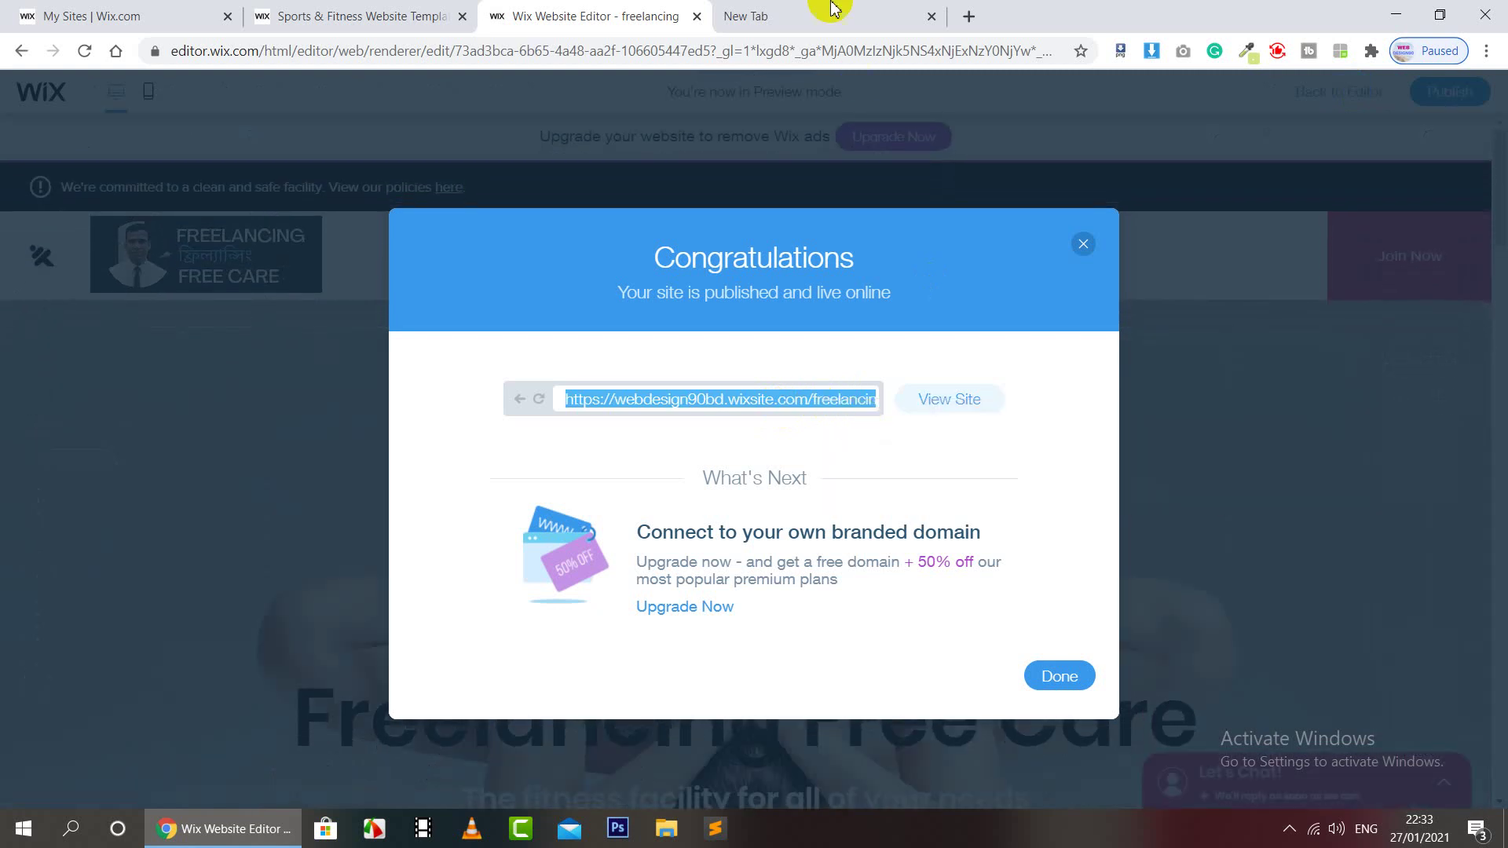
Open the copied site address in the empty browser tab
{"action": "left_click", "coordinate": [834, 9]}
{"action": "right_click", "coordinate": [781, 52]}
{"action": "left_click", "coordinate": [911, 199]}
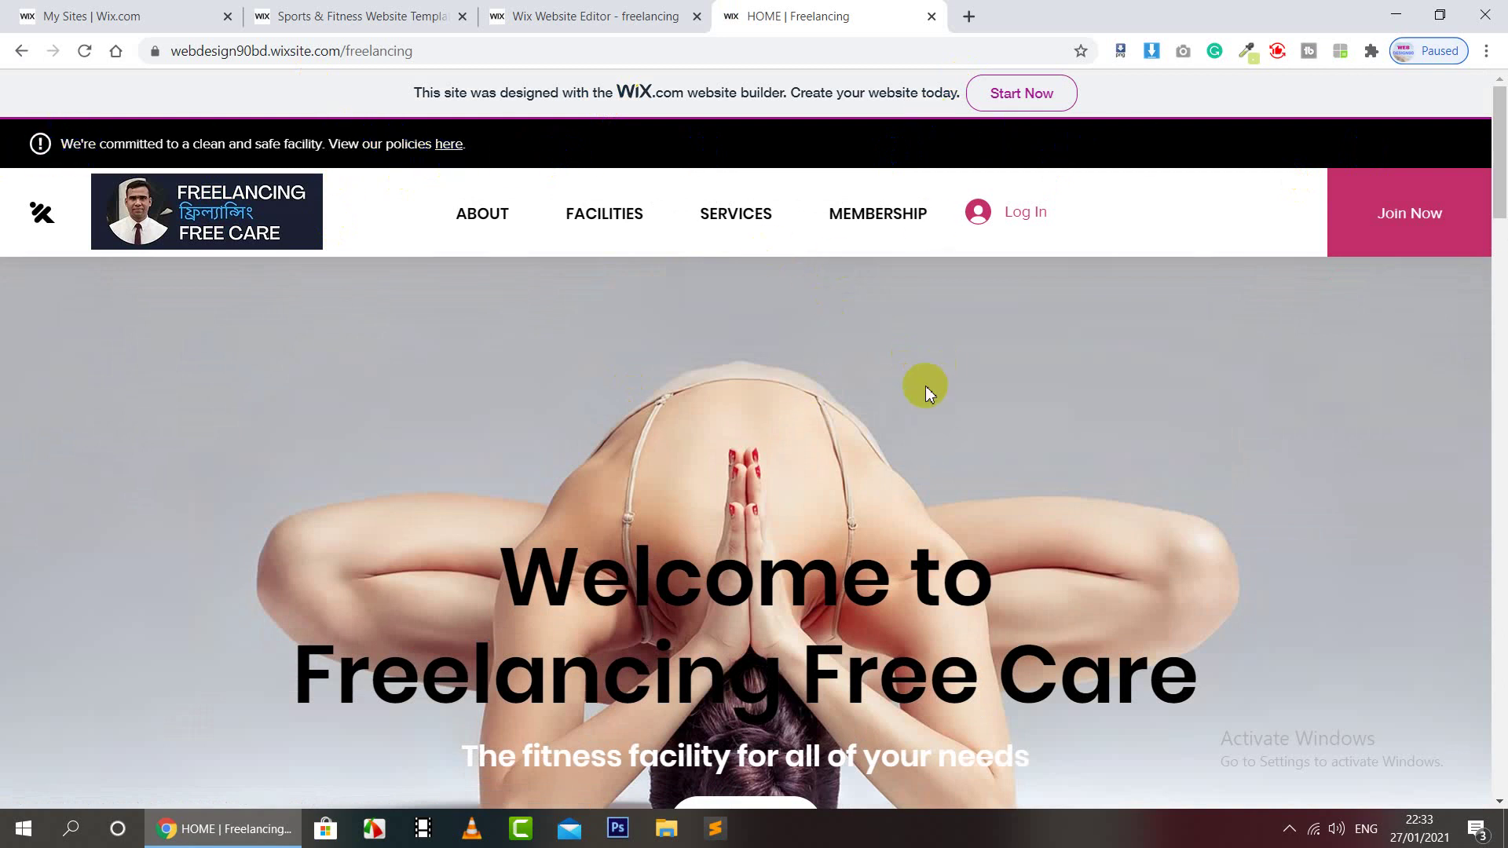
Examine the published home page, including its content sections and the images in the Top Notch Facilities gallery
{"action": "scroll", "coordinate": [1339, 408], "scroll_direction": "down", "scroll_amount": 8}
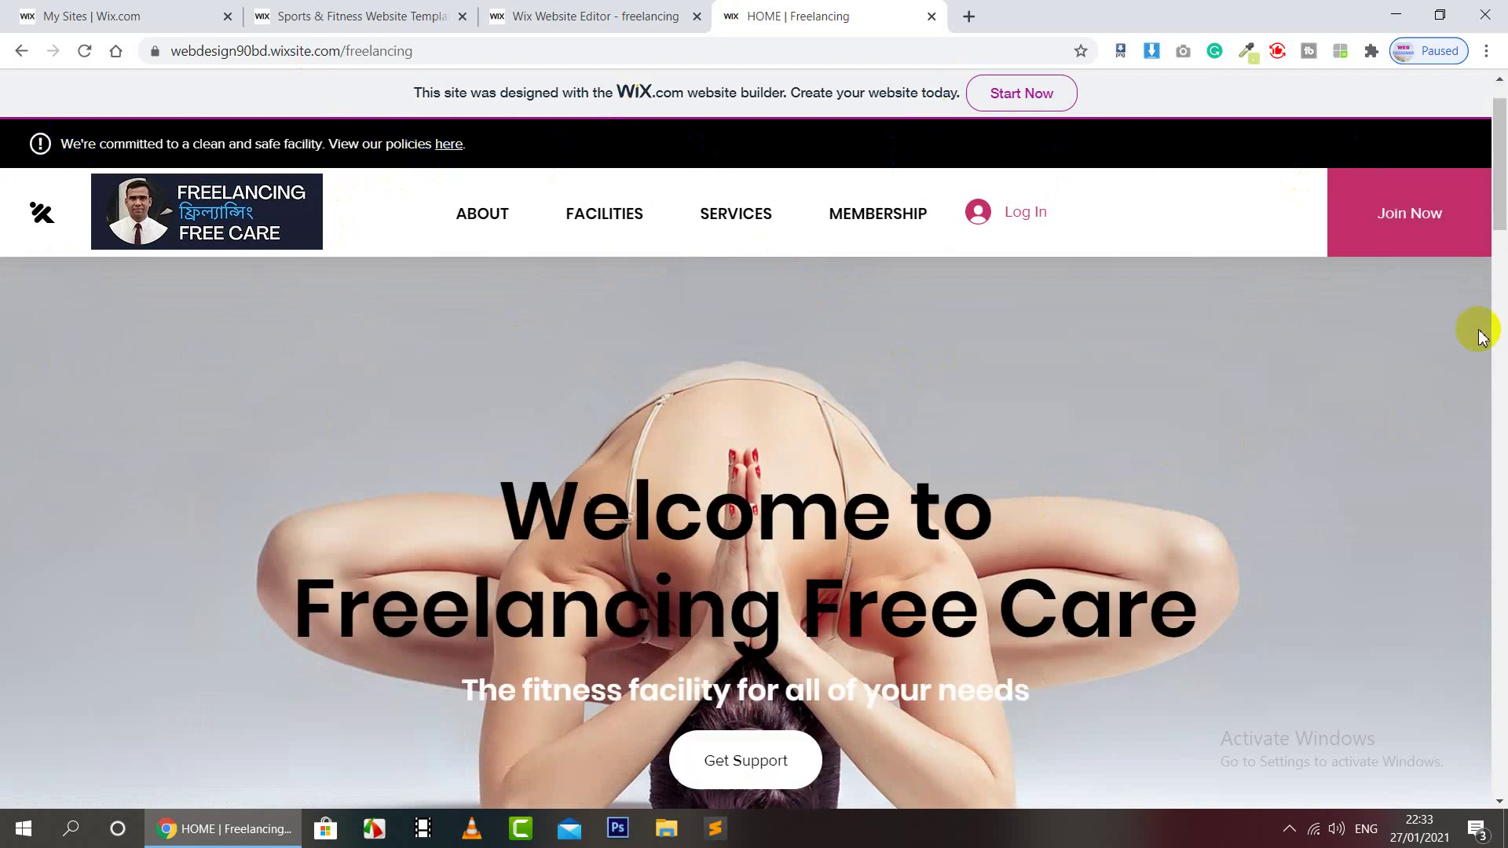
{"action": "scroll", "coordinate": [1340, 410], "scroll_direction": "down", "scroll_amount": 10}
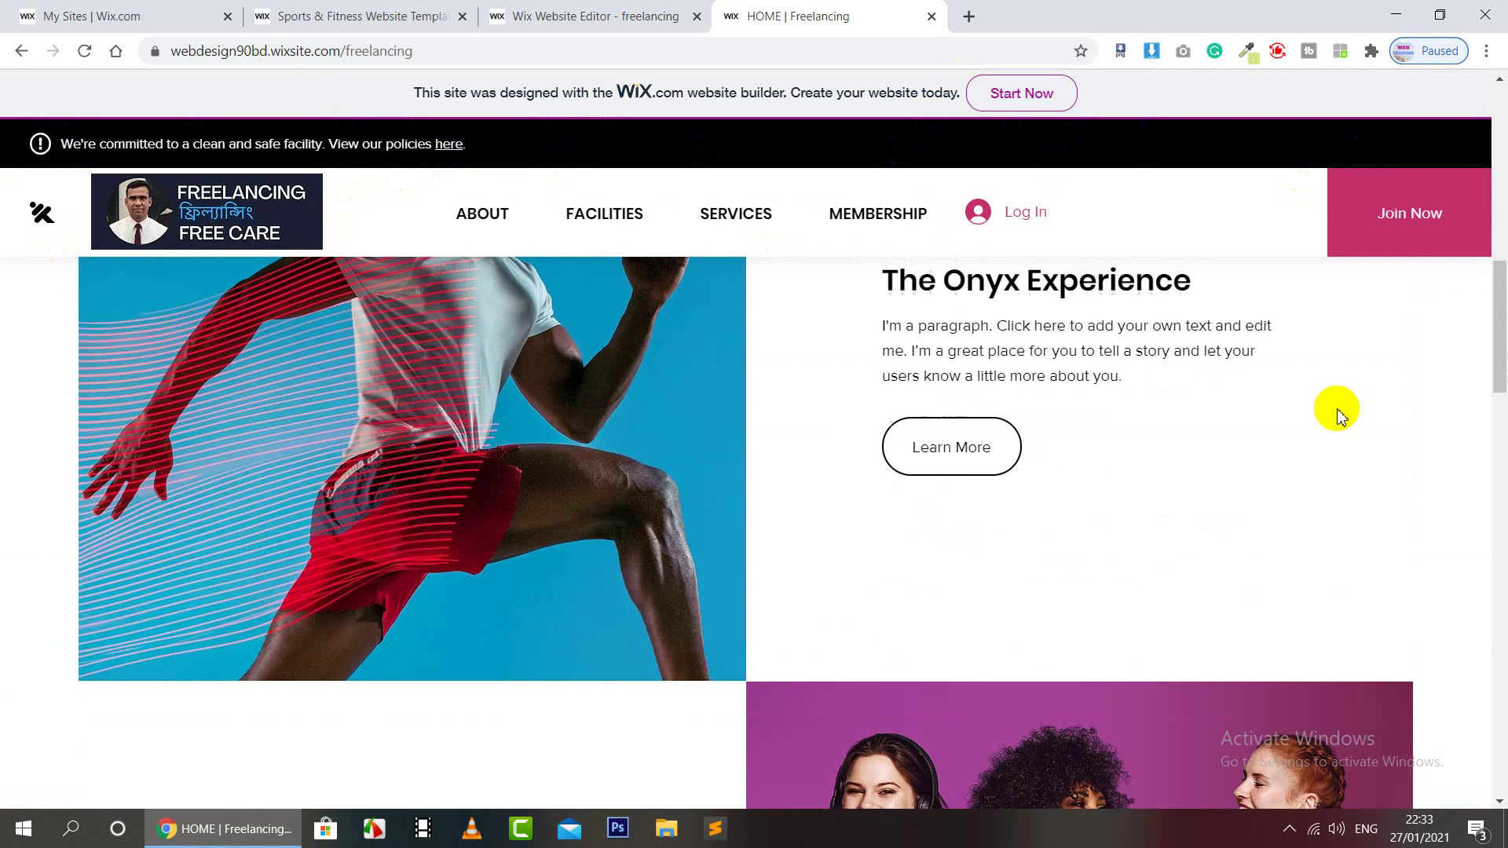
{"action": "scroll", "coordinate": [1340, 416], "scroll_direction": "down", "scroll_amount": 4}
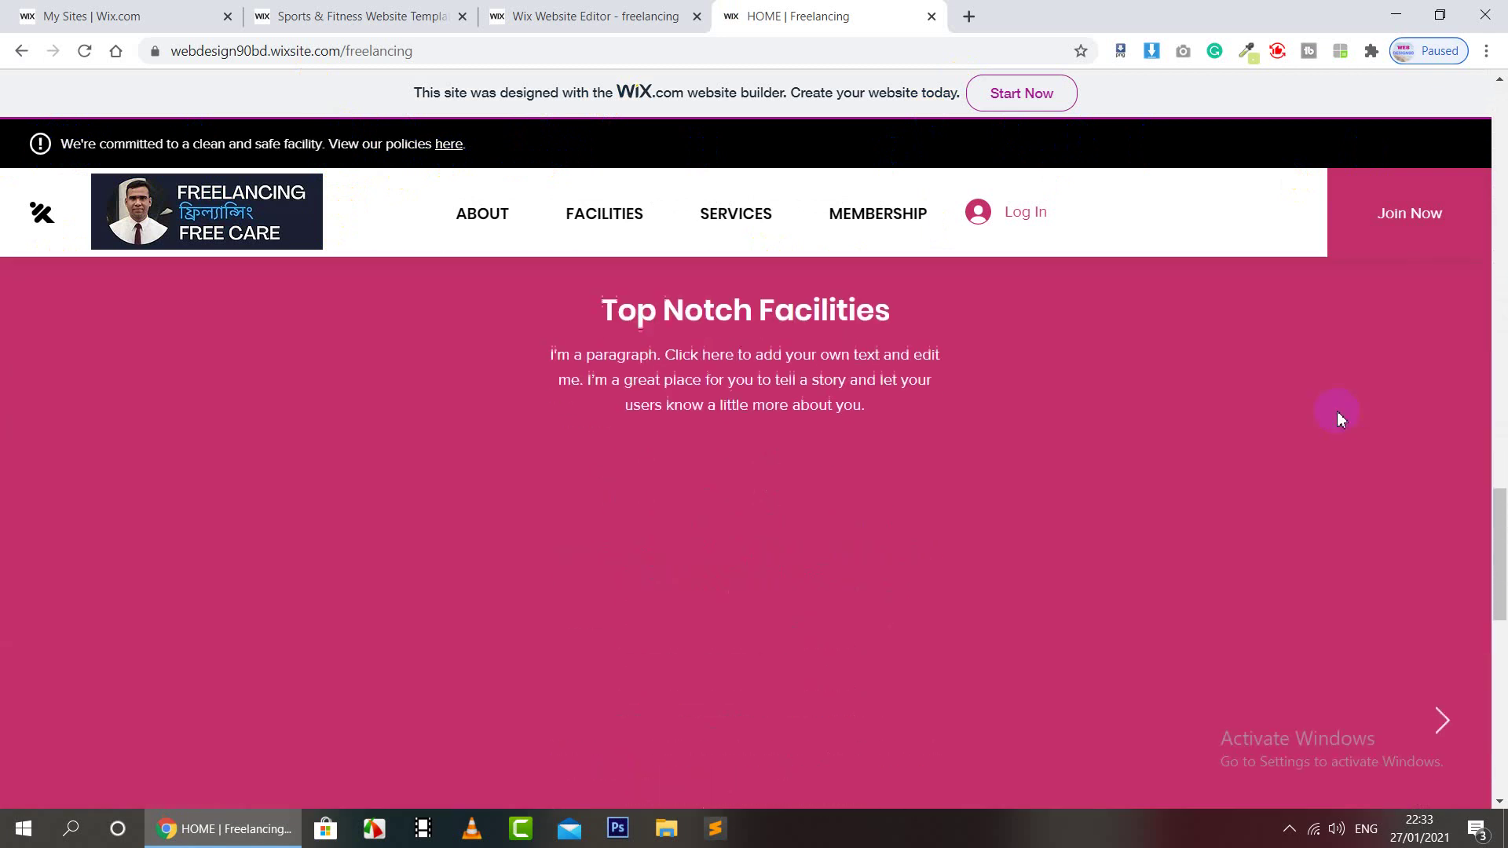
{"action": "scroll", "coordinate": [1421, 626], "scroll_direction": "down", "scroll_amount": 3}
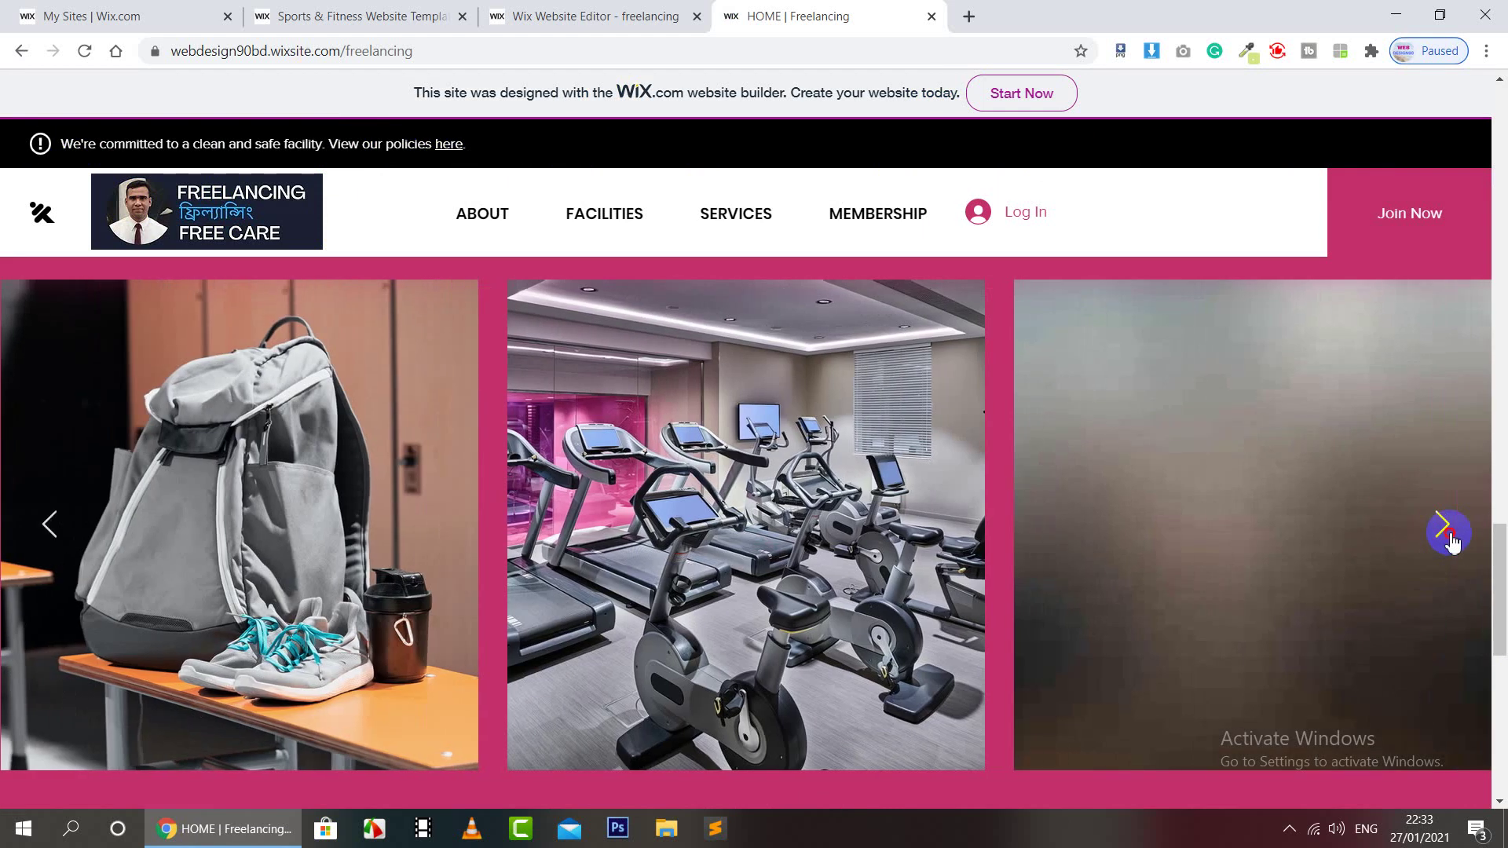
{"action": "left_click", "coordinate": [1451, 535]}
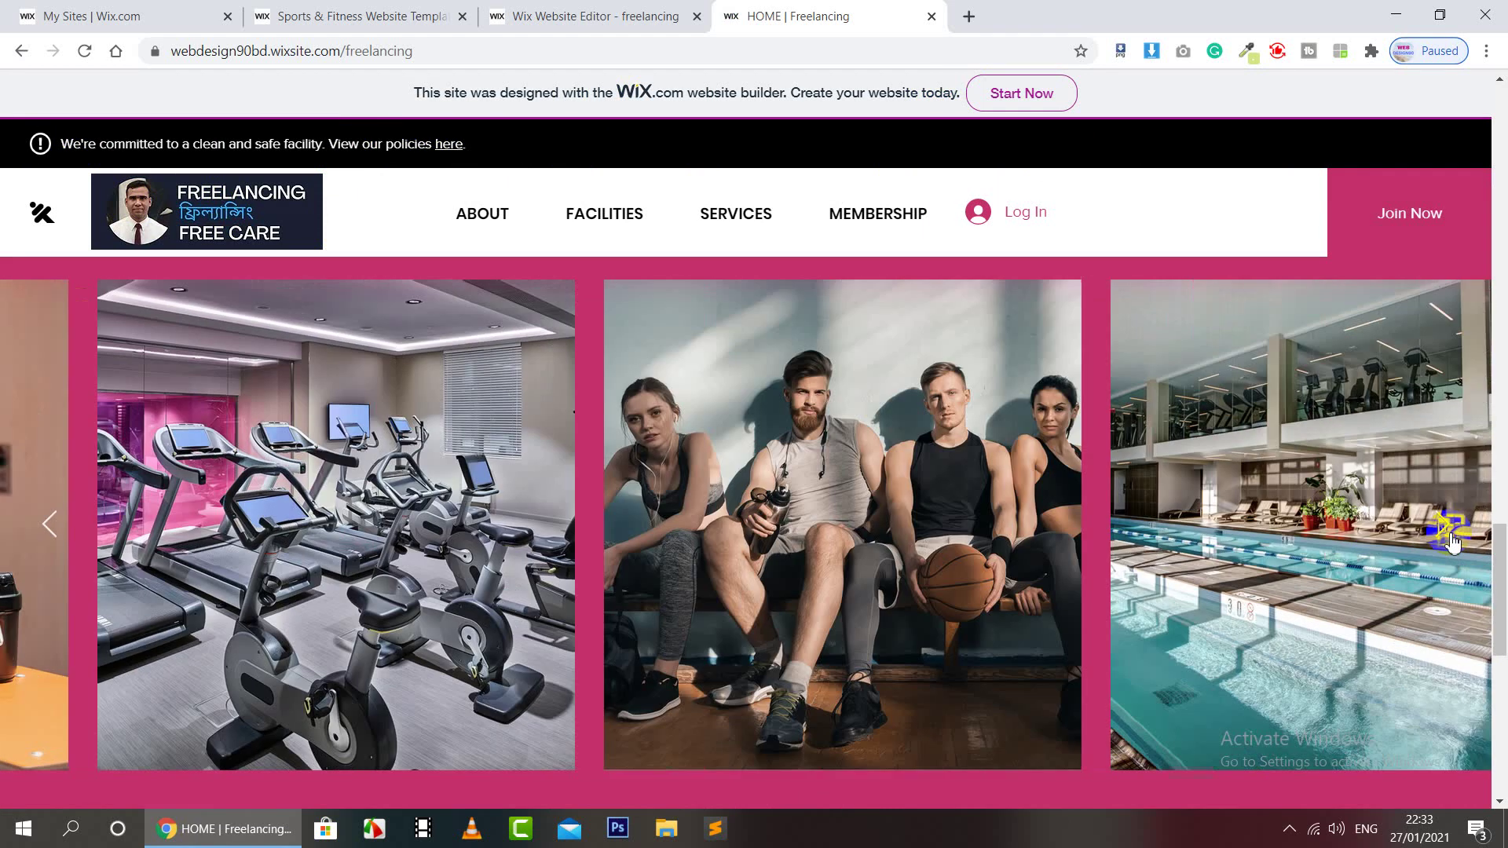
{"action": "left_click", "coordinate": [1451, 535]}
{"action": "left_click", "coordinate": [1451, 535]}
{"action": "left_click", "coordinate": [1451, 534]}
{"action": "scroll", "coordinate": [1148, 501], "scroll_direction": "down", "scroll_amount": 9}
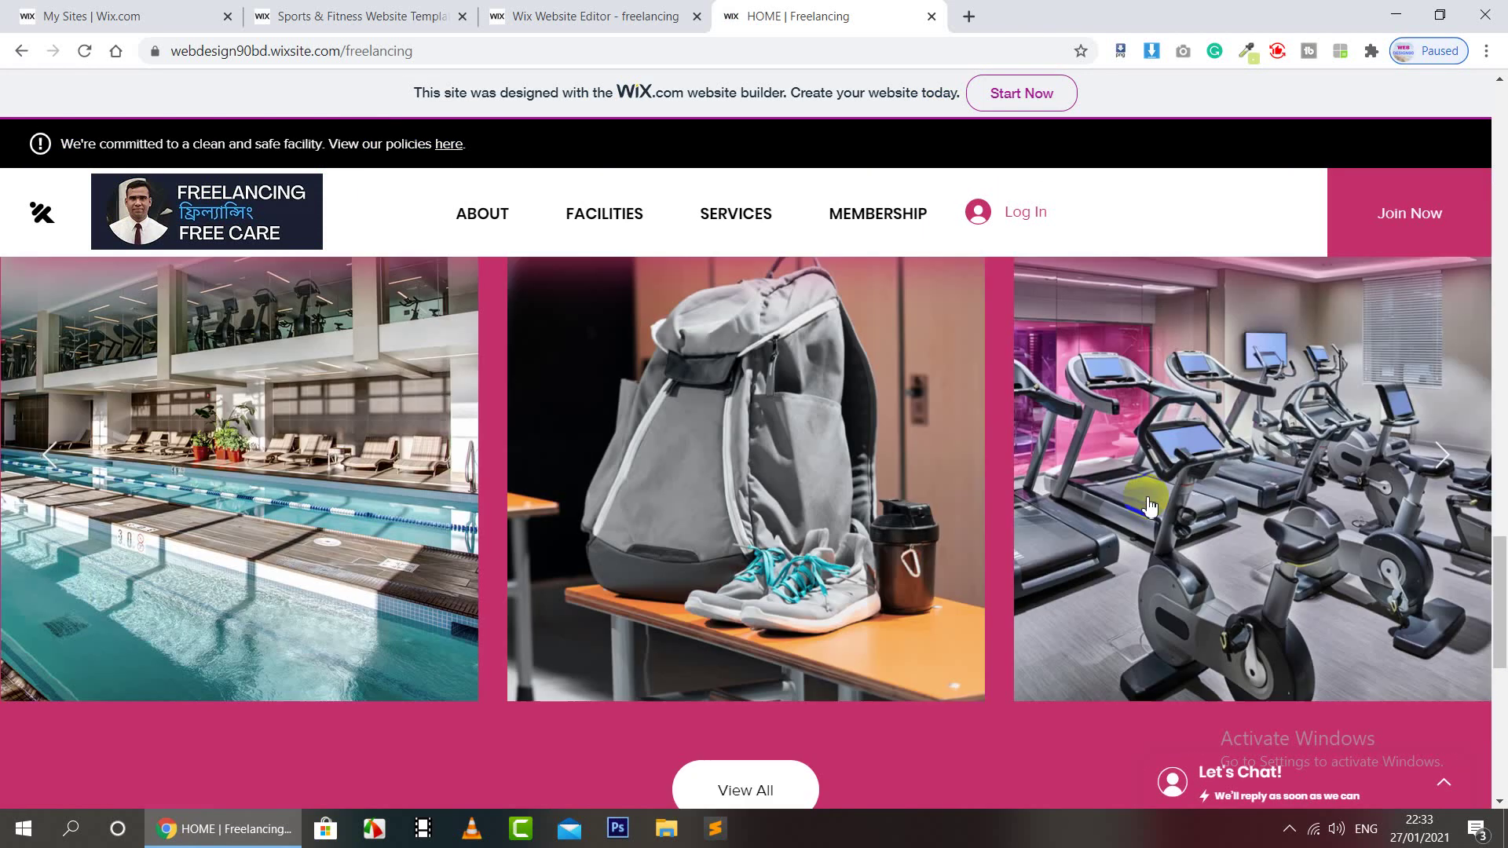
{"action": "scroll", "coordinate": [1149, 497], "scroll_direction": "up", "scroll_amount": 10}
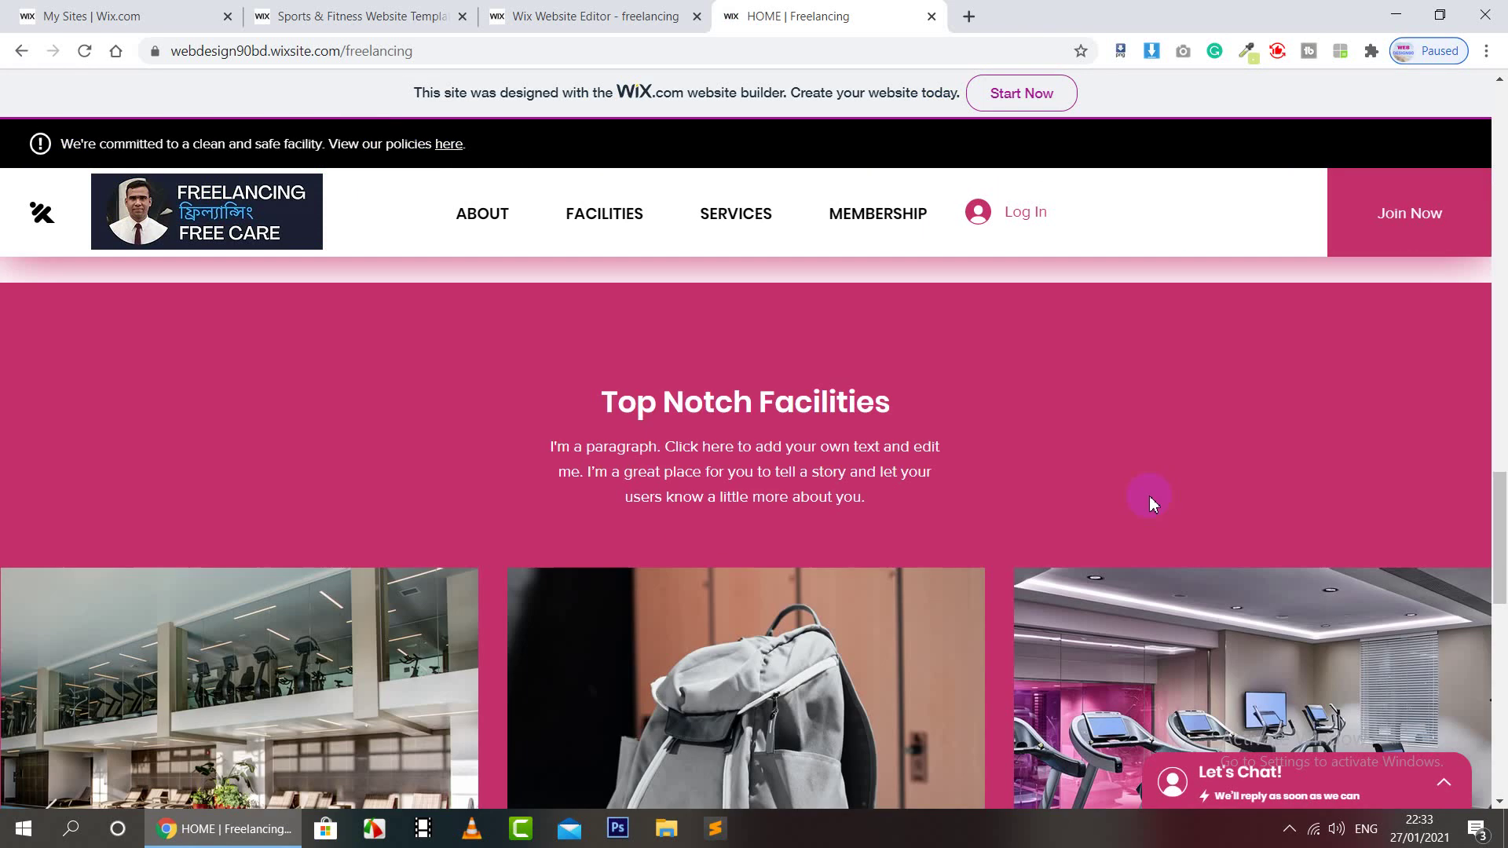
Examine the About and Facilities pages of the published site, including the page footer and the Members Area section
{"action": "left_click", "coordinate": [486, 214]}
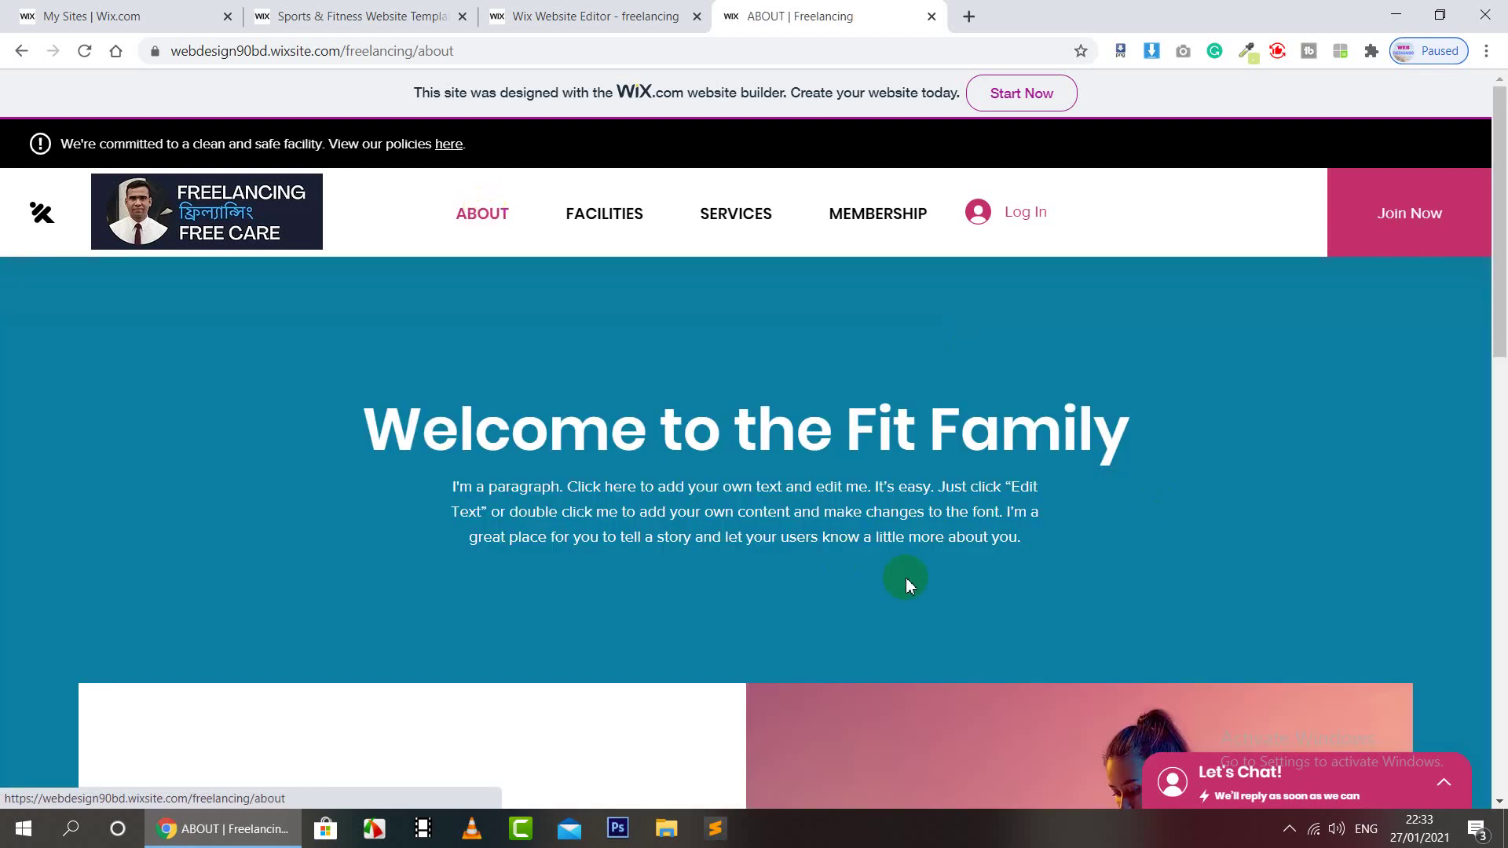
{"action": "scroll", "coordinate": [1087, 515], "scroll_direction": "down", "scroll_amount": 15}
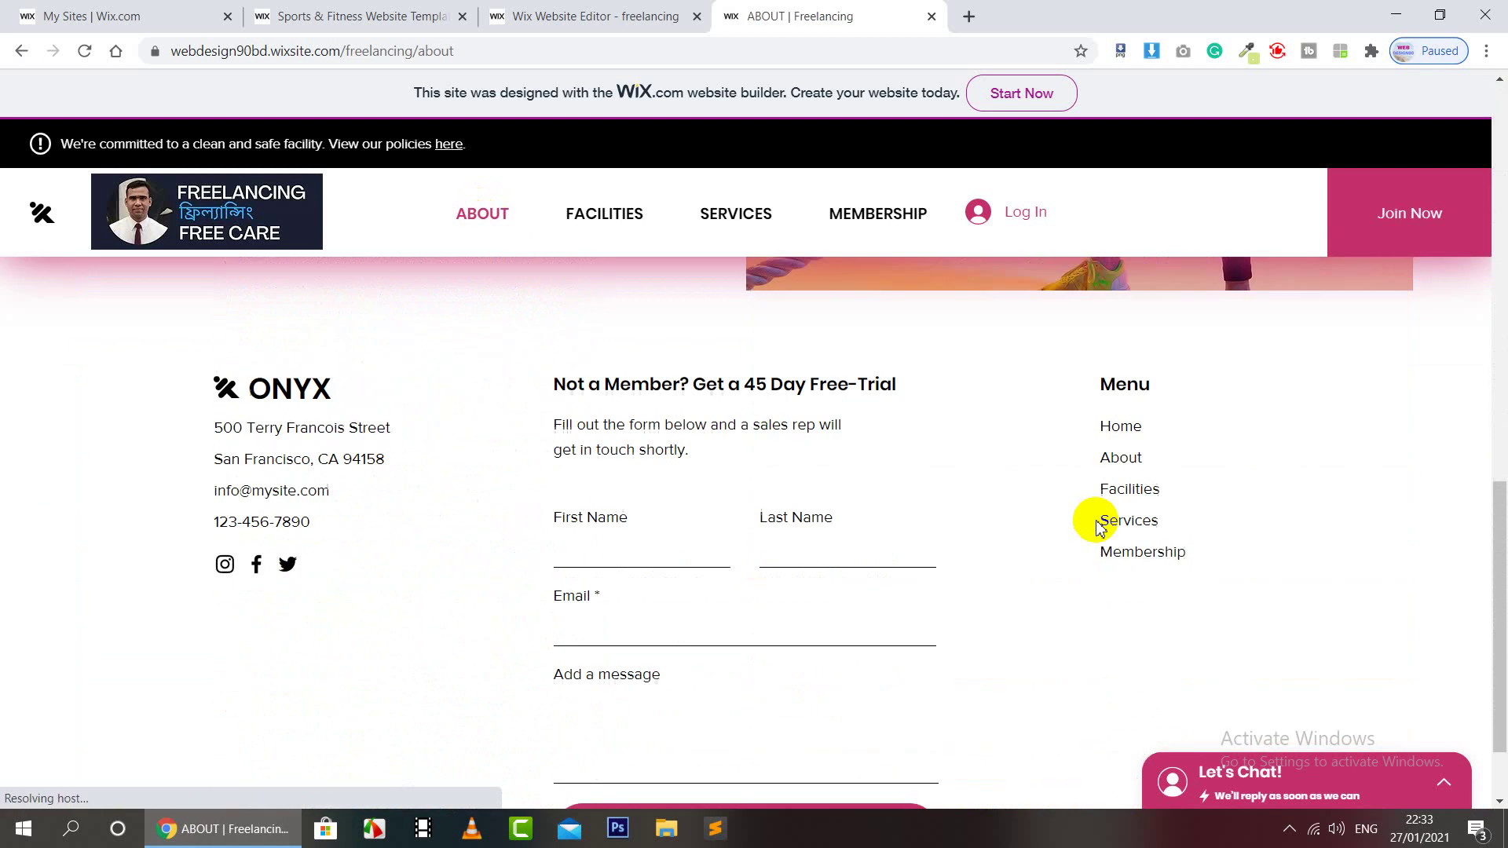
{"action": "left_click", "coordinate": [633, 214]}
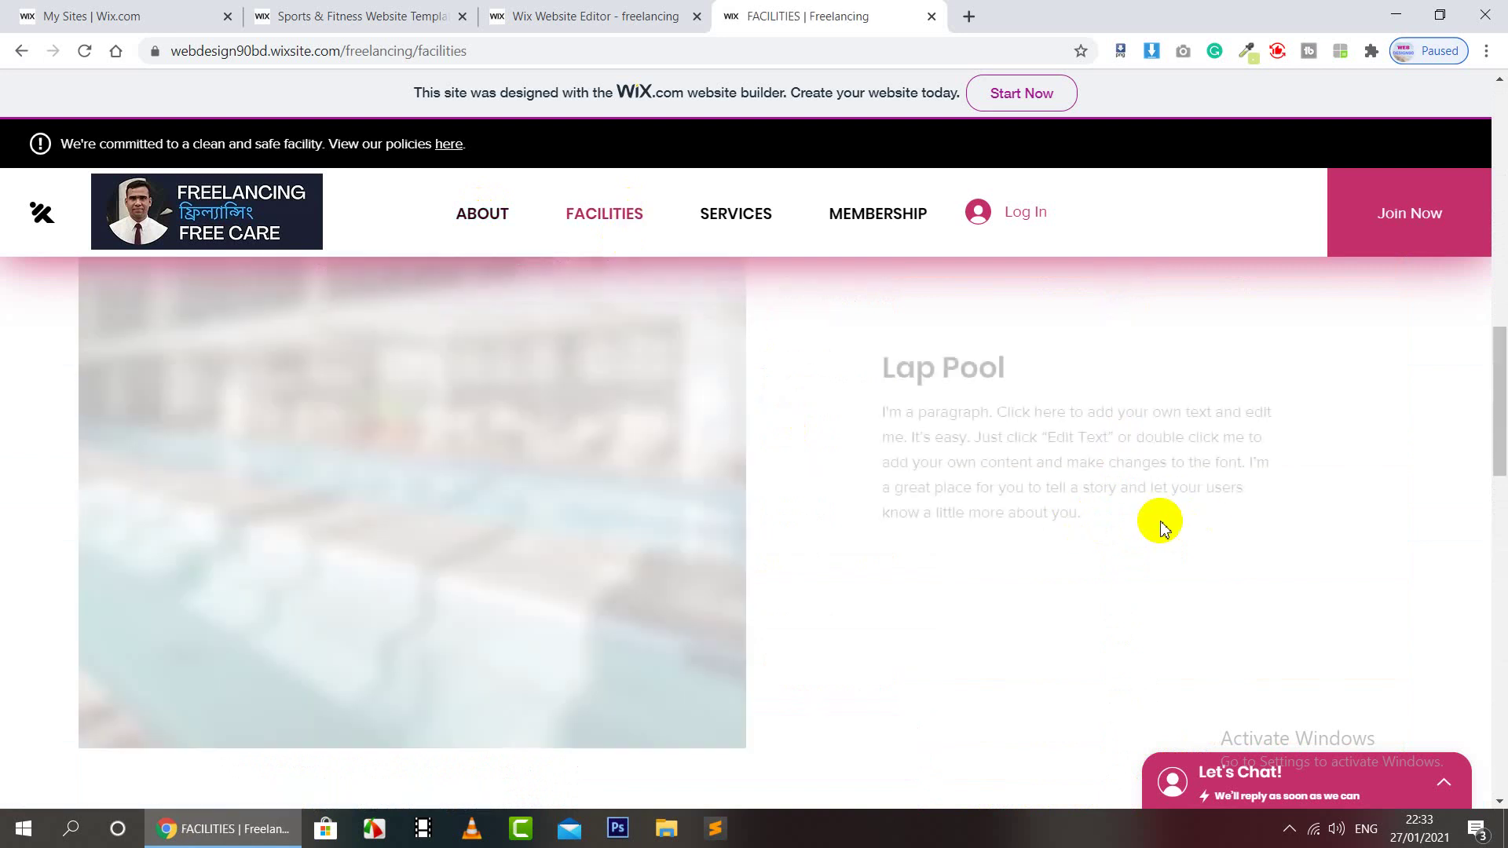
{"action": "scroll", "coordinate": [1009, 511], "scroll_direction": "down", "scroll_amount": 15}
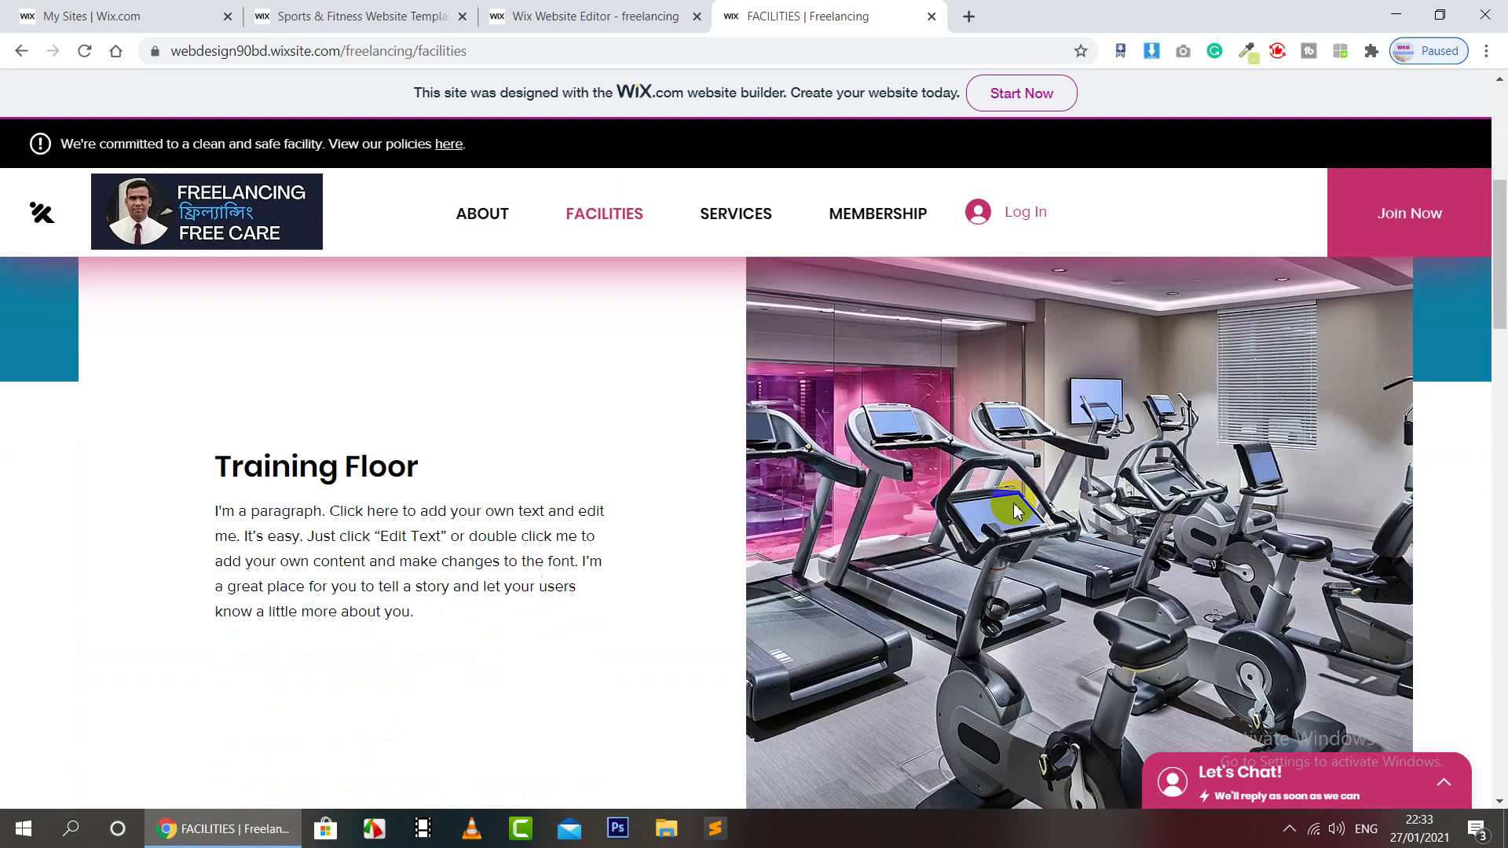
{"action": "scroll", "coordinate": [1034, 542], "scroll_direction": "down", "scroll_amount": 15}
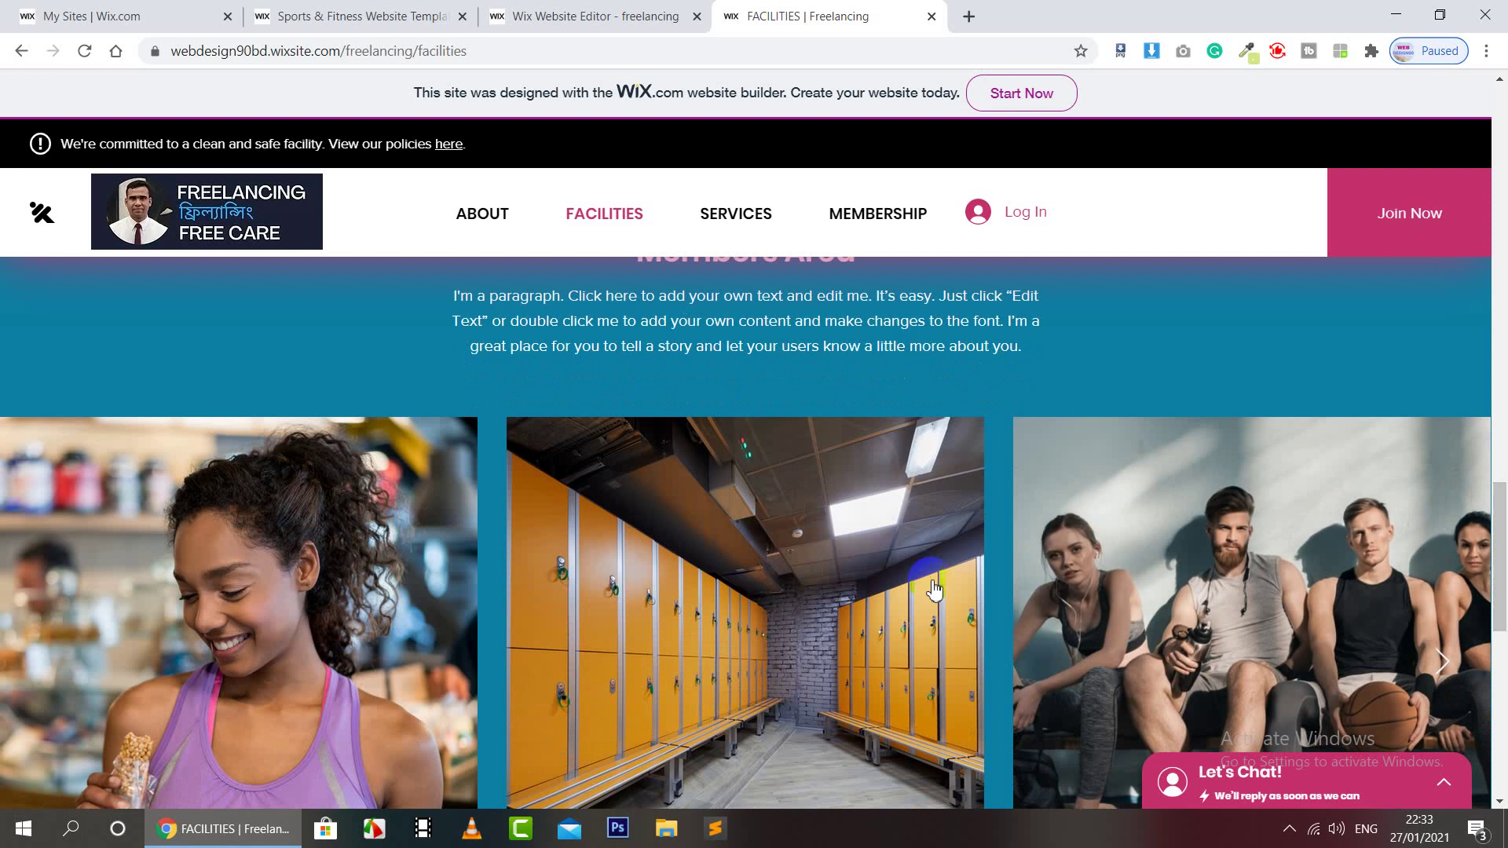
{"action": "scroll", "coordinate": [906, 582], "scroll_direction": "down", "scroll_amount": 3}
{"action": "scroll", "coordinate": [906, 581], "scroll_direction": "up", "scroll_amount": 8}
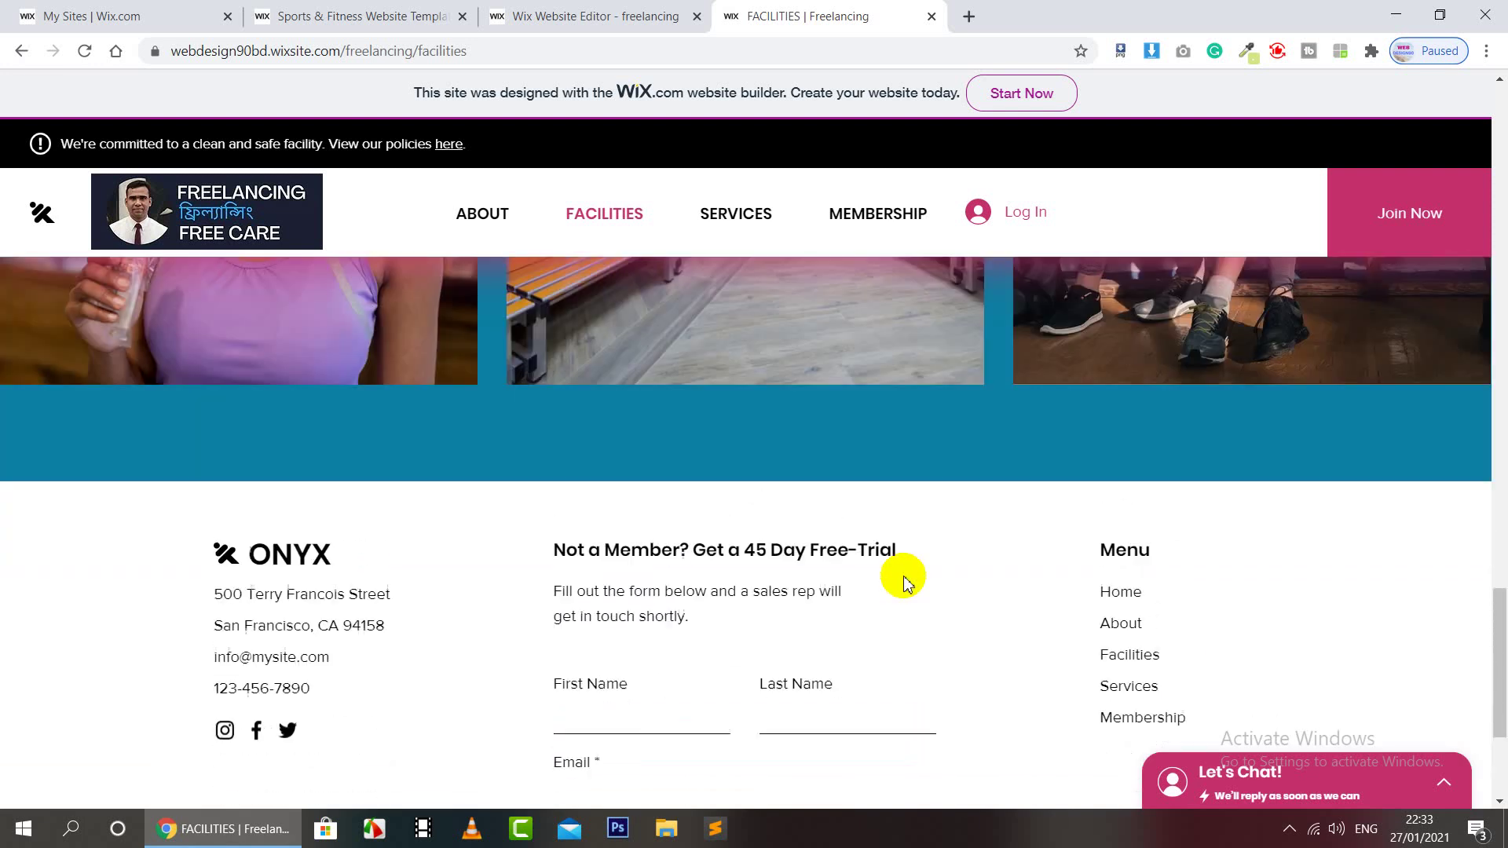
{"action": "scroll", "coordinate": [905, 586], "scroll_direction": "up", "scroll_amount": 4}
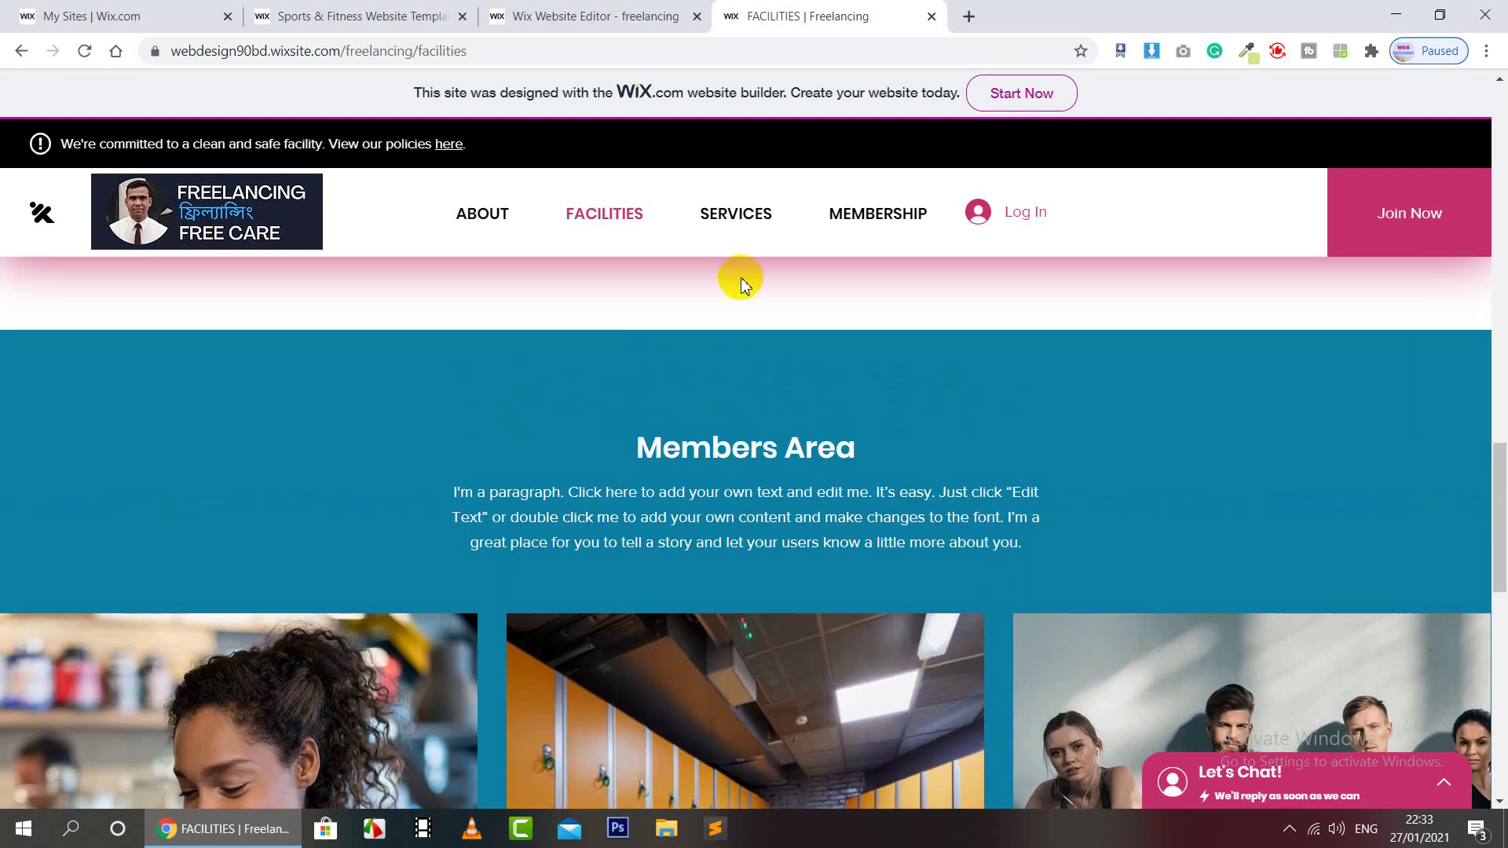
{"action": "scroll", "coordinate": [859, 471], "scroll_direction": "down", "scroll_amount": 2}
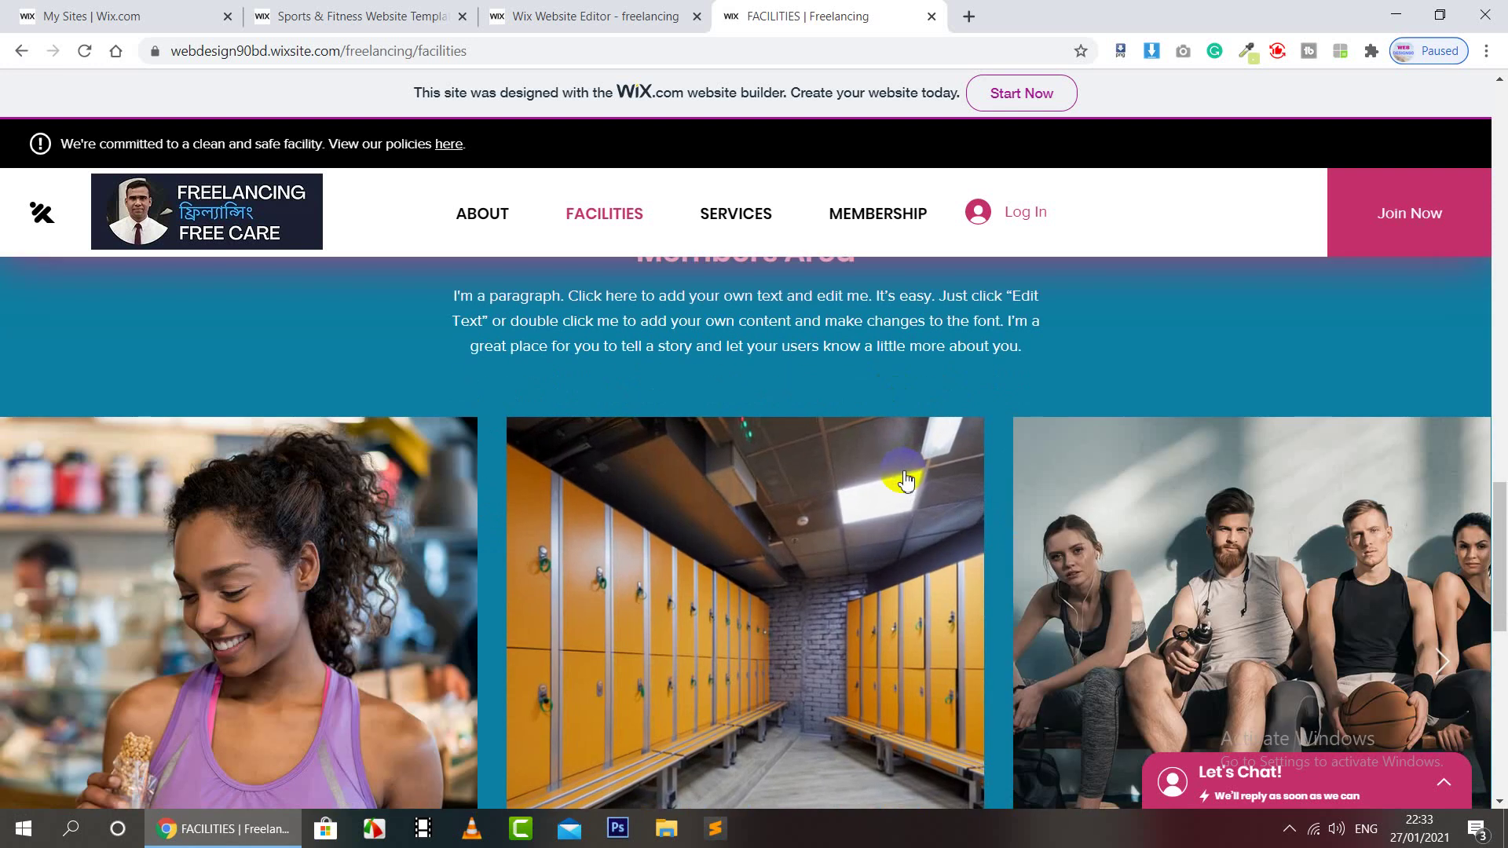